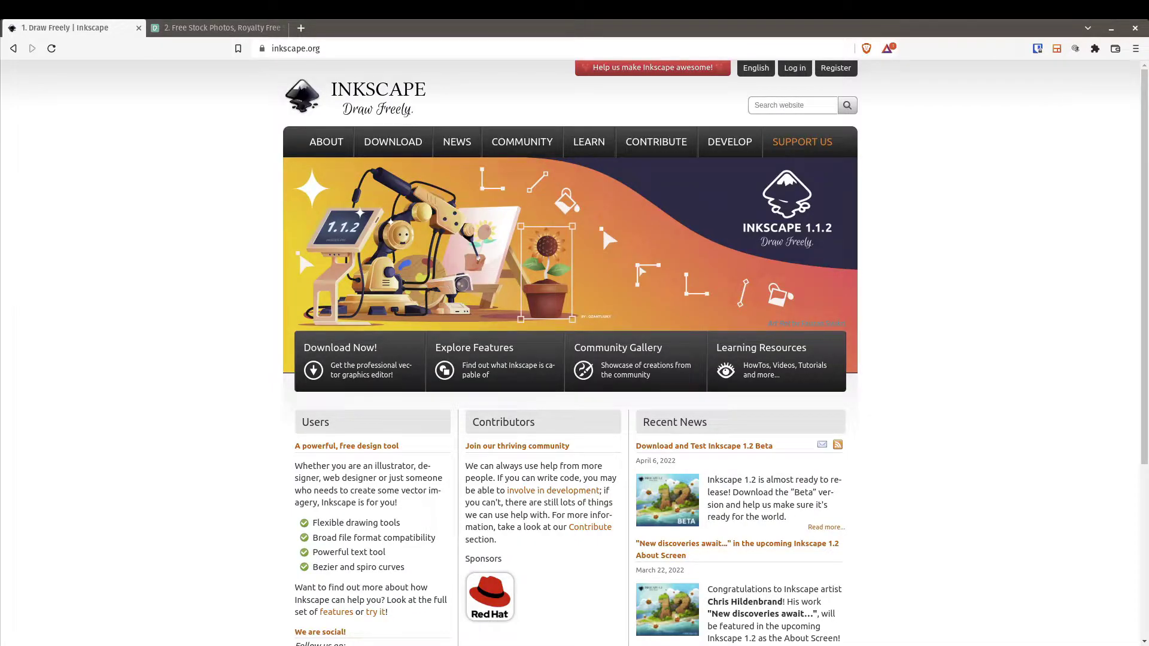
# Step: Switch Brave to the second tab, Free Stock Photos, showing pexels.com
pyautogui.click(228, 28)
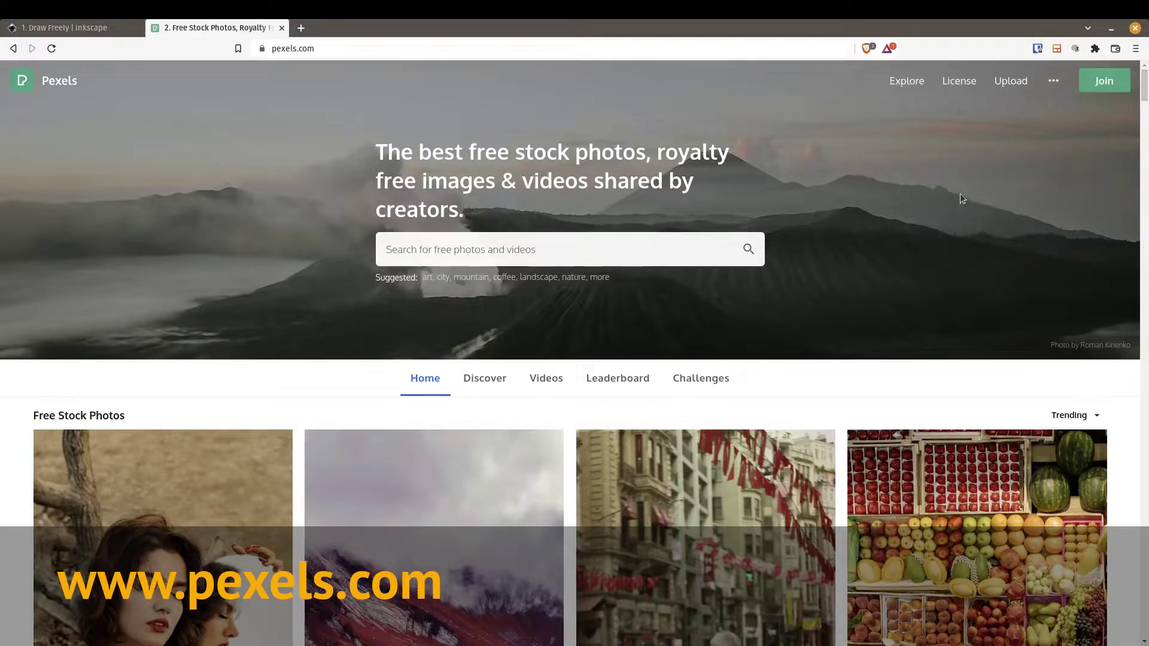
# Step: Find the Circular Building Levels spiral photo in the Pexels grid and download it free
pyautogui.moveTo(1144, 87); pyautogui.dragTo(1142, 472)
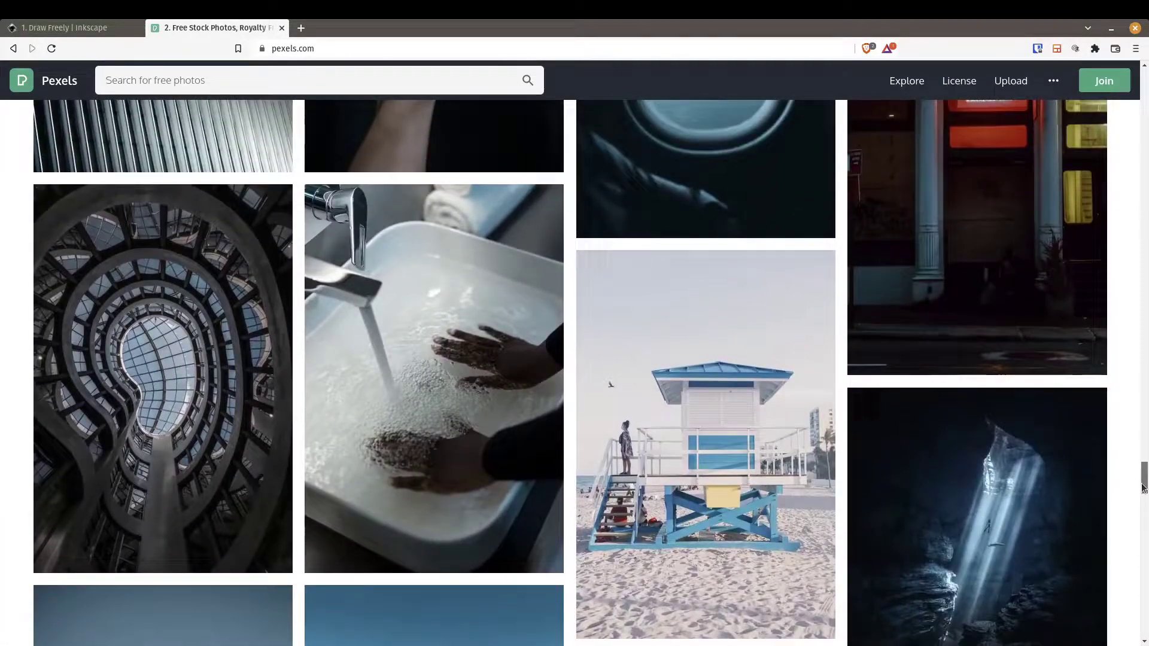
pyautogui.click(192, 381)
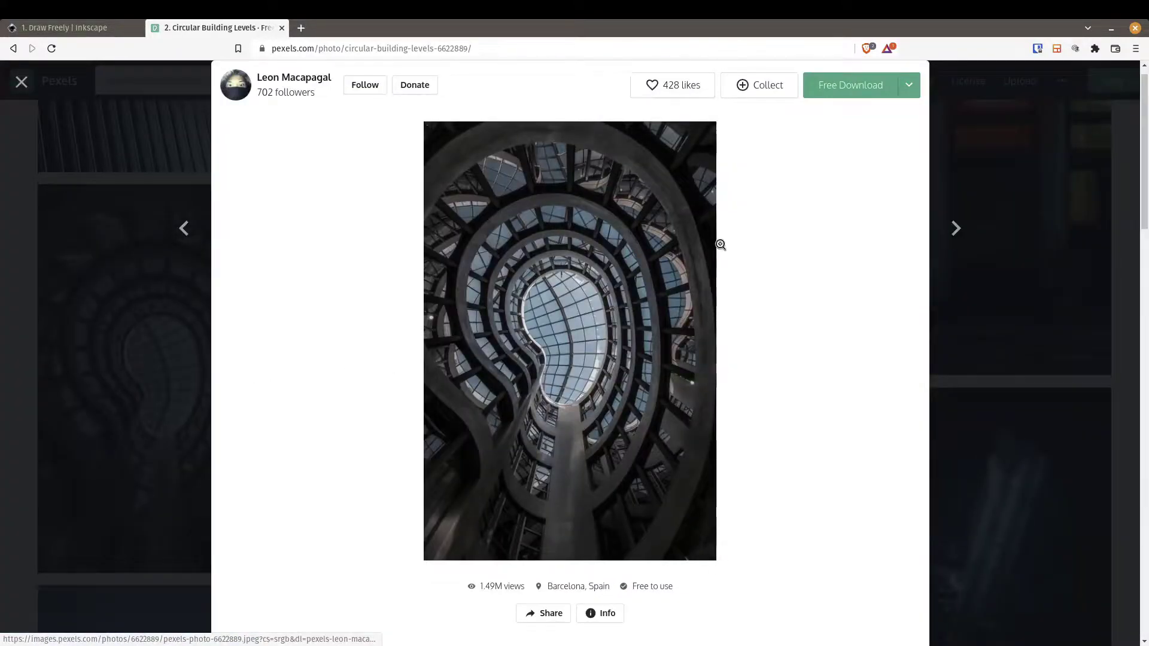
pyautogui.click(841, 93)
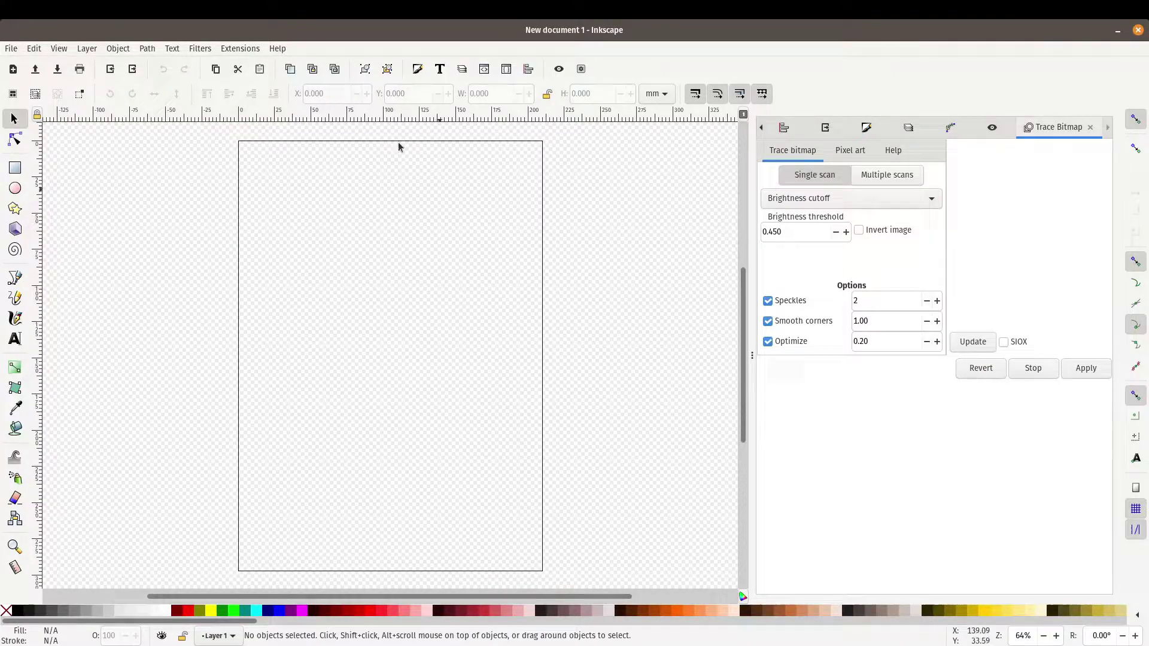
pyautogui.click(280, 49)
pyautogui.click(299, 244)
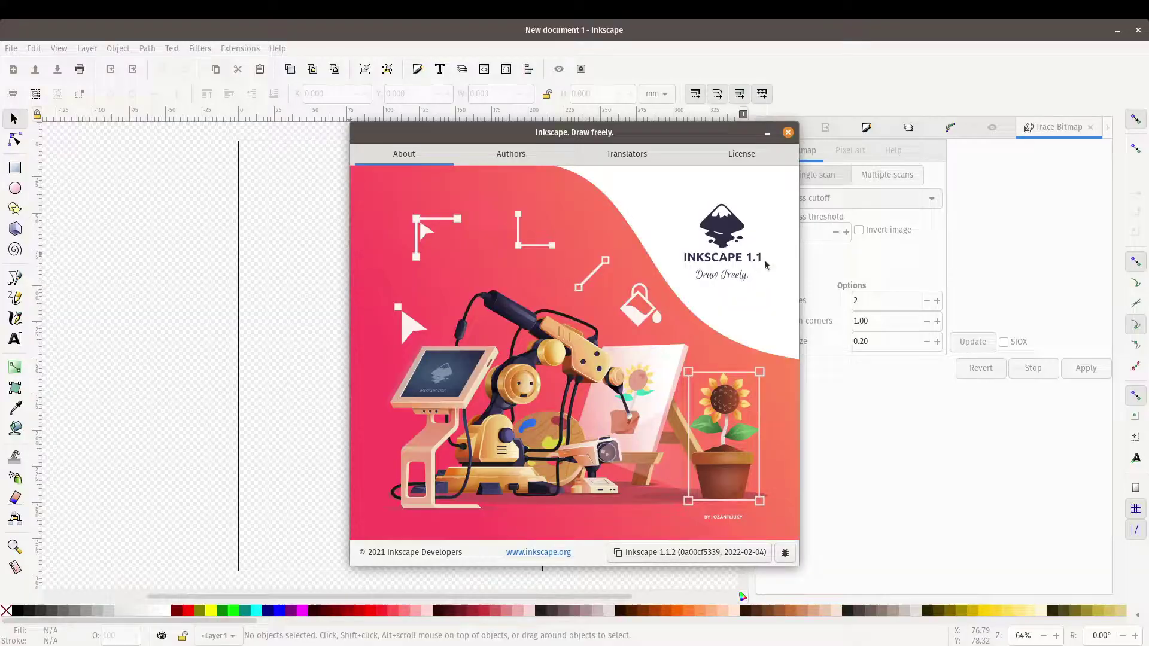
pyautogui.press('Escape')
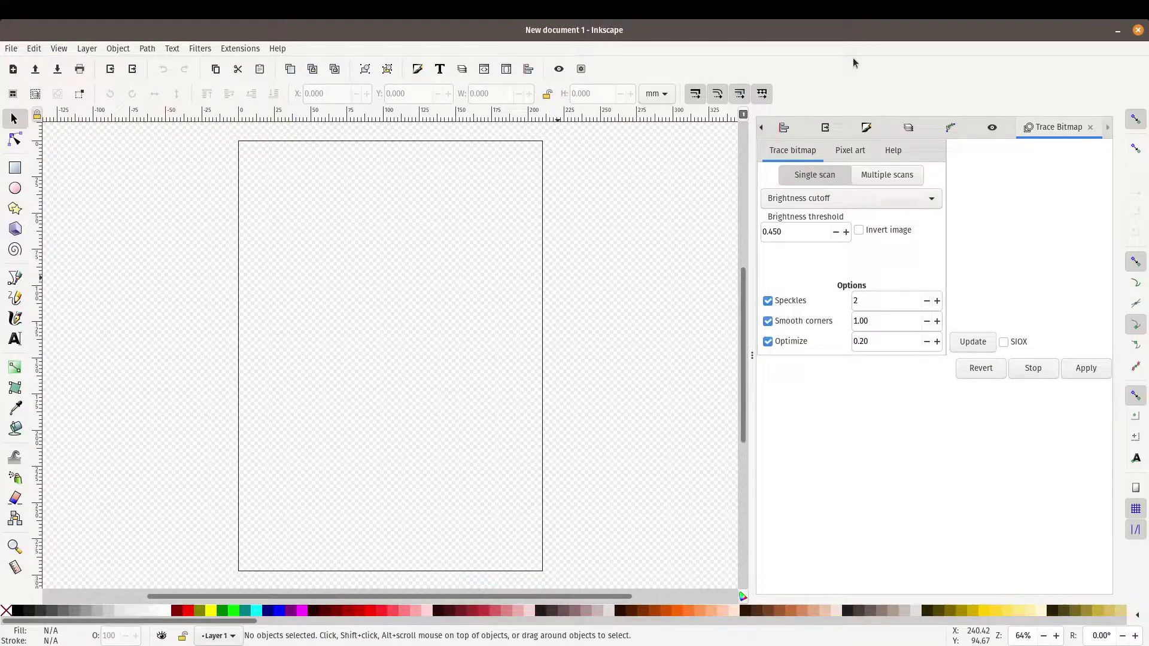
# Step: Drag pexels-leon-macapagal-6622889.jpg from Files onto the Inkscape canvas and embed it with default settings
pyautogui.hotkey('alt', 'Tab')
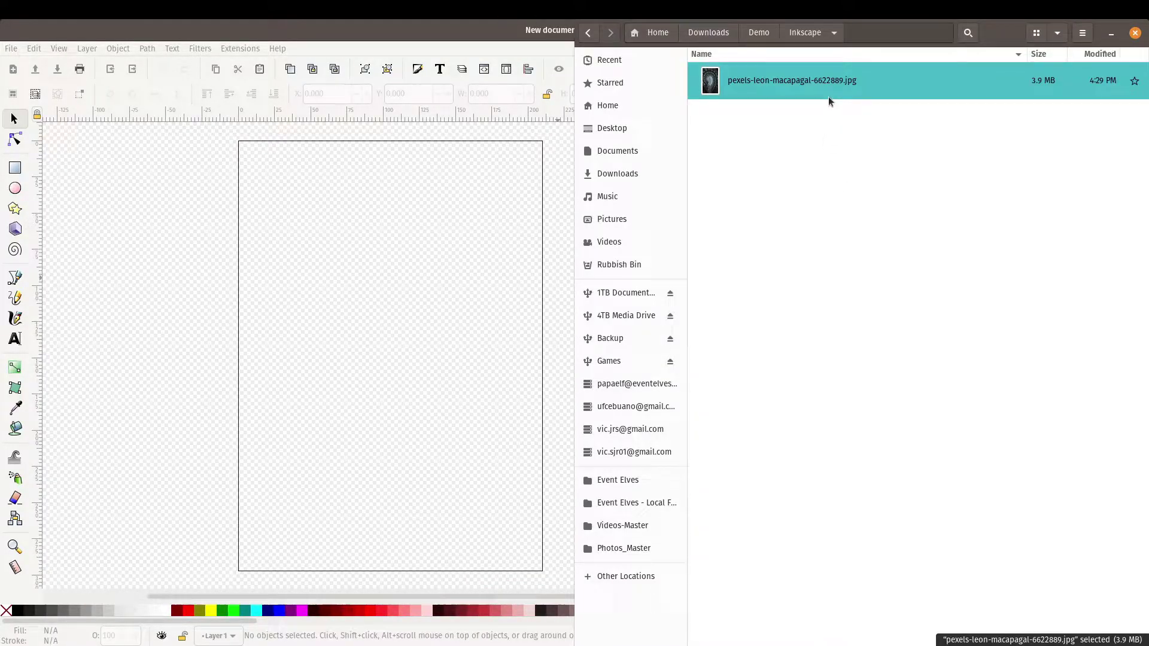
pyautogui.moveTo(825, 78); pyautogui.dragTo(336, 300)
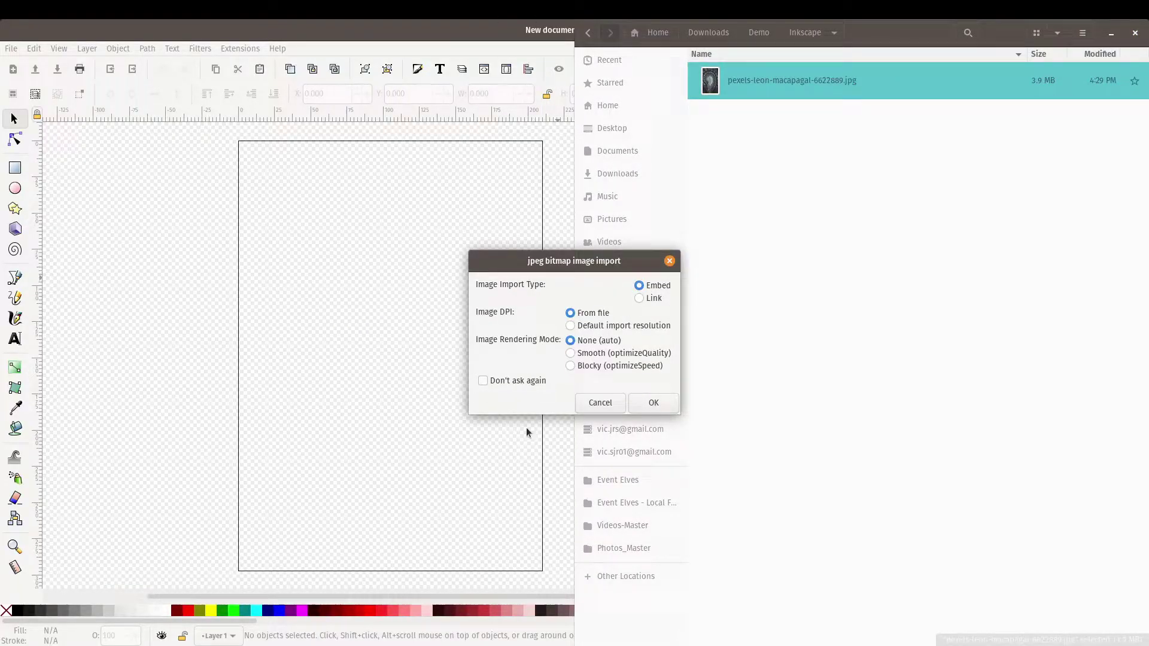
pyautogui.click(640, 404)
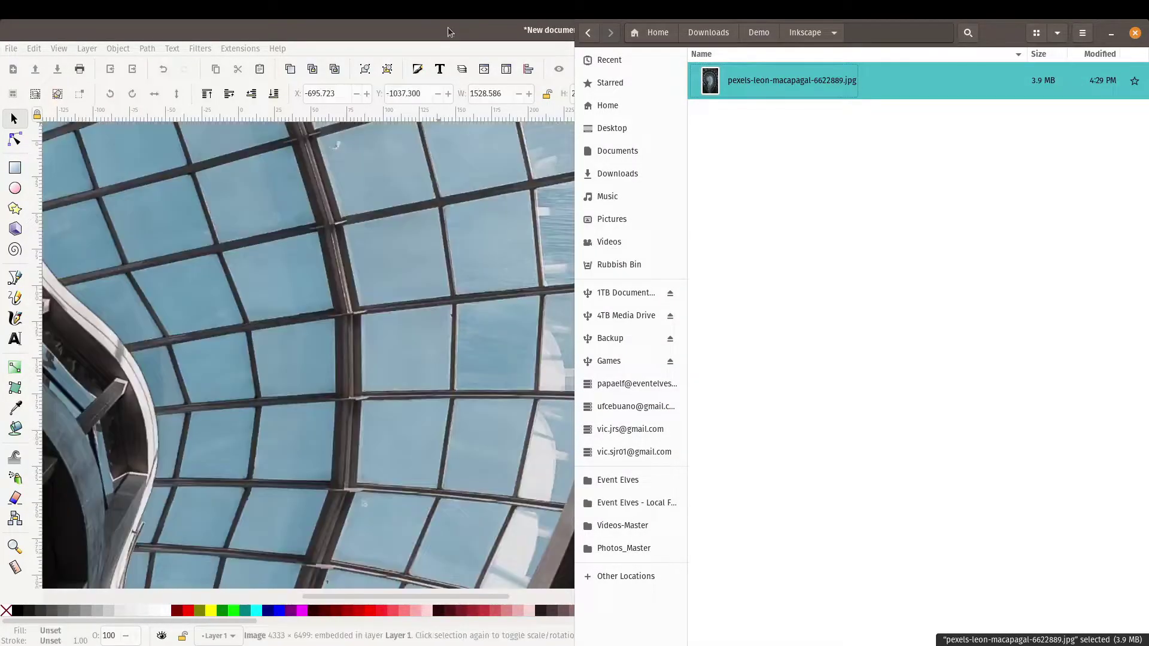
pyautogui.click(429, 297)
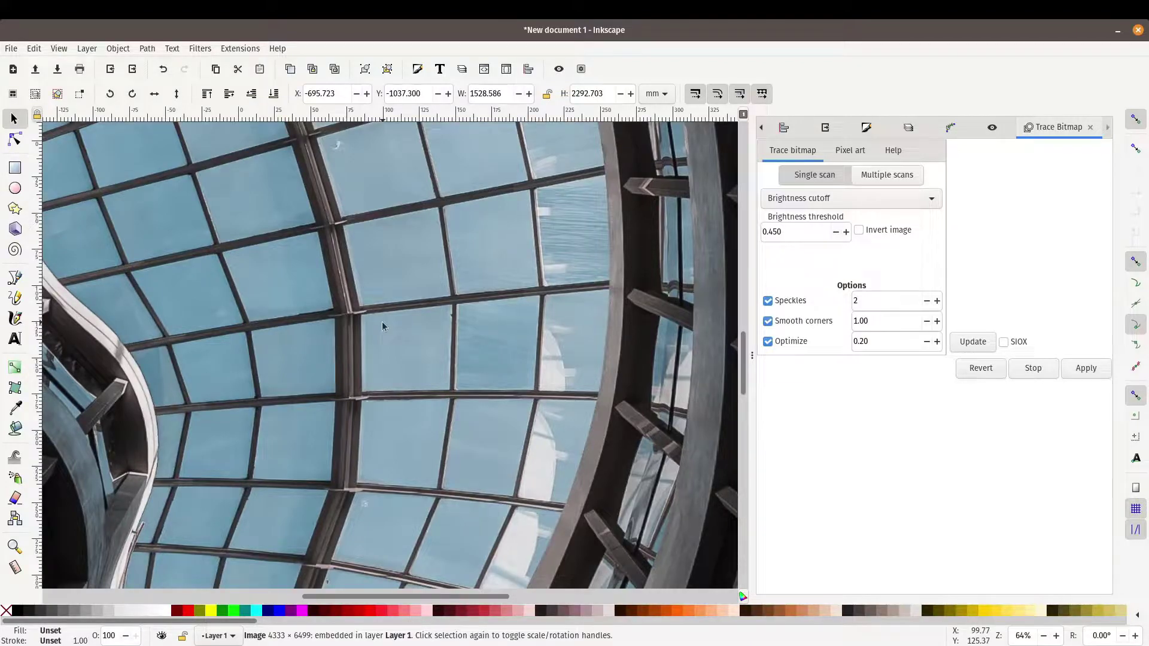
# Step: Fit the page in view, save as crop-demo.svg in Demo/Inkscape, and show Fill and Stroke
pyautogui.scroll(-5, 382, 326)
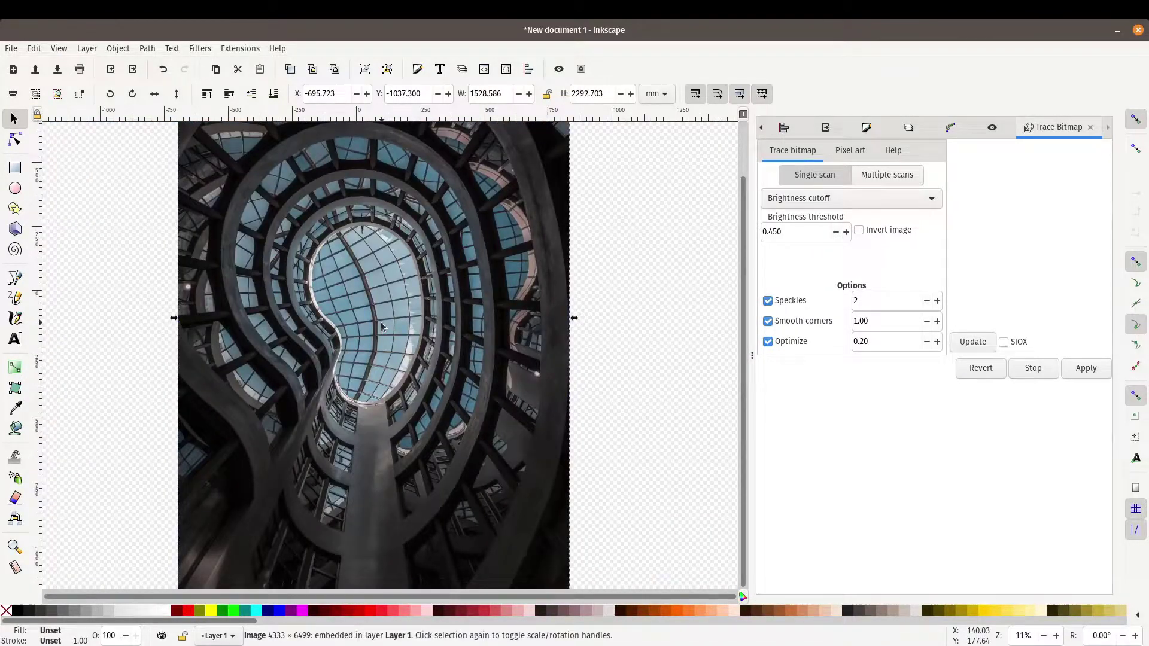
pyautogui.press('5')
pyautogui.click(11, 48)
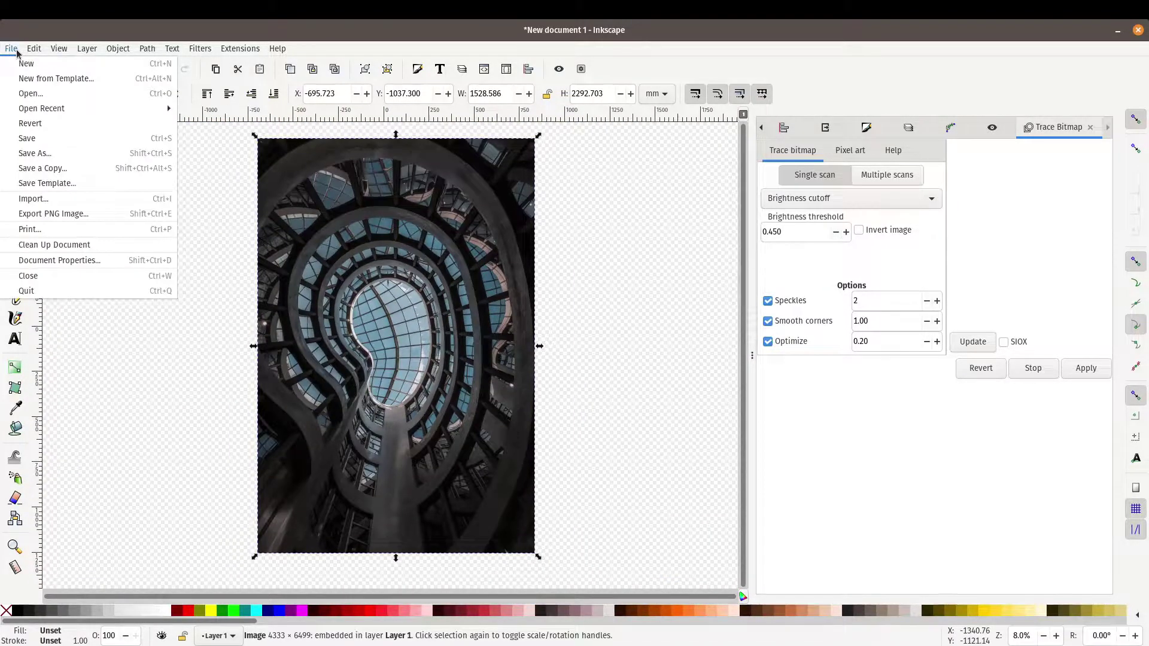
pyautogui.click(41, 154)
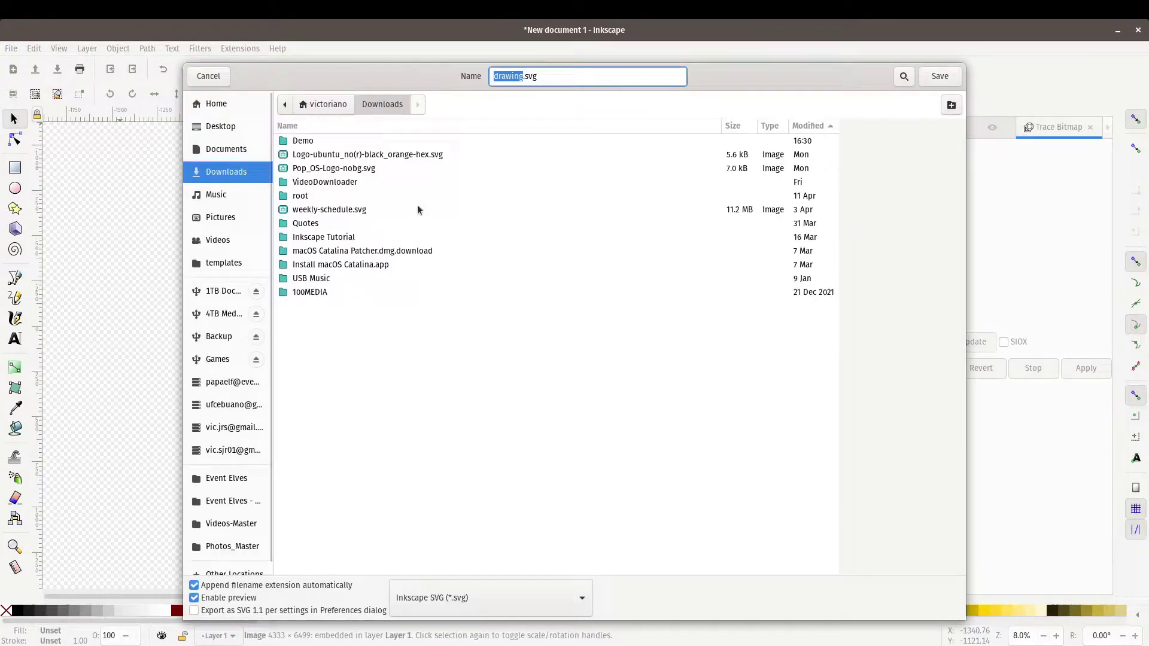
pyautogui.doubleClick(307, 141)
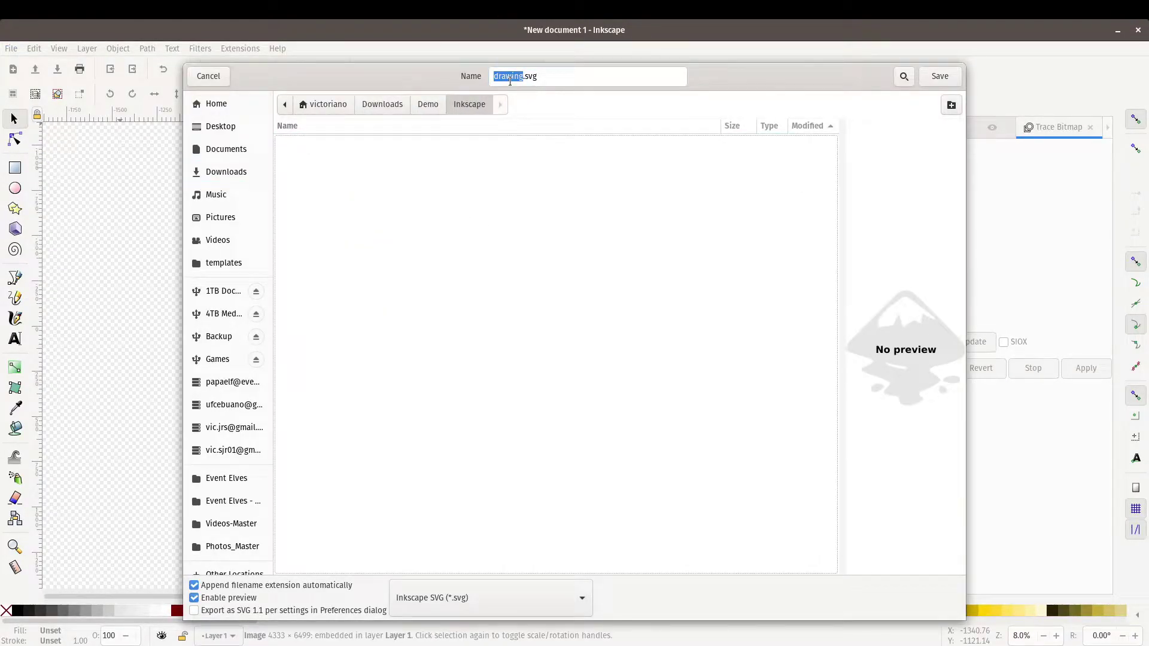
pyautogui.click(516, 77)
pyautogui.press('BackSpace')
pyautogui.press('BackSpace')
pyautogui.press('BackSpace')
pyautogui.press('BackSpace')
pyautogui.press('BackSpace')
pyautogui.press('BackSpace')
pyautogui.press('BackSpace')
pyautogui.write('crop')
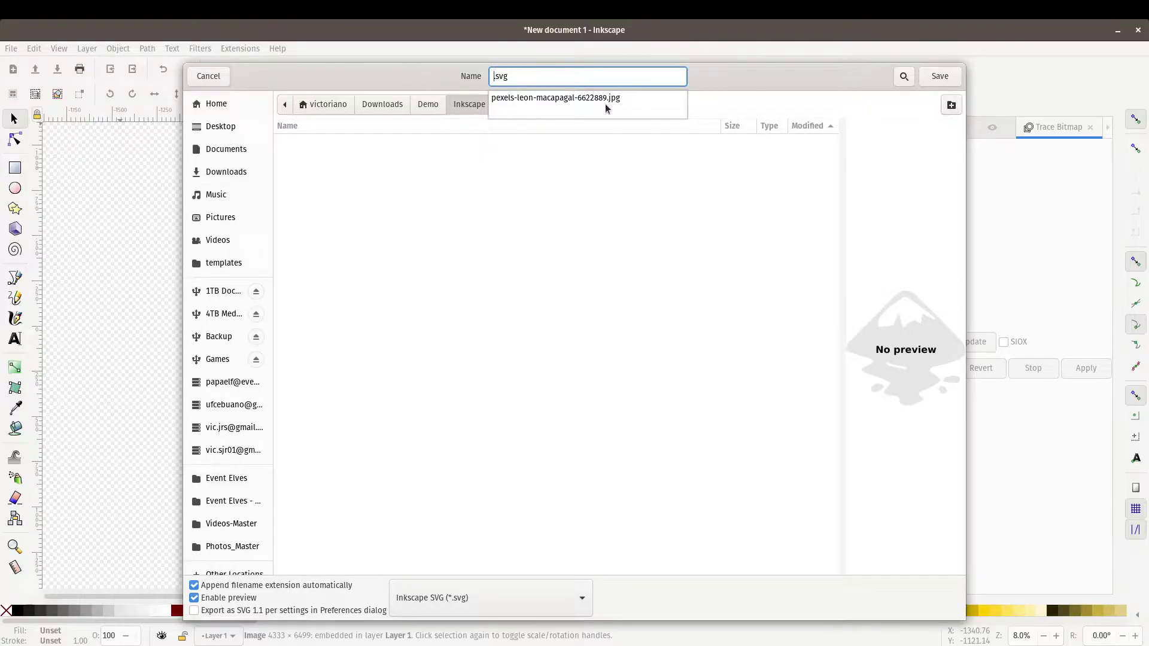
pyautogui.write('-demo')
pyautogui.press('Return')
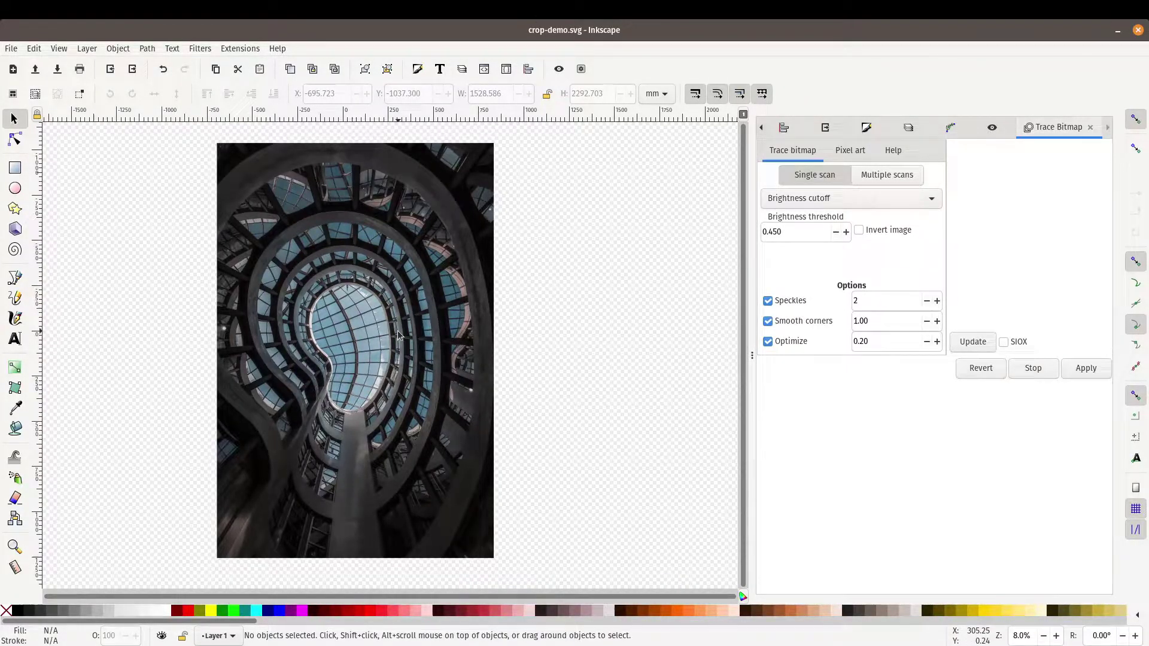
pyautogui.hotkey('ctrl', 'shift', 'f')
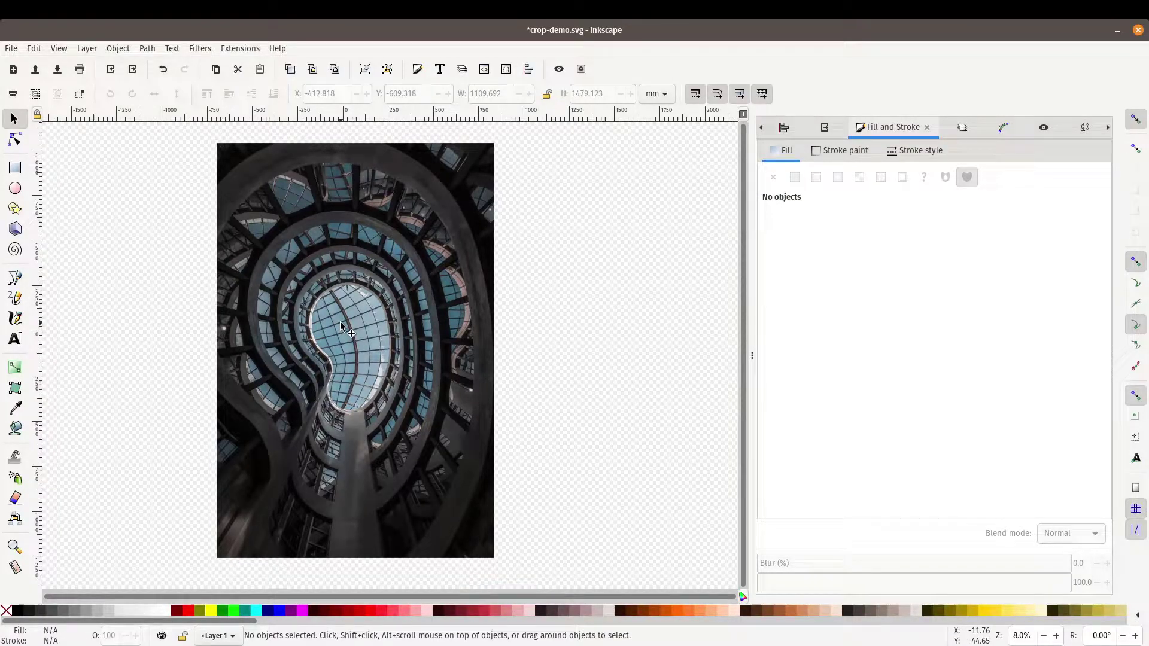
# Step: Draw a rectangle over the centre of the spiral photo and give it a white fill
pyautogui.click(15, 168)
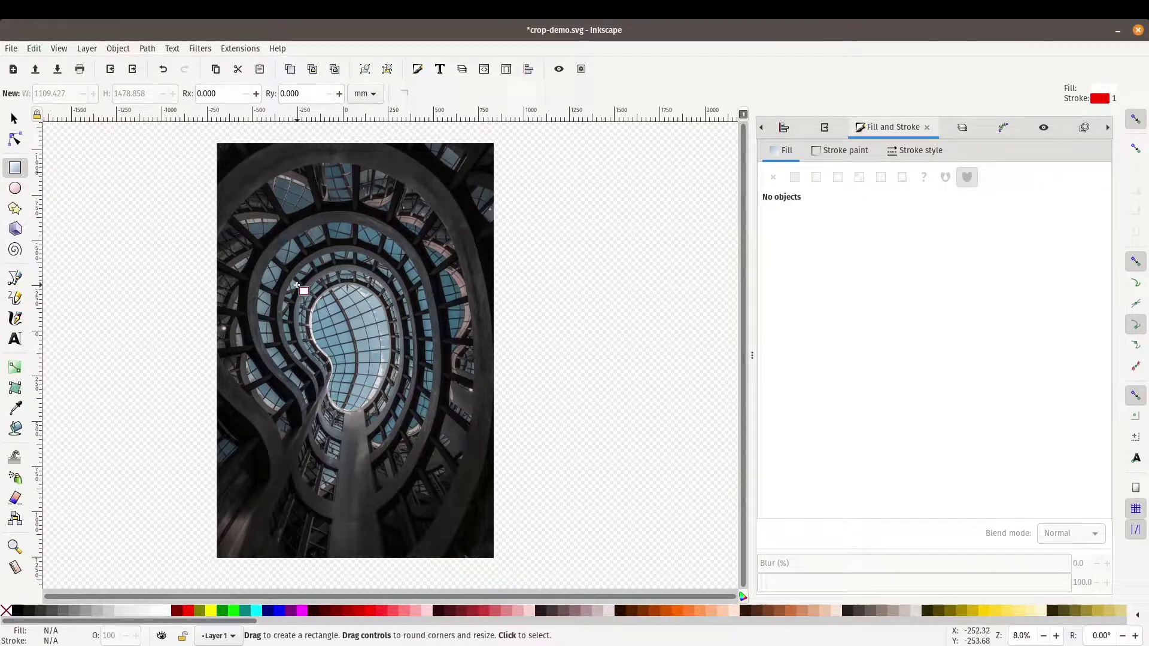
pyautogui.moveTo(262, 225); pyautogui.dragTo(450, 488)
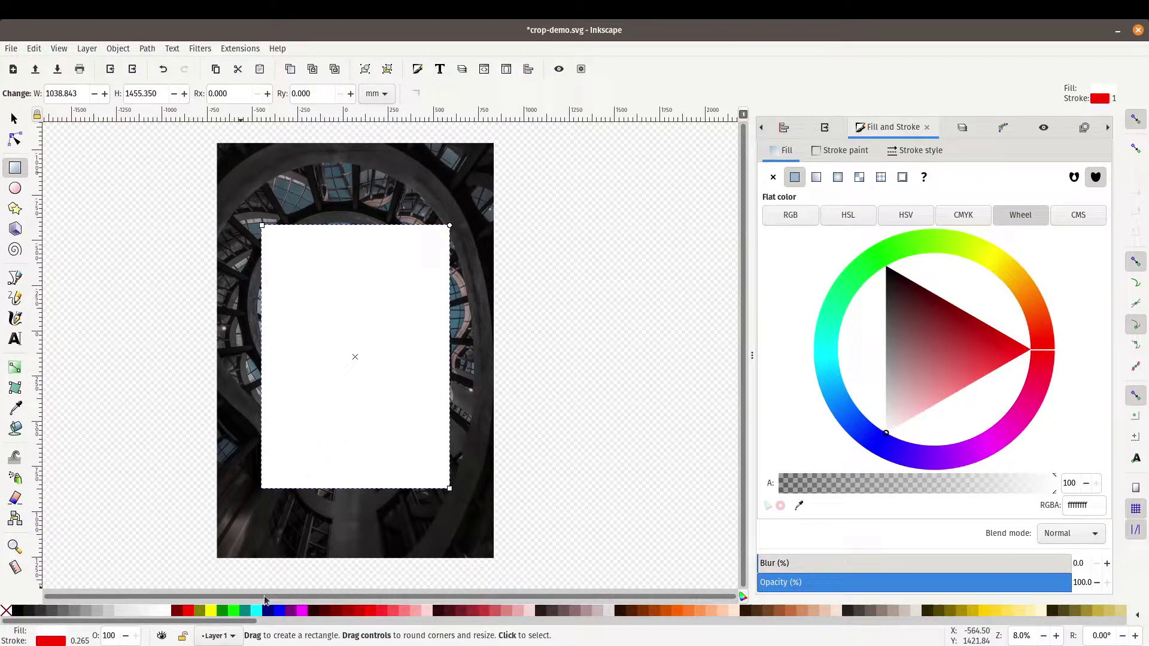
pyautogui.click(302, 611)
pyautogui.click(190, 611)
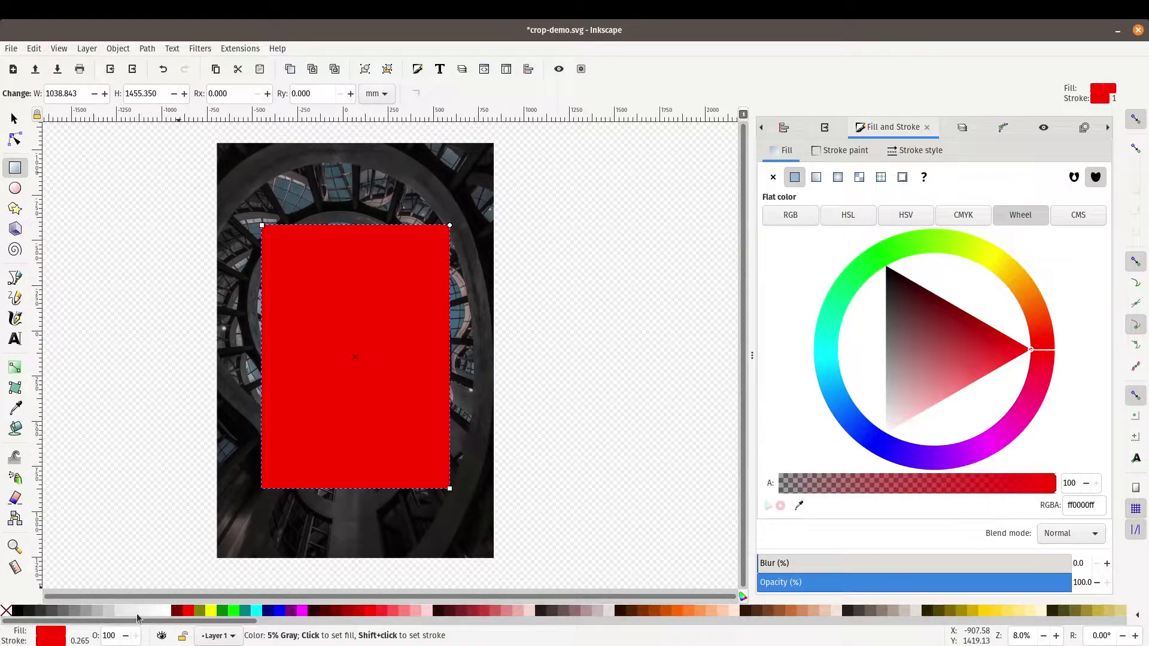
pyautogui.click(137, 616)
pyautogui.click(166, 617)
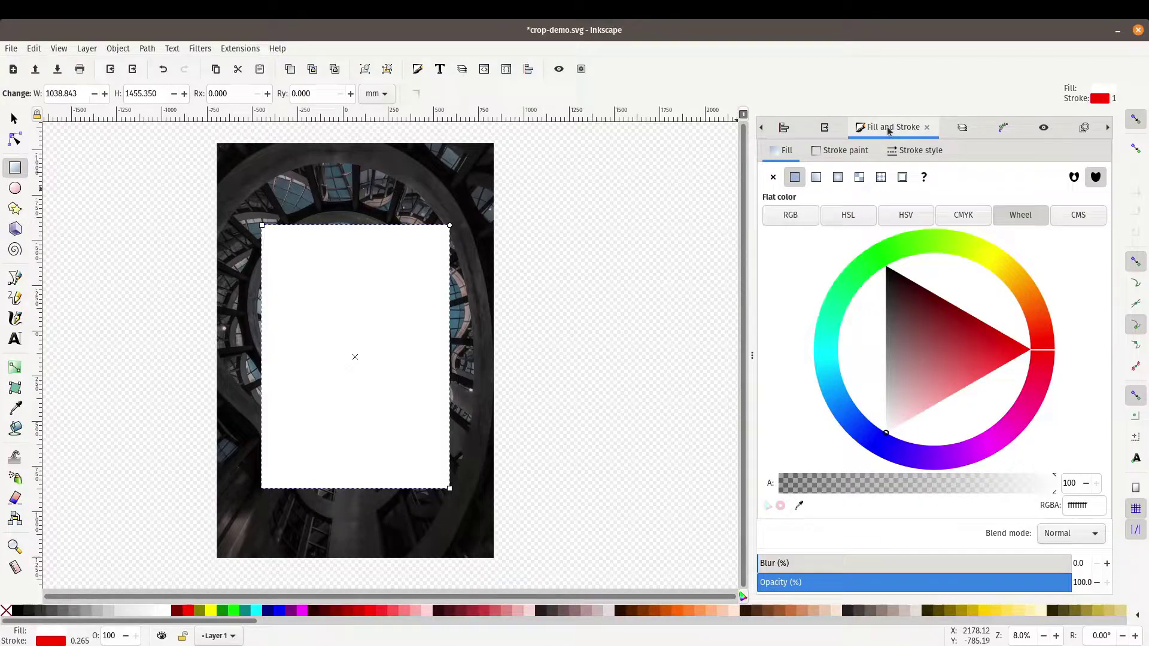
# Step: Give the rectangle a saturated orange fill from the colour wheel and no stroke paint
pyautogui.hotkey('ctrl', 'shift', 'f')
pyautogui.moveTo(887, 434)
pyautogui.mouseDown()
pyautogui.moveTo(921, 384)
pyautogui.moveTo(941, 389)
pyautogui.moveTo(985, 369)
pyautogui.moveTo(961, 367)
pyautogui.mouseUp()
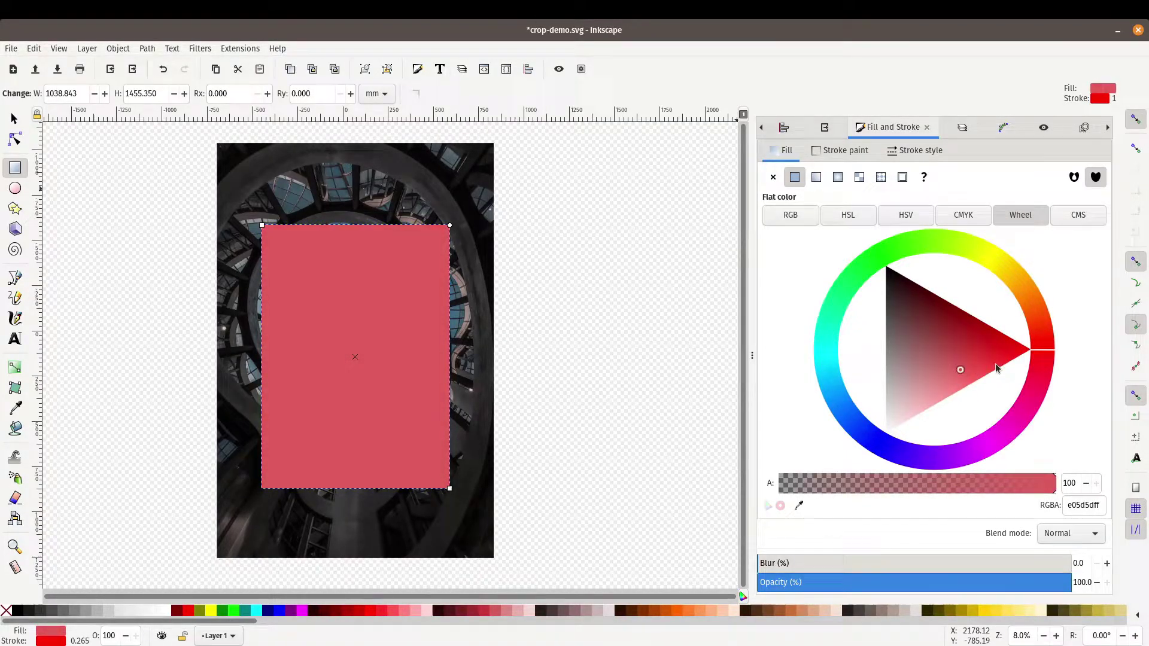
pyautogui.moveTo(1041, 351); pyautogui.dragTo(995, 440)
pyautogui.click(955, 354)
pyautogui.moveTo(958, 358)
pyautogui.mouseDown()
pyautogui.moveTo(931, 361)
pyautogui.moveTo(933, 372)
pyautogui.mouseUp()
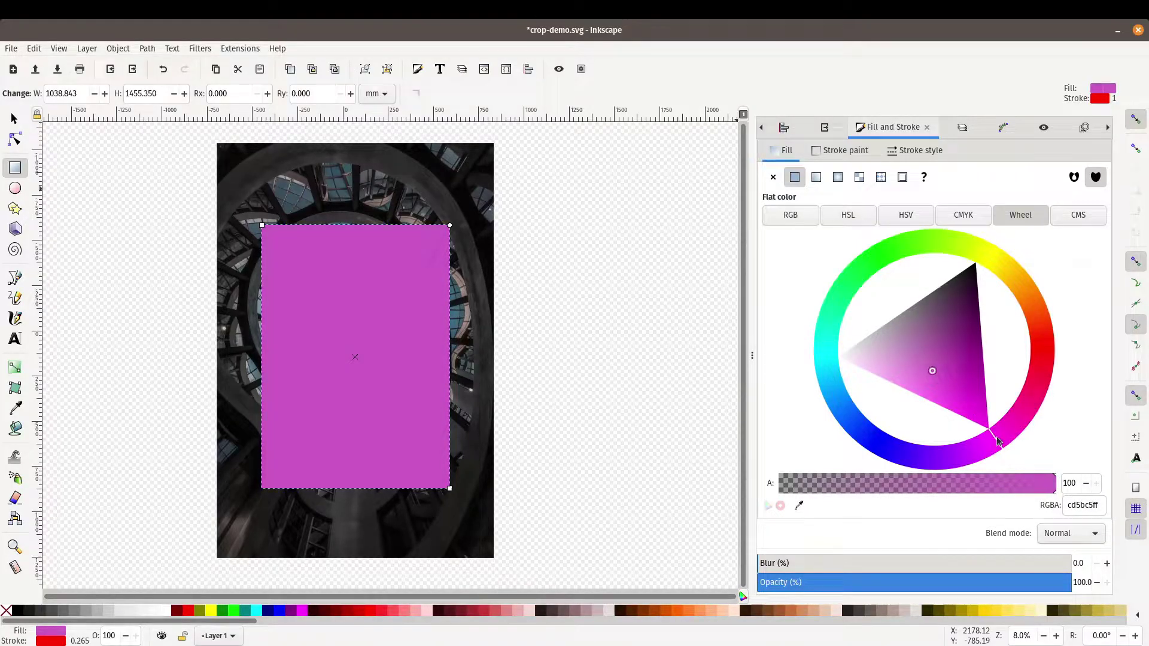
pyautogui.moveTo(996, 440); pyautogui.dragTo(1037, 301)
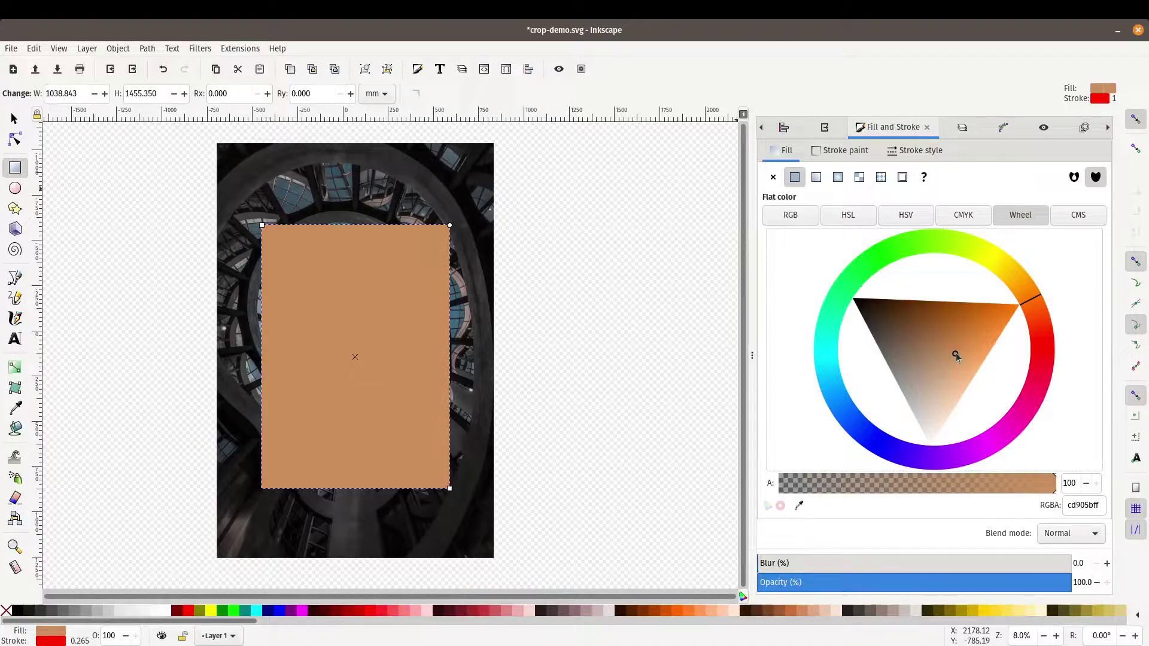
pyautogui.moveTo(954, 354); pyautogui.dragTo(1002, 308)
pyautogui.click(836, 154)
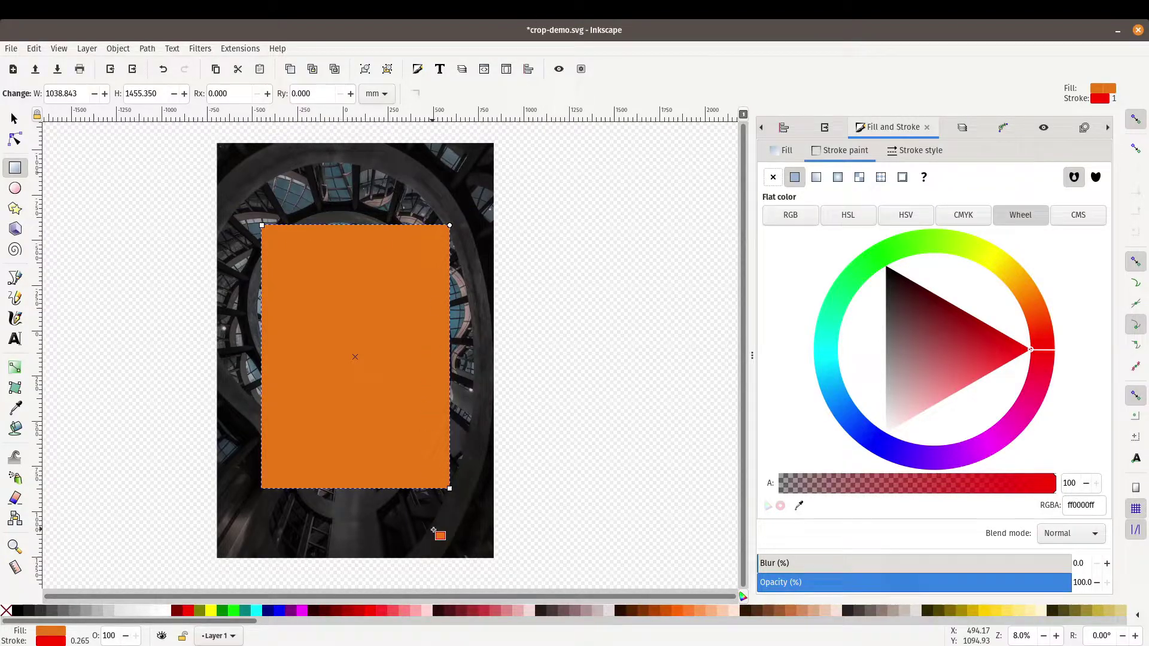
pyautogui.click(771, 178)
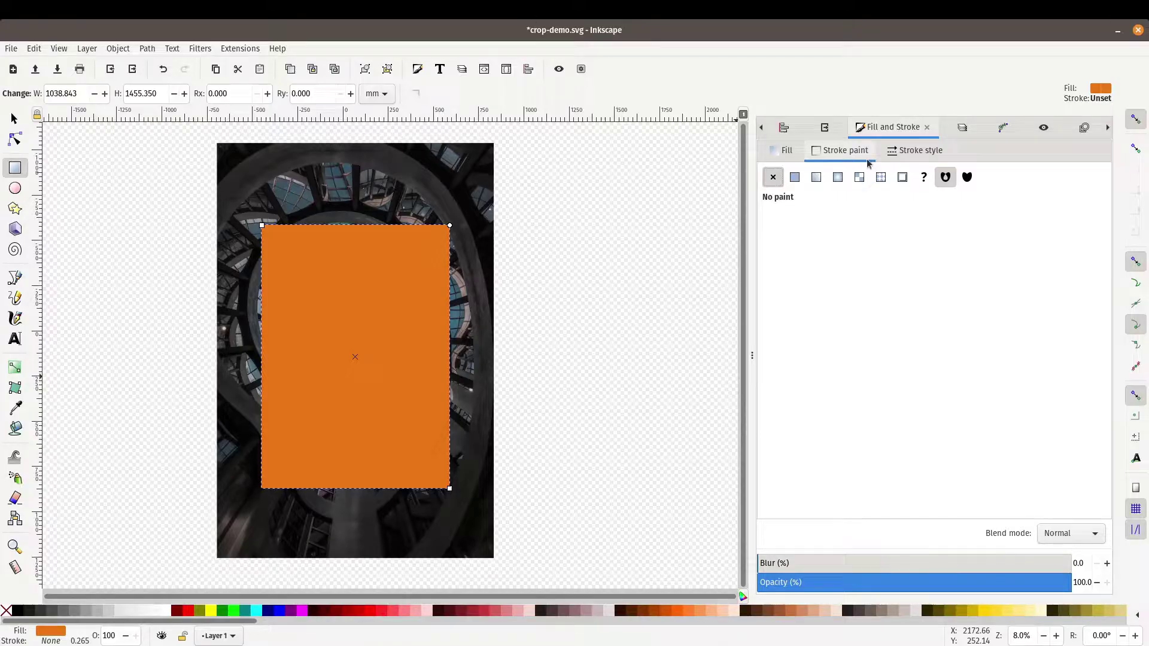
# Step: Set the rectangle fill to magenta ff00ff with alpha lowered to 33
pyautogui.click(784, 154)
pyautogui.click(957, 380)
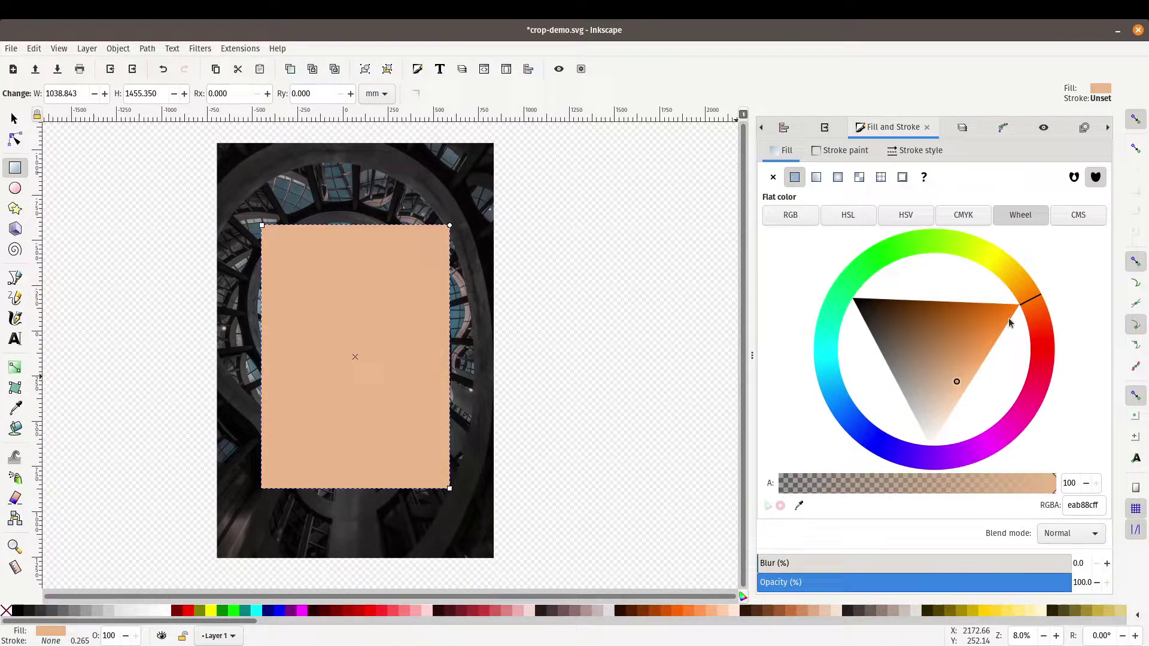
pyautogui.moveTo(1033, 300); pyautogui.dragTo(1001, 439)
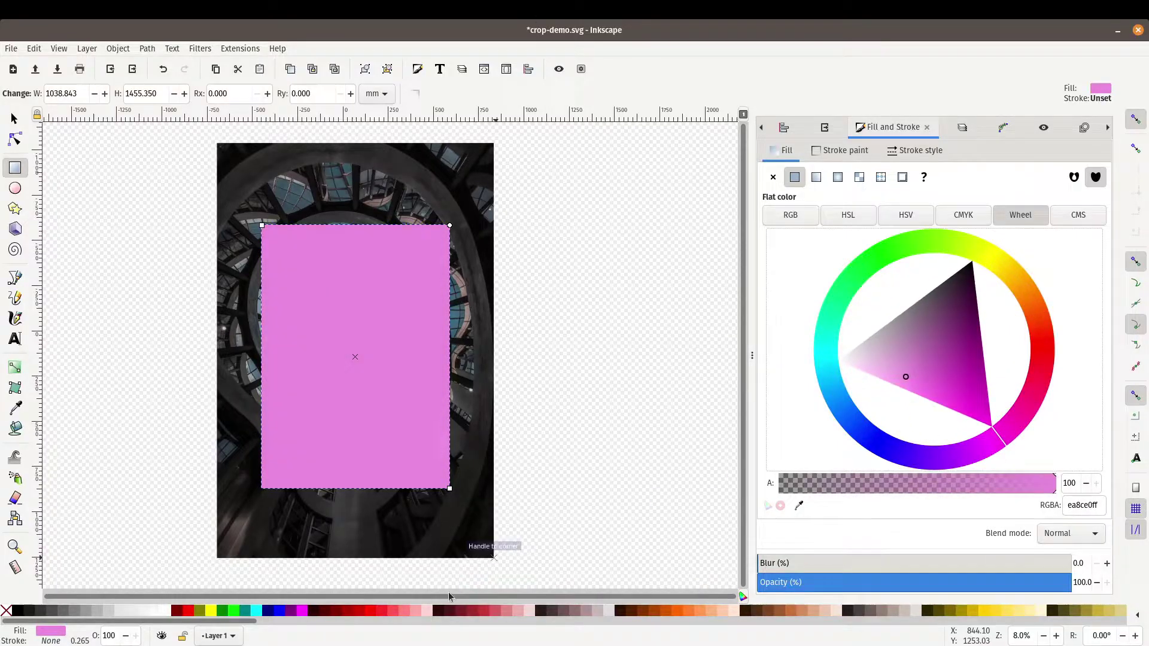
pyautogui.click(301, 610)
pyautogui.moveTo(302, 611); pyautogui.dragTo(329, 242)
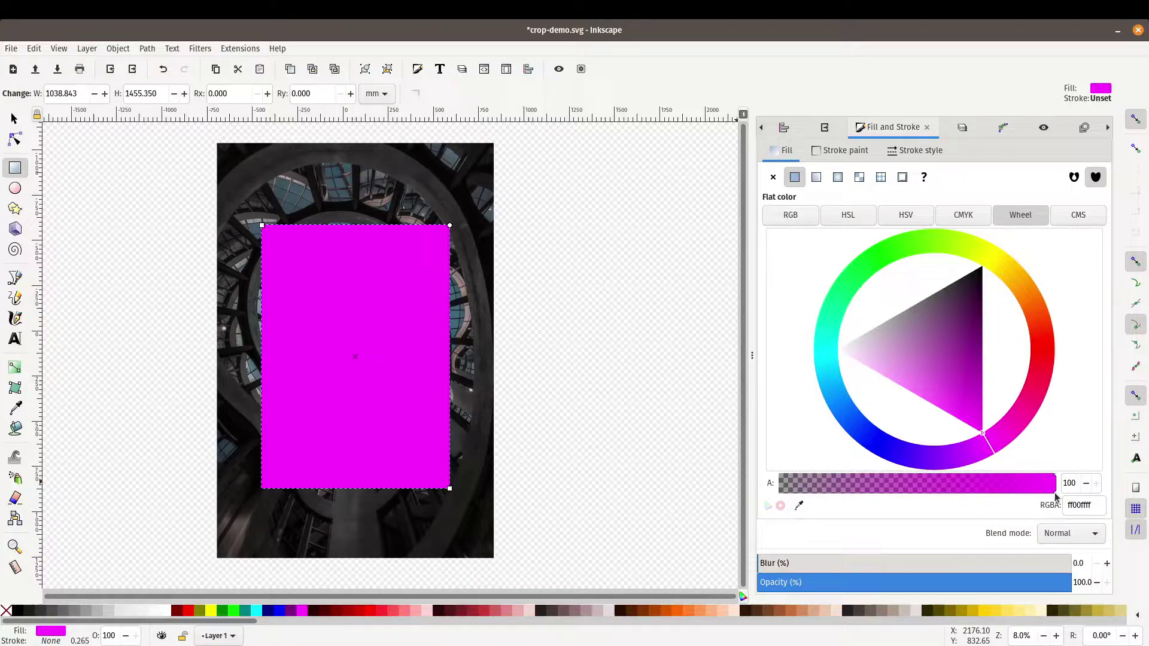
pyautogui.moveTo(1055, 496)
pyautogui.mouseDown()
pyautogui.moveTo(1007, 484)
pyautogui.moveTo(903, 504)
pyautogui.moveTo(1060, 500)
pyautogui.mouseUp()
pyautogui.moveTo(1065, 588)
pyautogui.mouseDown()
pyautogui.moveTo(870, 589)
pyautogui.moveTo(1081, 584)
pyautogui.mouseUp()
pyautogui.moveTo(1054, 496); pyautogui.dragTo(924, 502)
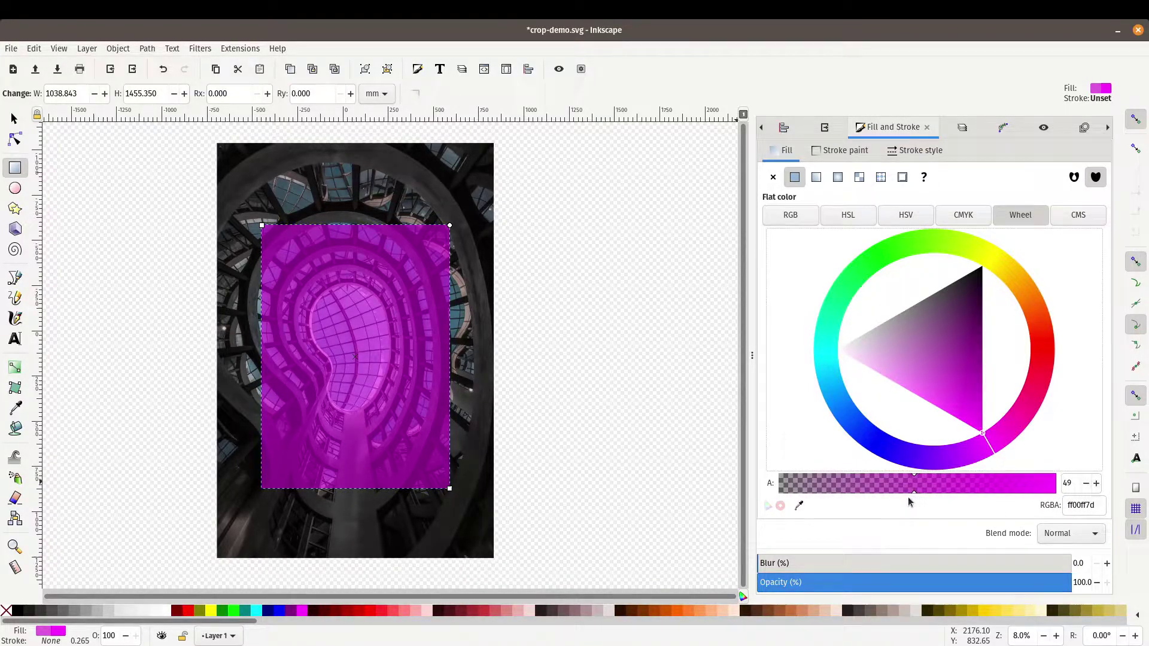
pyautogui.moveTo(892, 501); pyautogui.dragTo(870, 500)
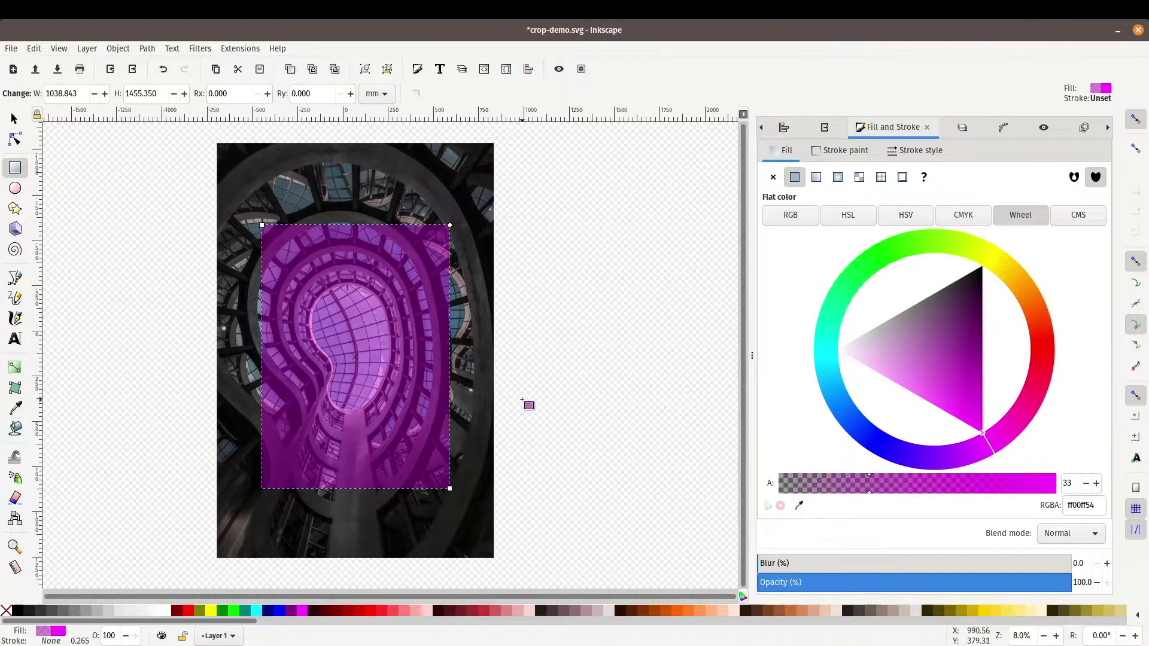
# Step: Move and scale the rectangle to 1488.451 × 1308.250, spanning the photo's full width
pyautogui.click(14, 118)
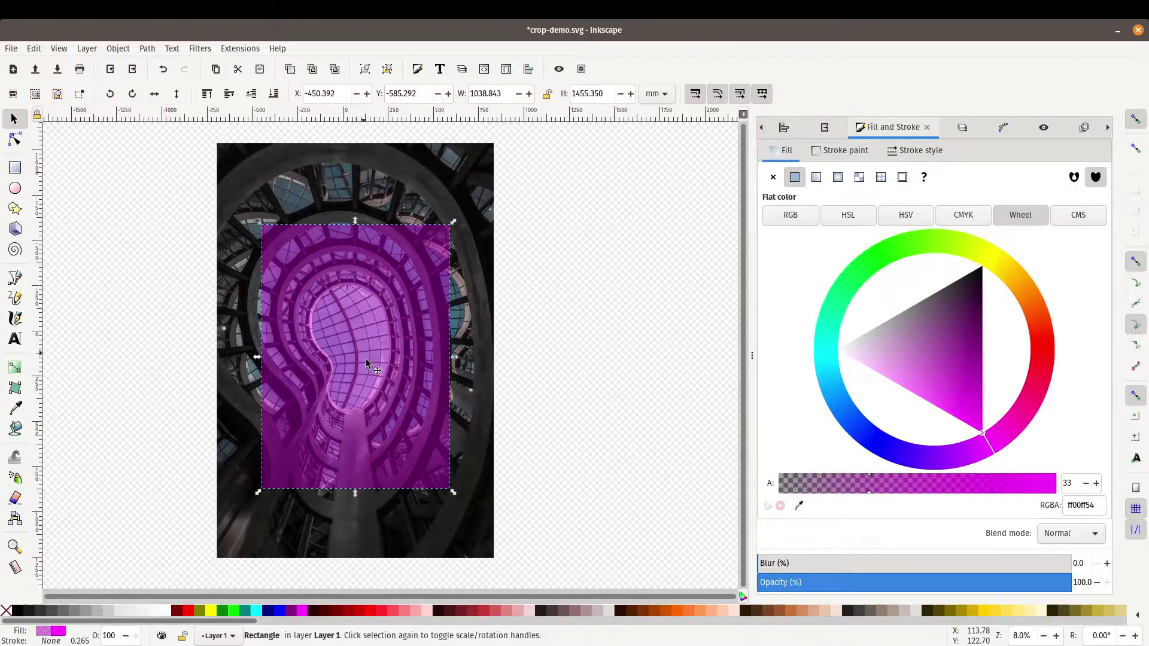
pyautogui.moveTo(368, 371); pyautogui.dragTo(356, 360)
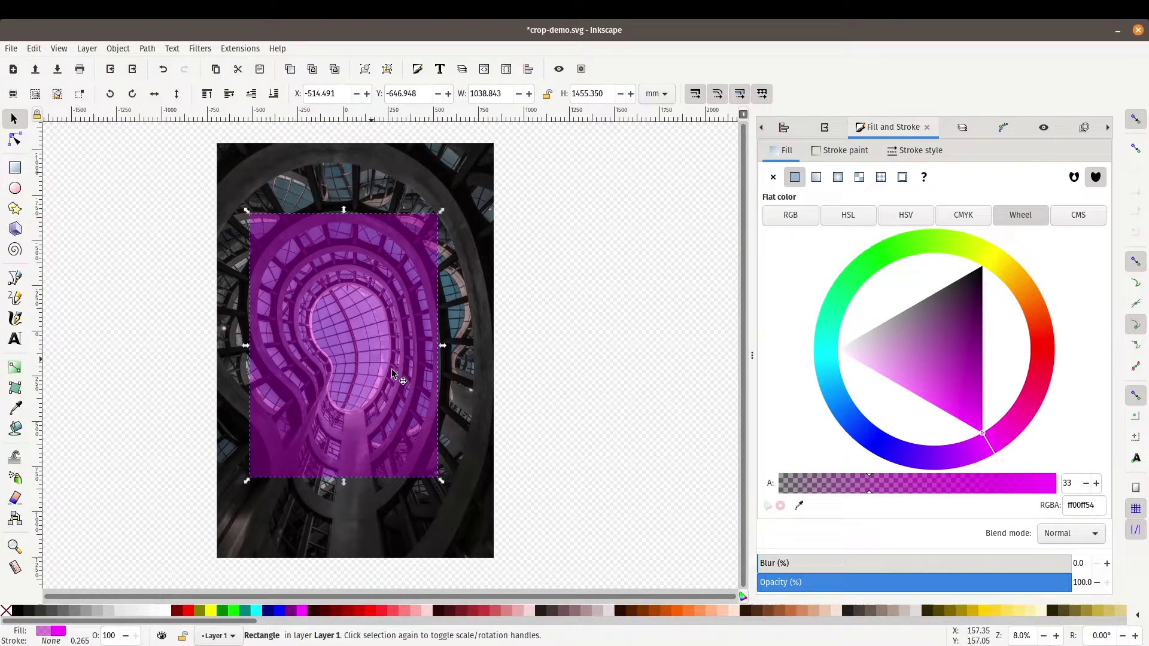
pyautogui.moveTo(441, 485); pyautogui.dragTo(493, 454)
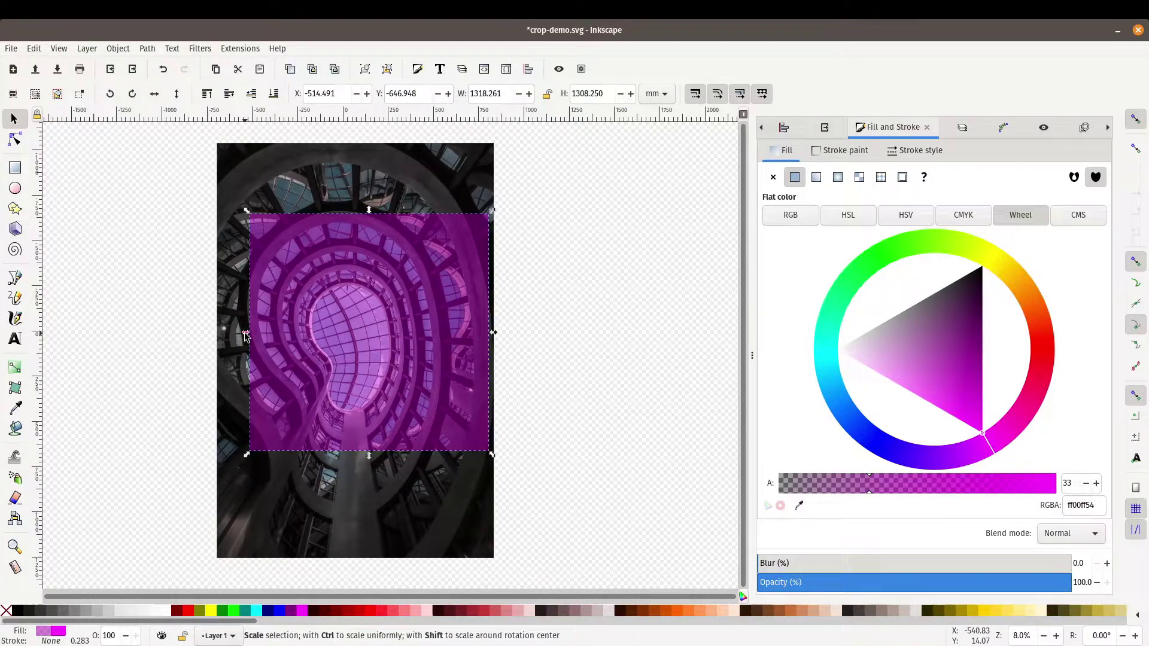
pyautogui.moveTo(240, 336); pyautogui.dragTo(216, 335)
pyautogui.moveTo(324, 322); pyautogui.dragTo(336, 324)
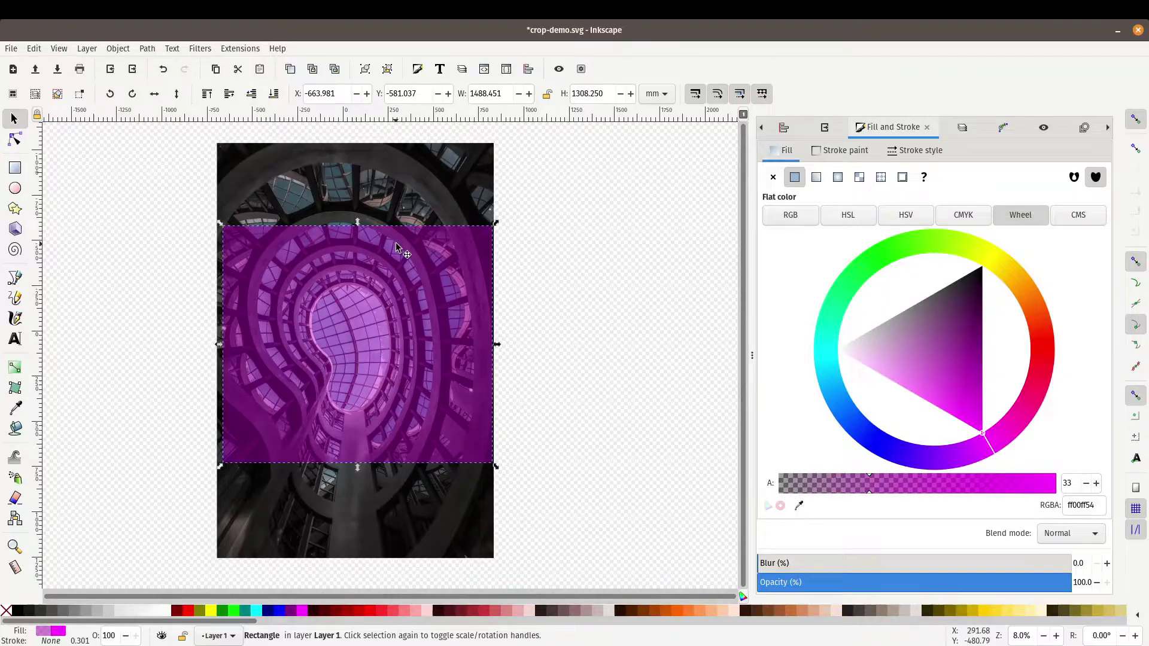
# Step: Select photo and rectangle, clip the photo to the rectangle, and shift it up-right
pyautogui.press('shift')
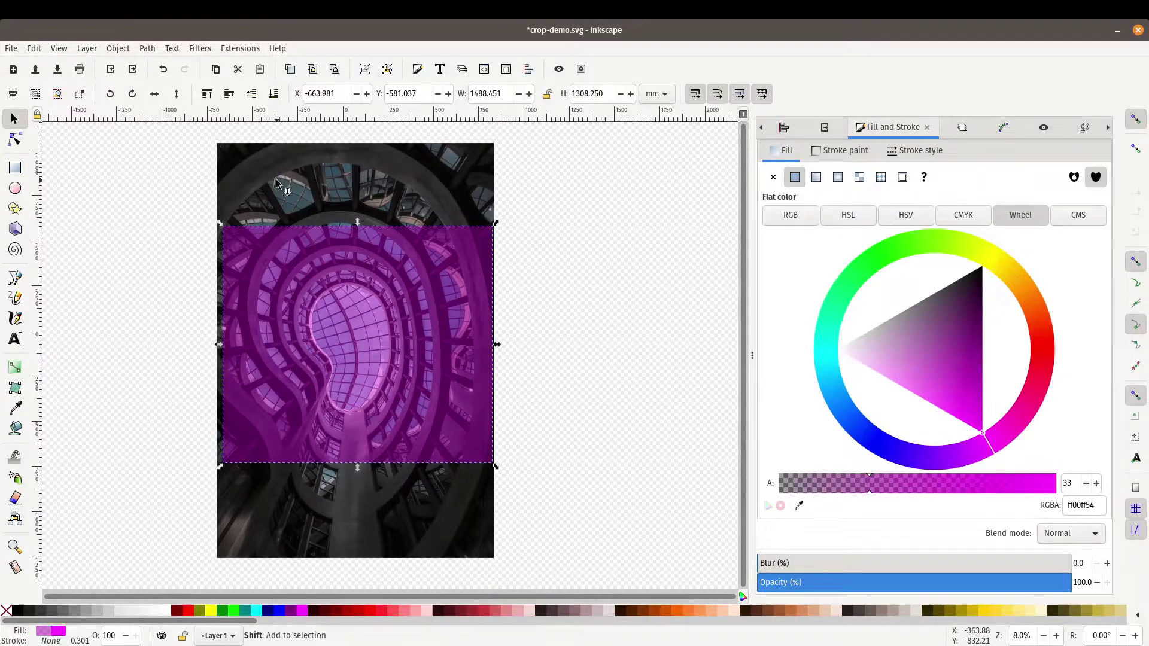
pyautogui.keyDown('shift'); pyautogui.click(275, 179); pyautogui.keyUp('shift')
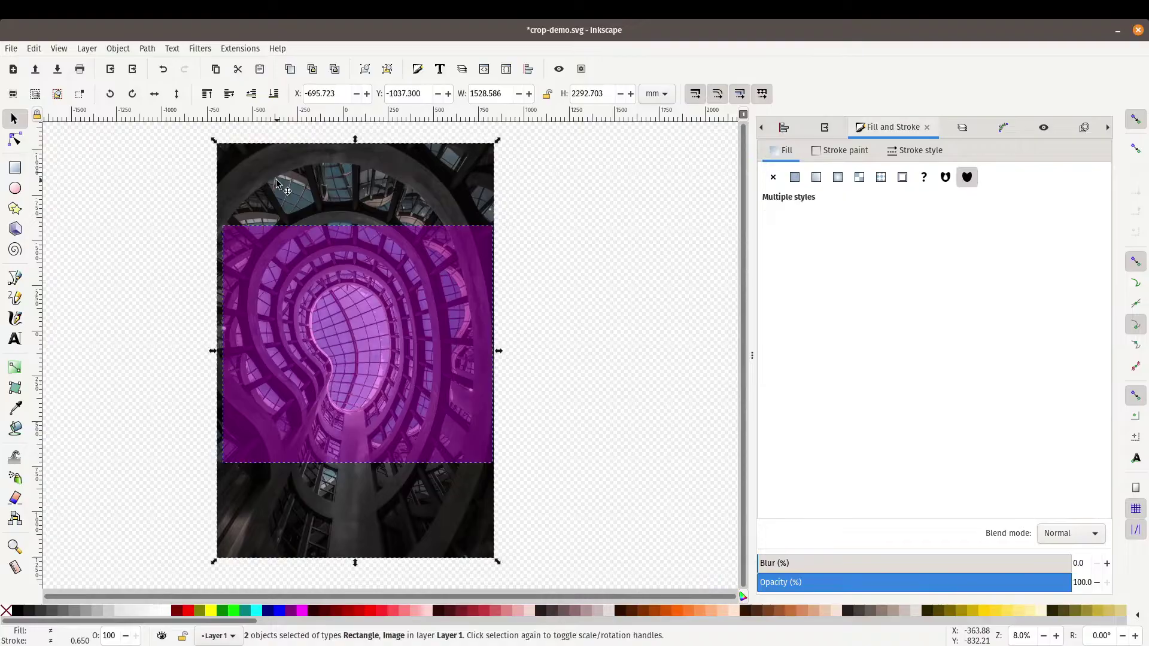
pyautogui.keyDown('shift'); pyautogui.click(253, 246); pyautogui.keyUp('shift')
pyautogui.keyDown('shift'); pyautogui.click(253, 246); pyautogui.keyUp('shift')
pyautogui.click(118, 49)
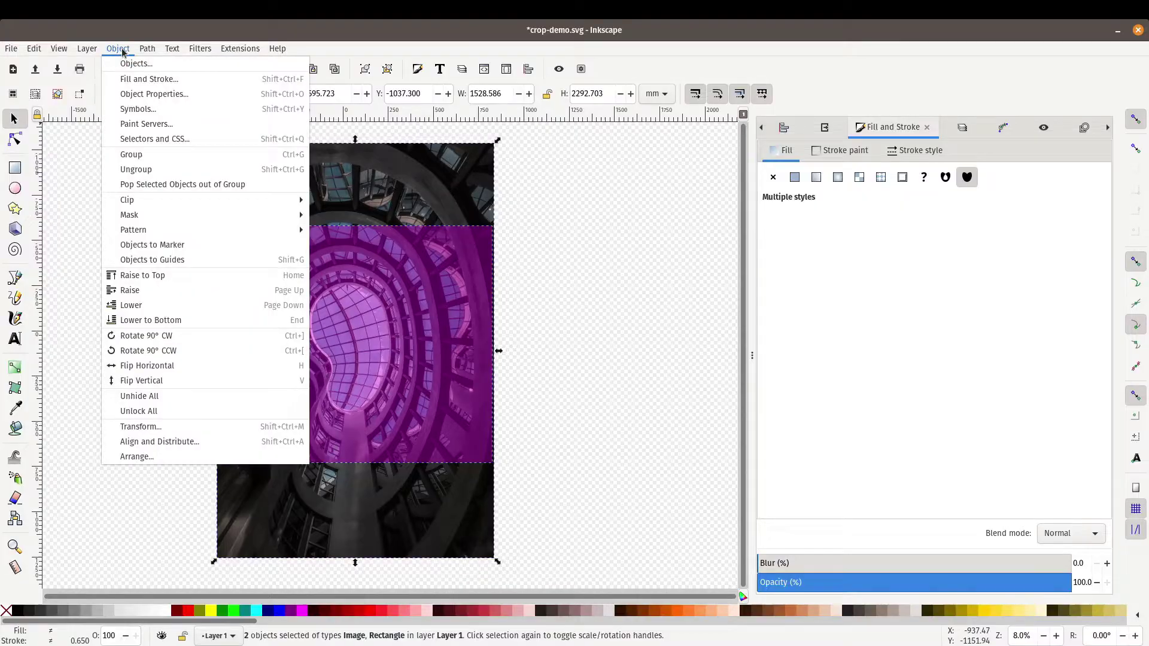
pyautogui.moveTo(160, 204)
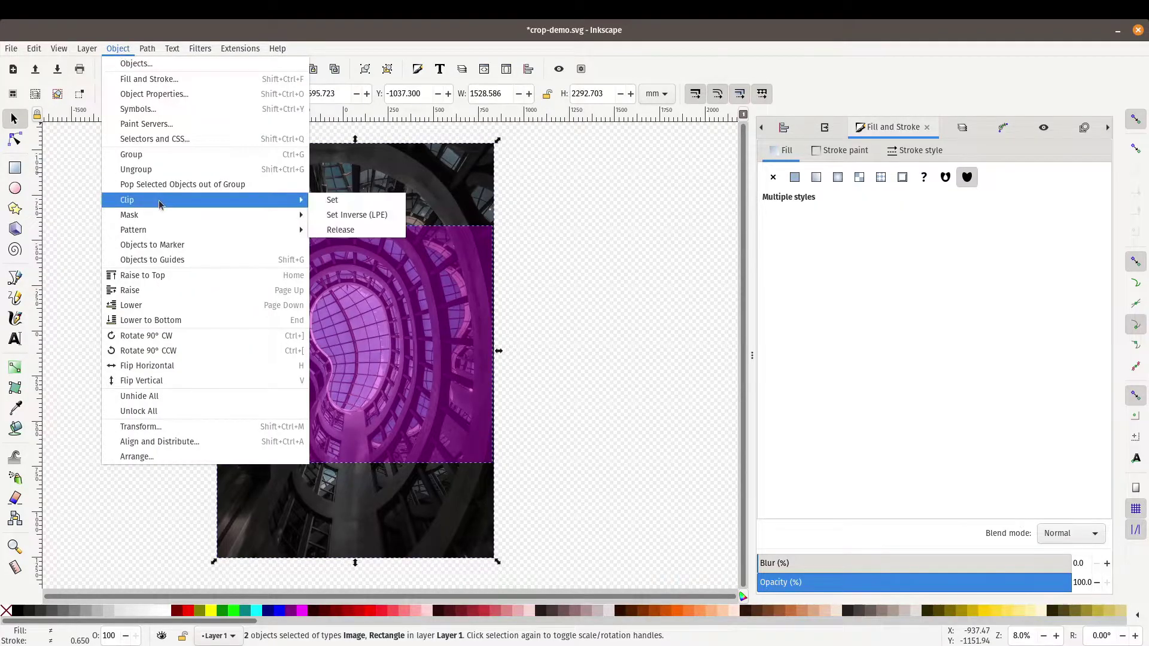
pyautogui.click(349, 207)
pyautogui.click(539, 303)
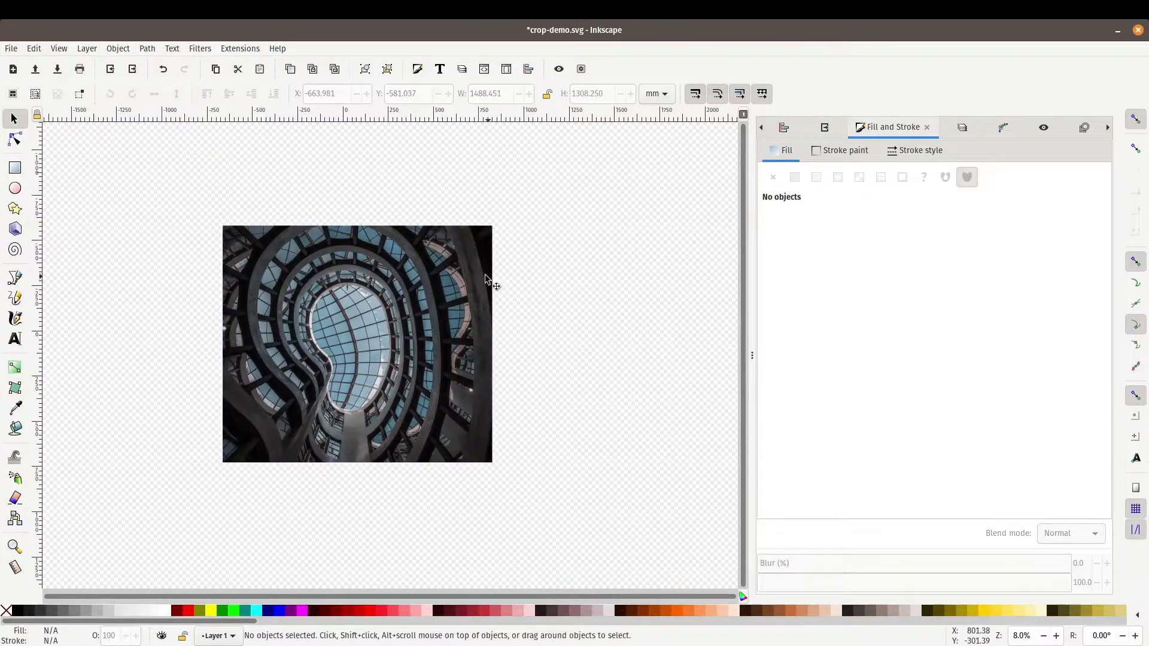
pyautogui.moveTo(332, 360); pyautogui.dragTo(368, 346)
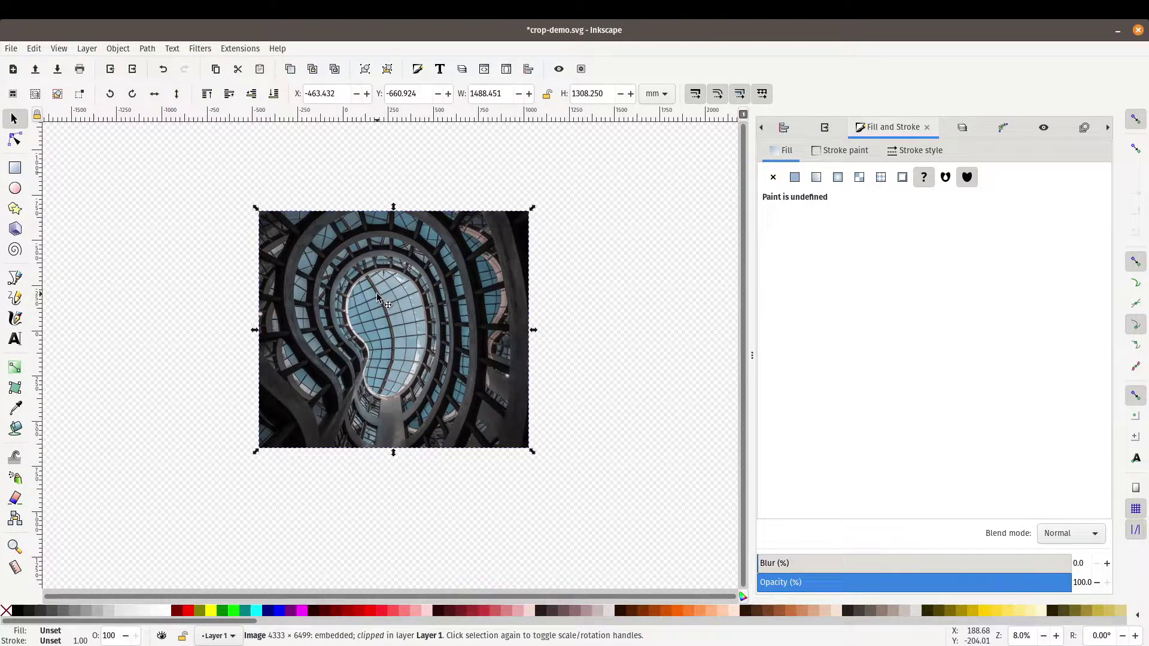
# Step: Release the clip on the cropped photo, restoring the full 1528.586 × 2292.703 image
pyautogui.click(218, 298)
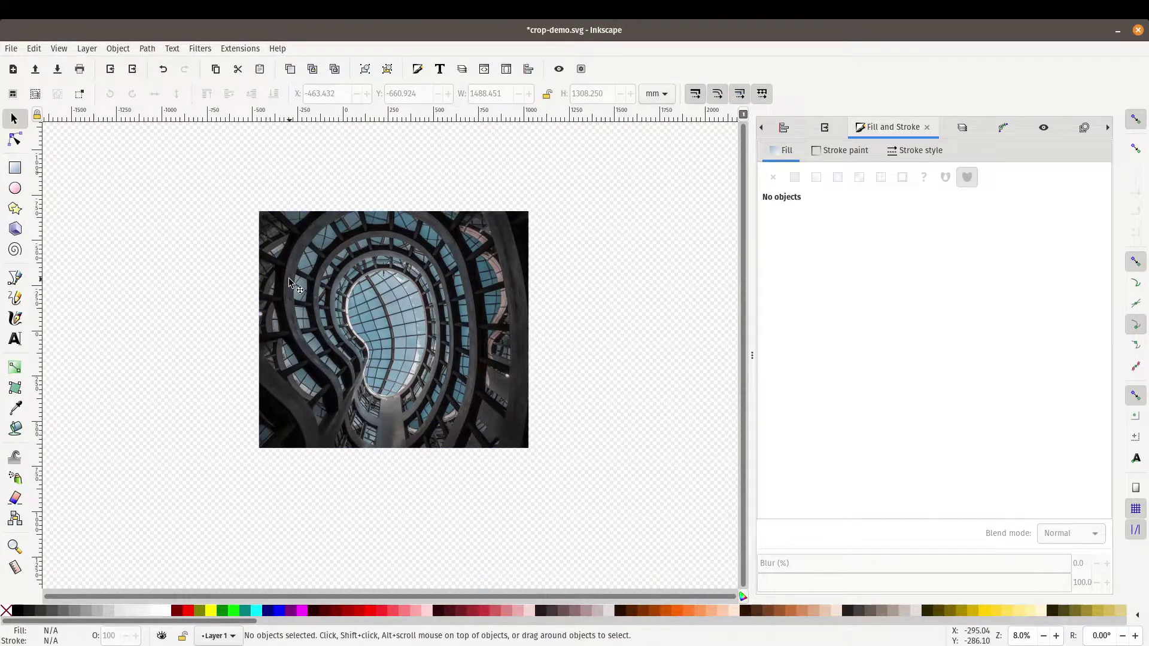
pyautogui.click(290, 278)
pyautogui.click(115, 50)
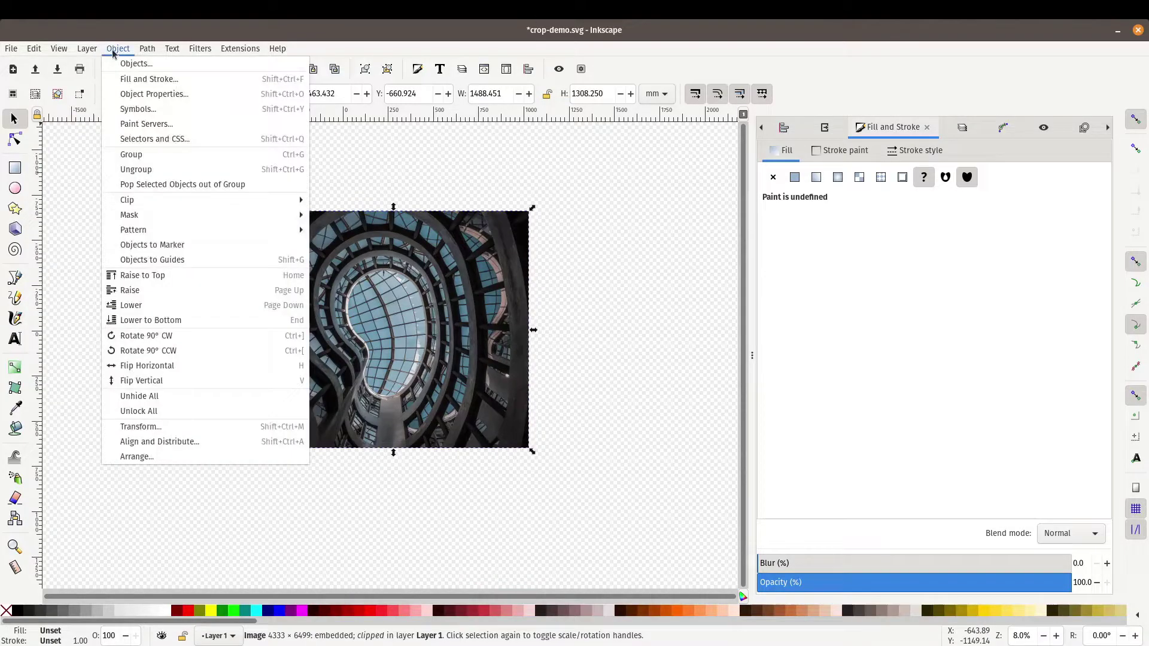
pyautogui.moveTo(150, 203)
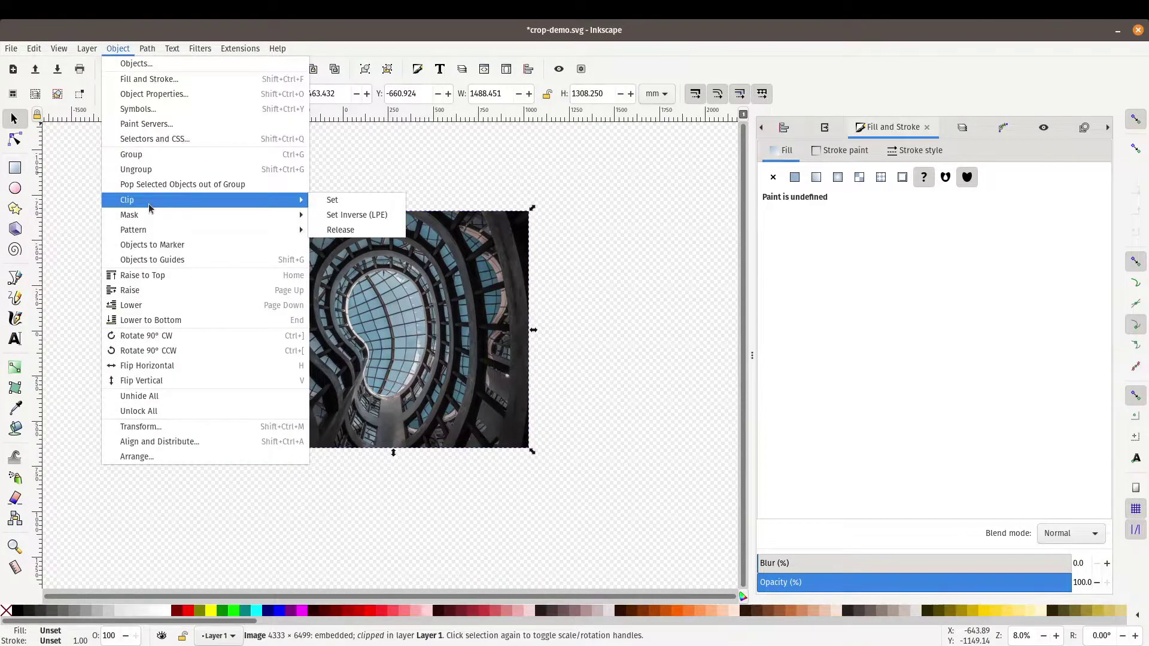
pyautogui.click(334, 231)
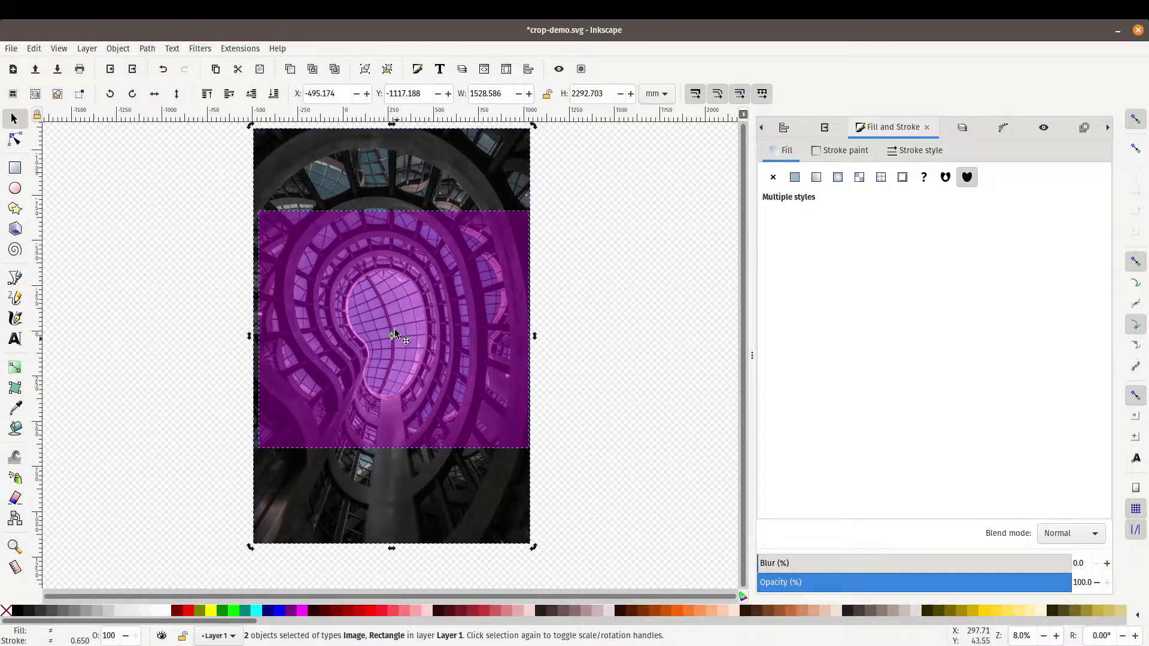
# Step: Shrink the magenta rectangle and move it down over the photo's lower part
pyautogui.click(159, 269)
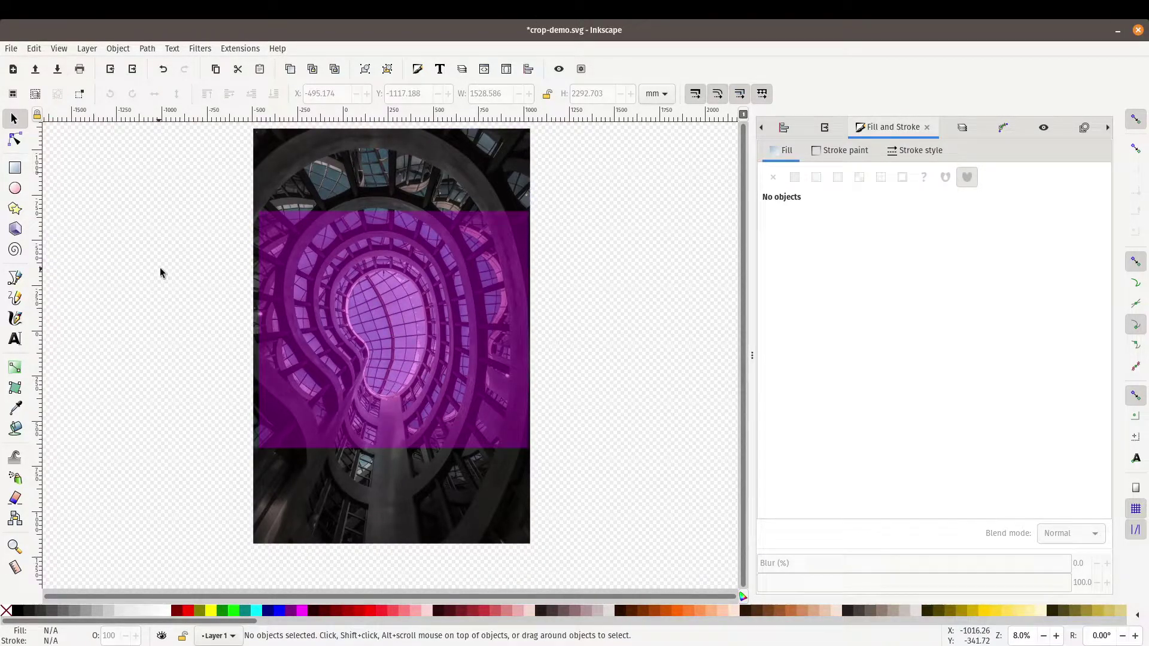
pyautogui.click(402, 254)
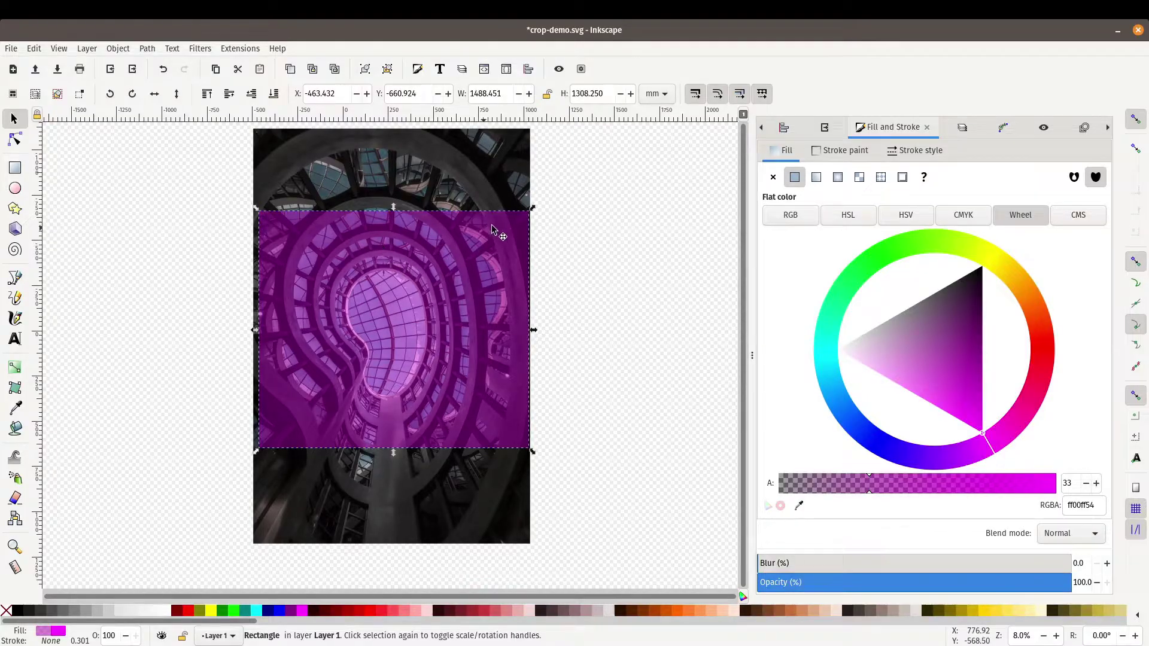
pyautogui.moveTo(532, 209); pyautogui.dragTo(432, 270)
pyautogui.moveTo(346, 363); pyautogui.dragTo(362, 435)
# Step: Clip the photo to the rectangle for a 945.360 × 965.340 crop, then shift it up-right
pyautogui.press('shift')
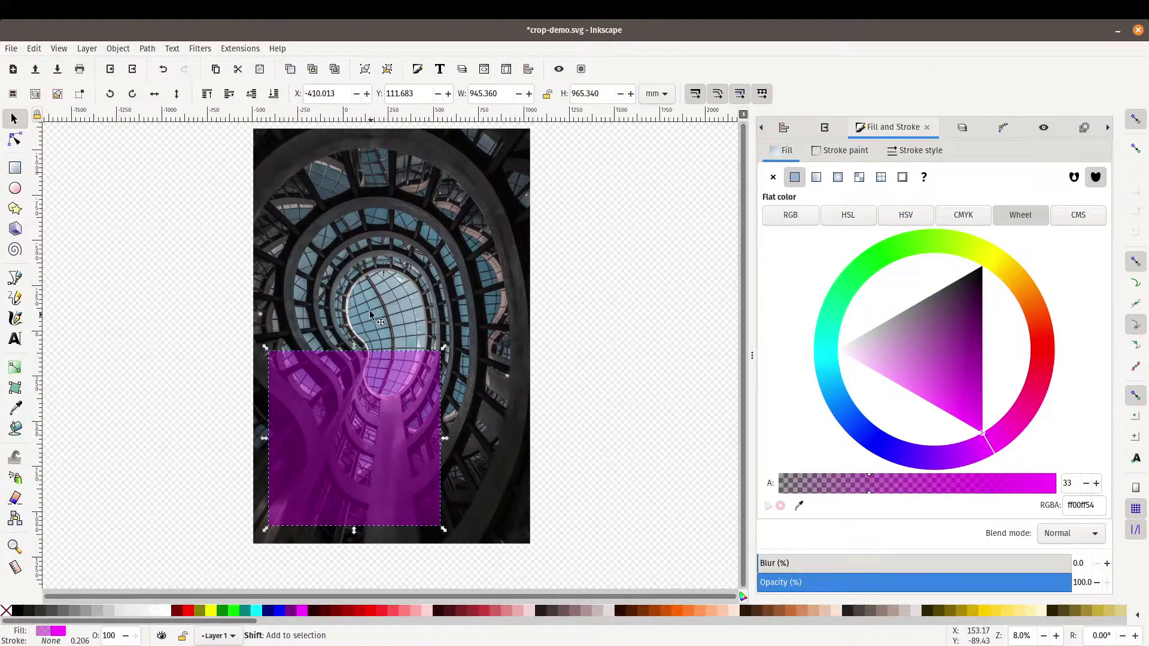
pyautogui.keyDown('shift'); pyautogui.click(366, 309); pyautogui.keyUp('shift')
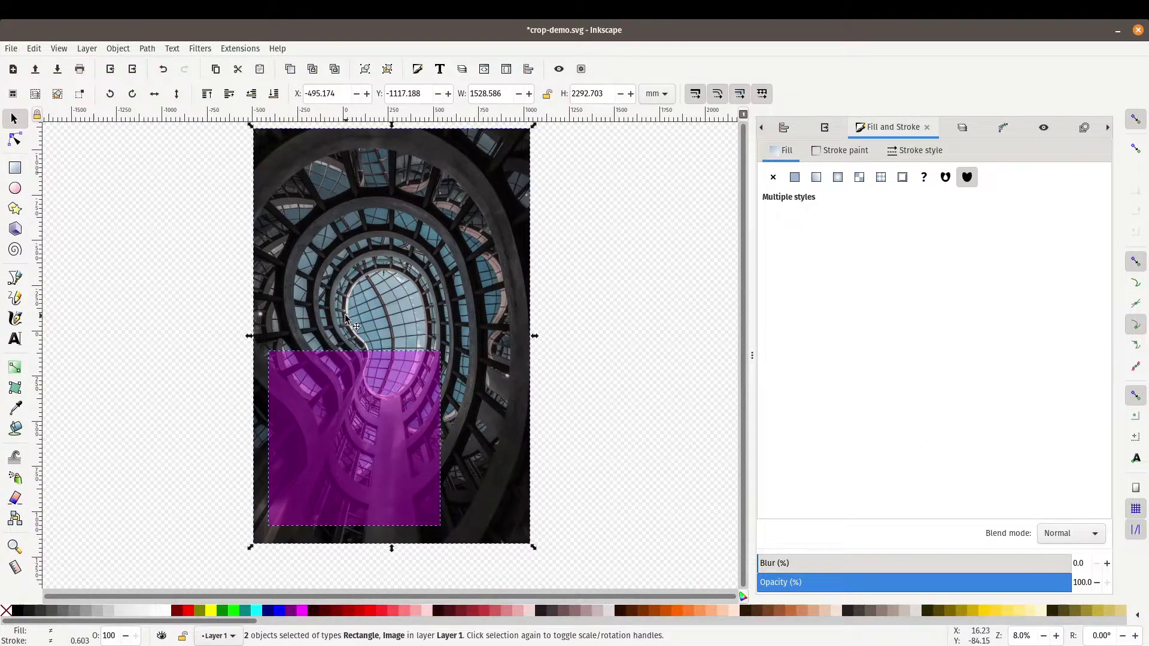
pyautogui.press('ctrl')
pyautogui.scroll(-1, 340, 321)
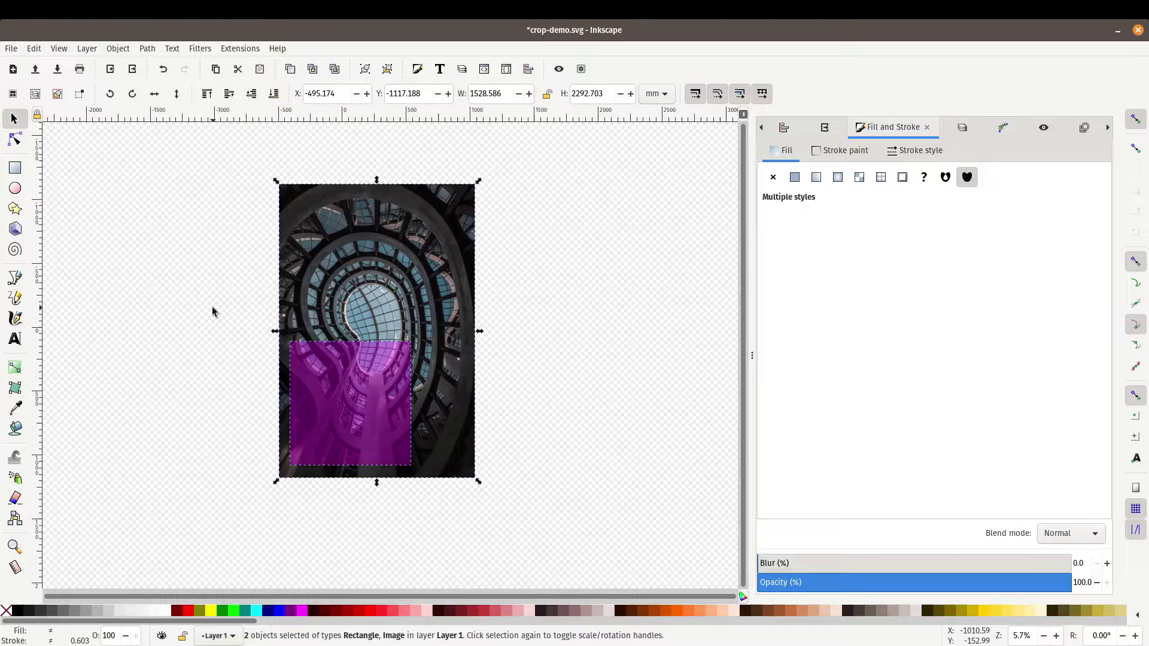
pyautogui.moveTo(221, 163); pyautogui.dragTo(536, 510)
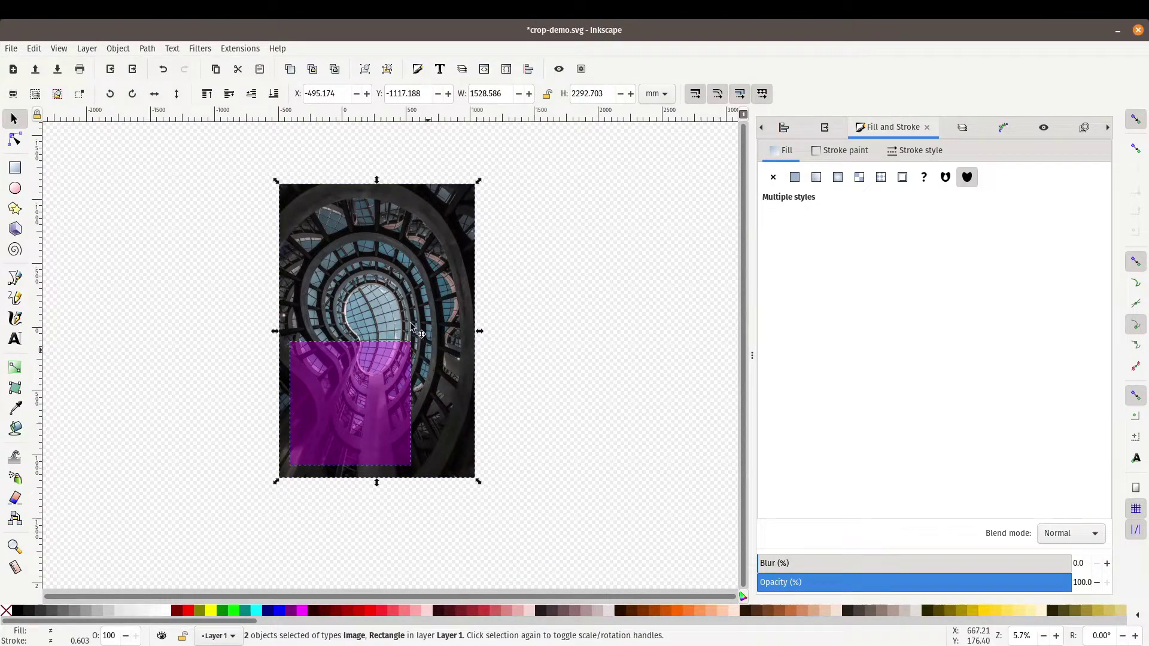
pyautogui.click(118, 49)
pyautogui.moveTo(179, 196)
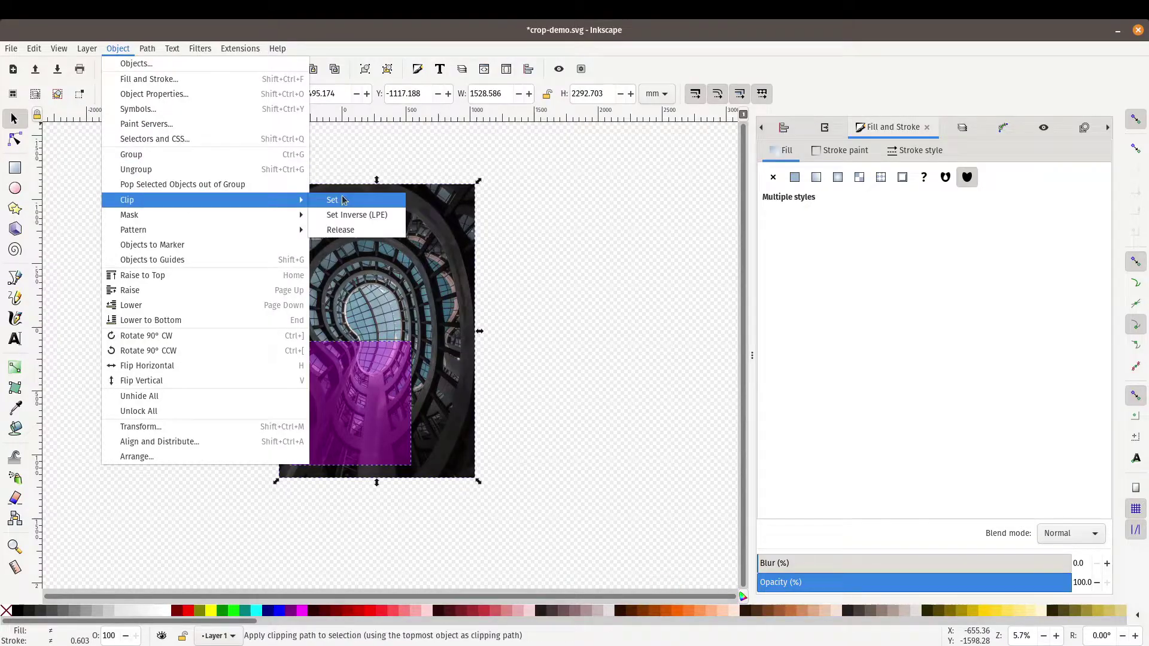
pyautogui.click(350, 200)
pyautogui.moveTo(377, 426); pyautogui.dragTo(388, 374)
# Step: Release the rectangular clip from the photo and delete the purple rectangle
pyautogui.click(489, 350)
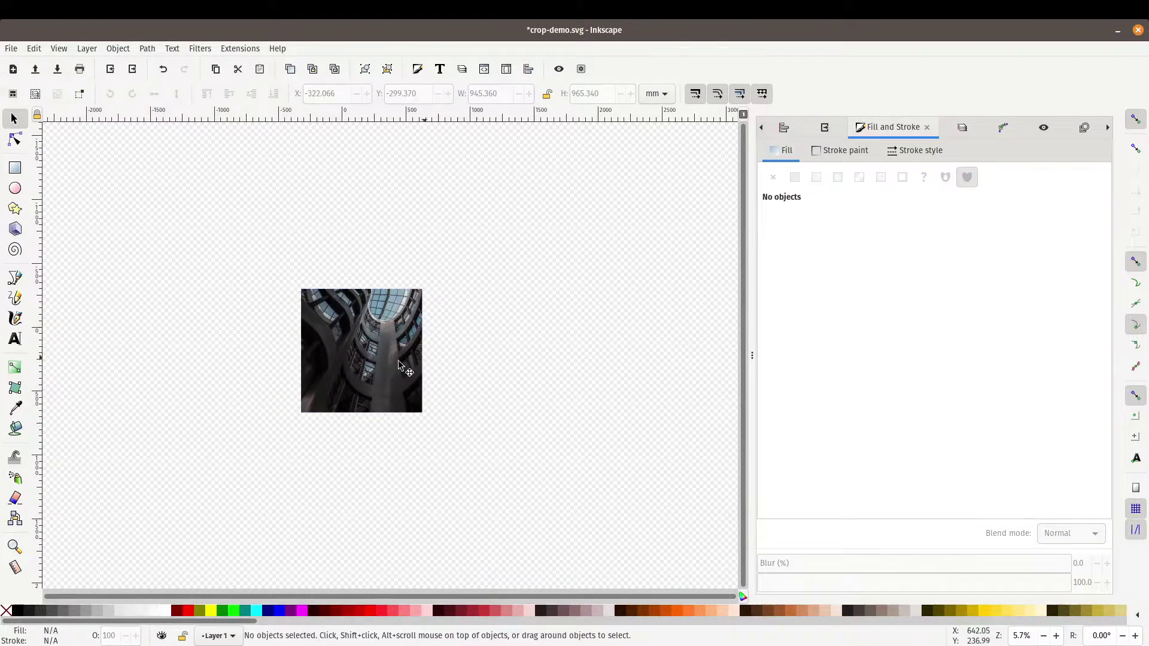
pyautogui.click(368, 367)
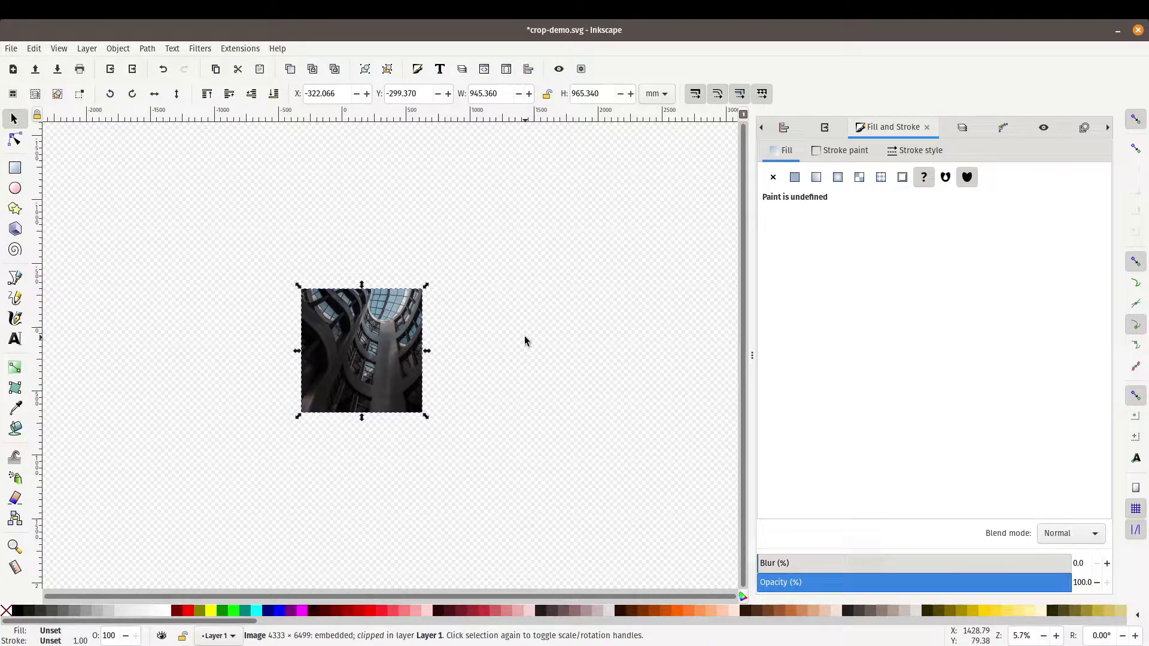
pyautogui.click(119, 49)
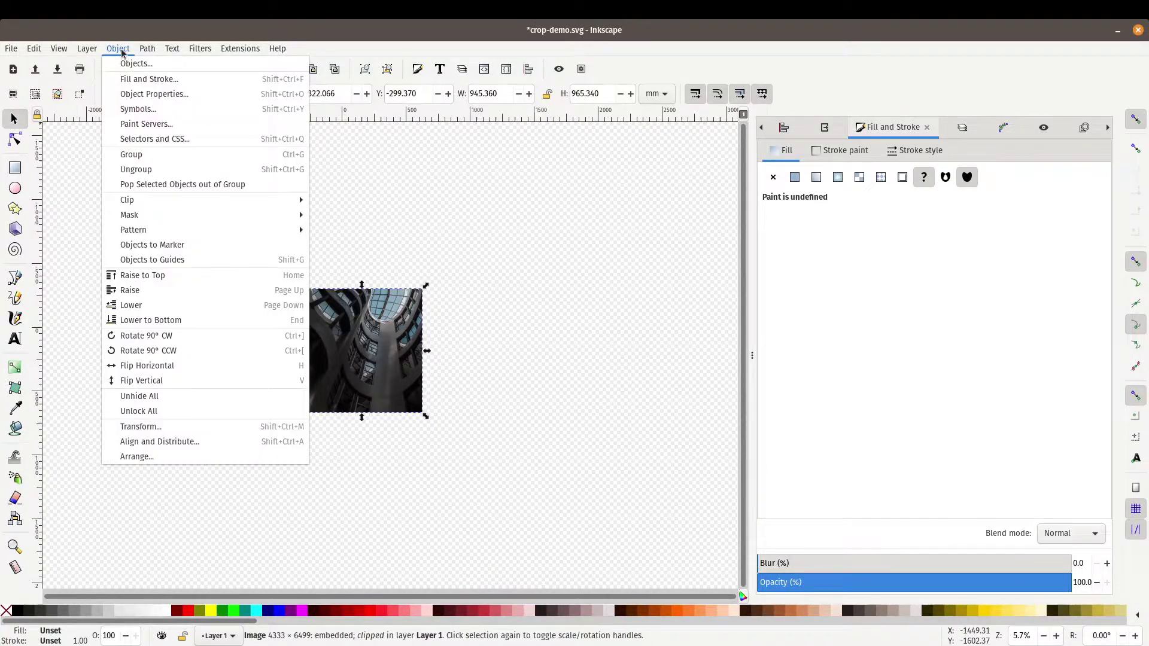
pyautogui.moveTo(137, 199)
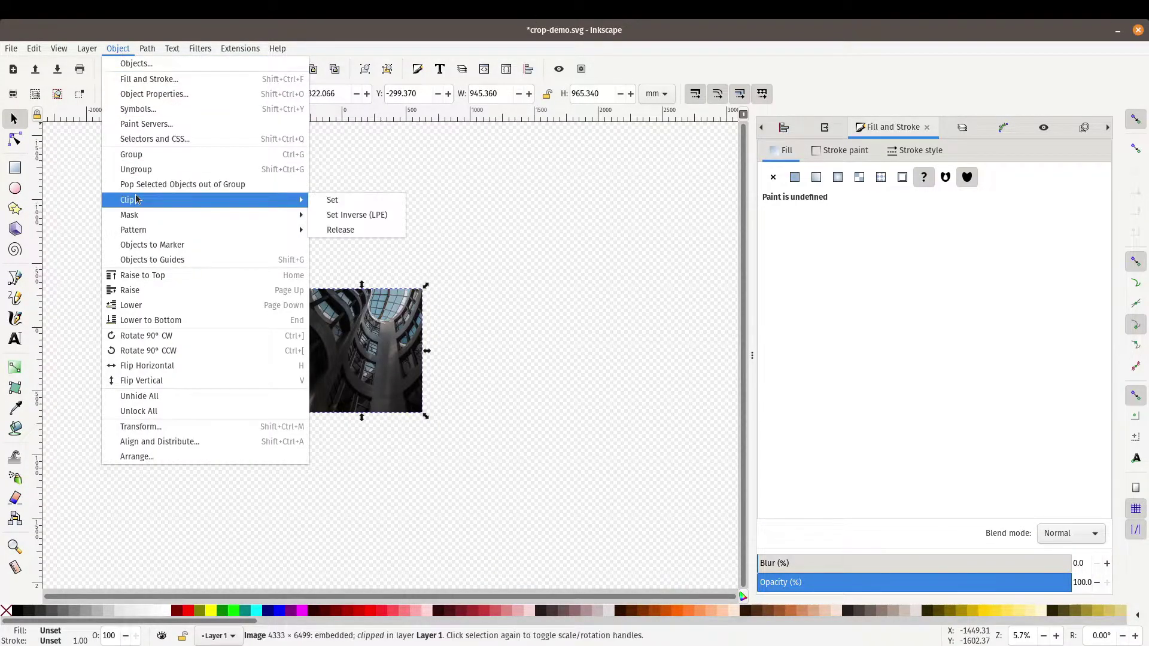
pyautogui.click(340, 229)
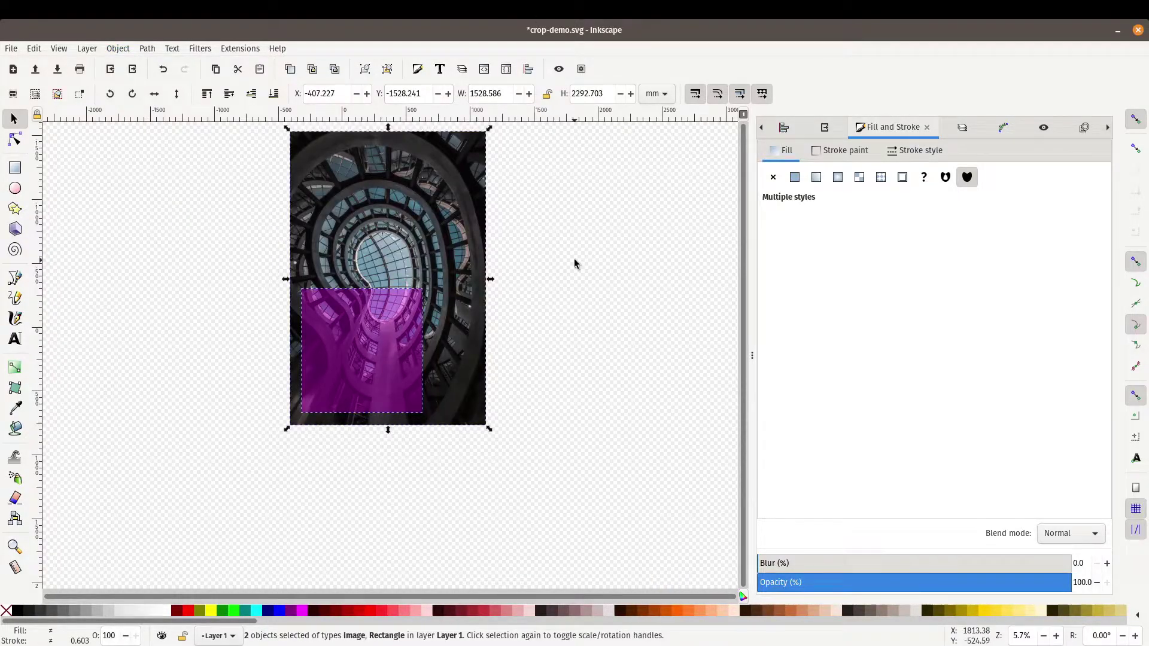
pyautogui.moveTo(575, 264); pyautogui.dragTo(539, 312)
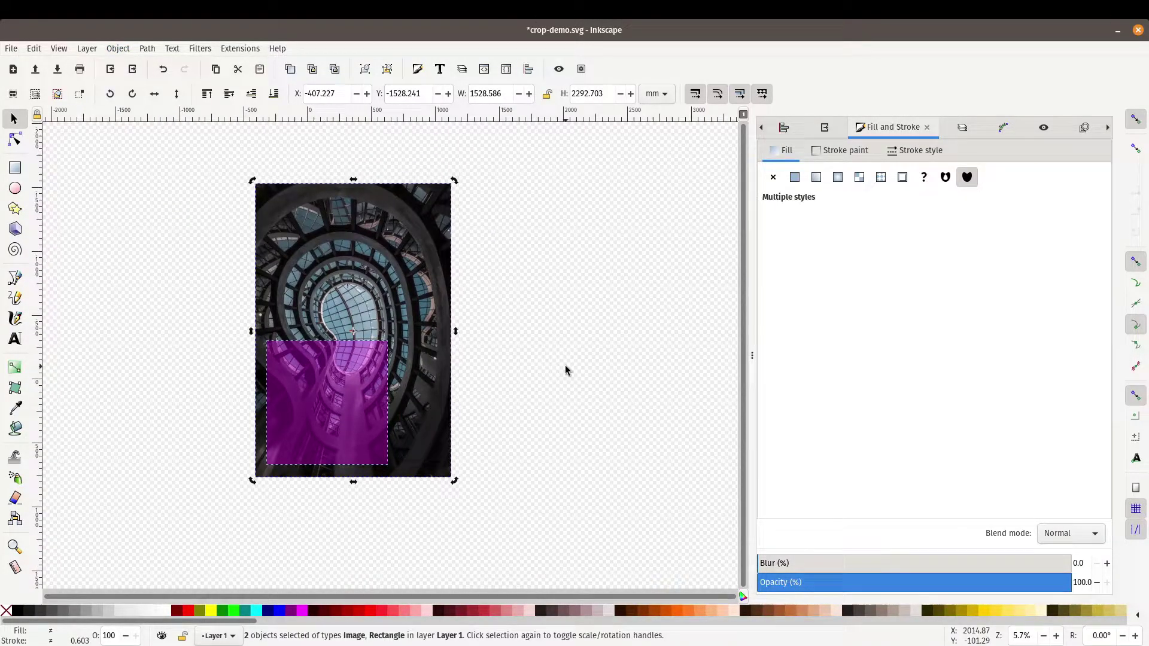
pyautogui.press('Tab')
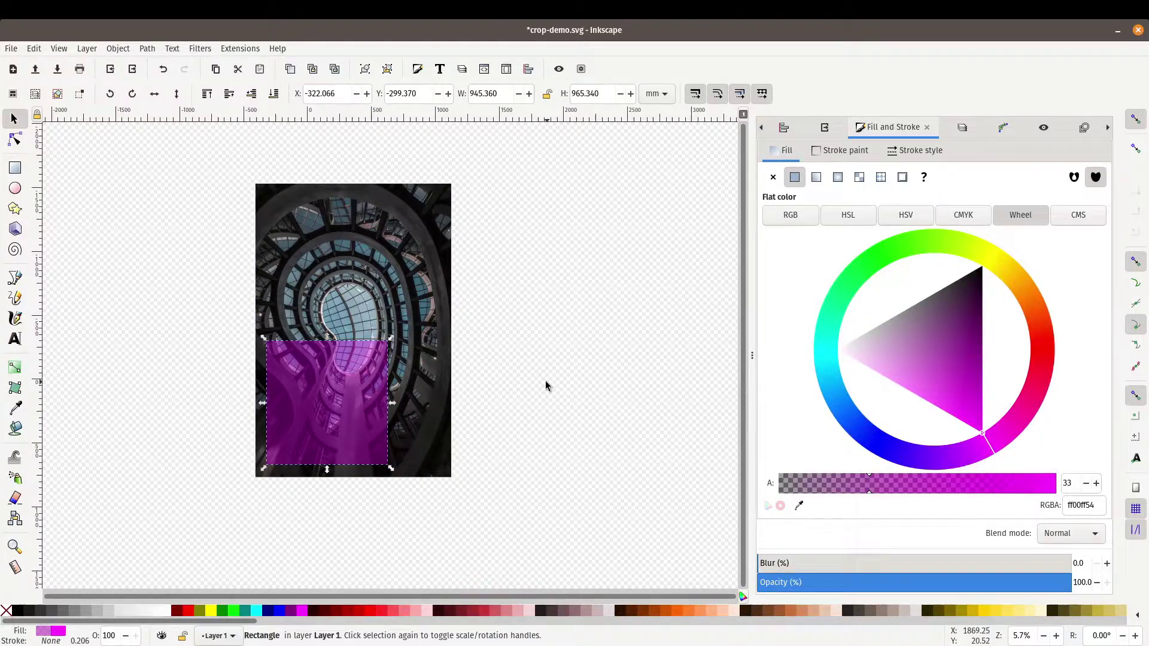
pyautogui.press('Delete')
# Step: Draw an ellipse over the bean-shaped skylight and clip the photo to it
pyautogui.press('e')
pyautogui.moveTo(277, 266); pyautogui.dragTo(384, 369)
pyautogui.press('Escape')
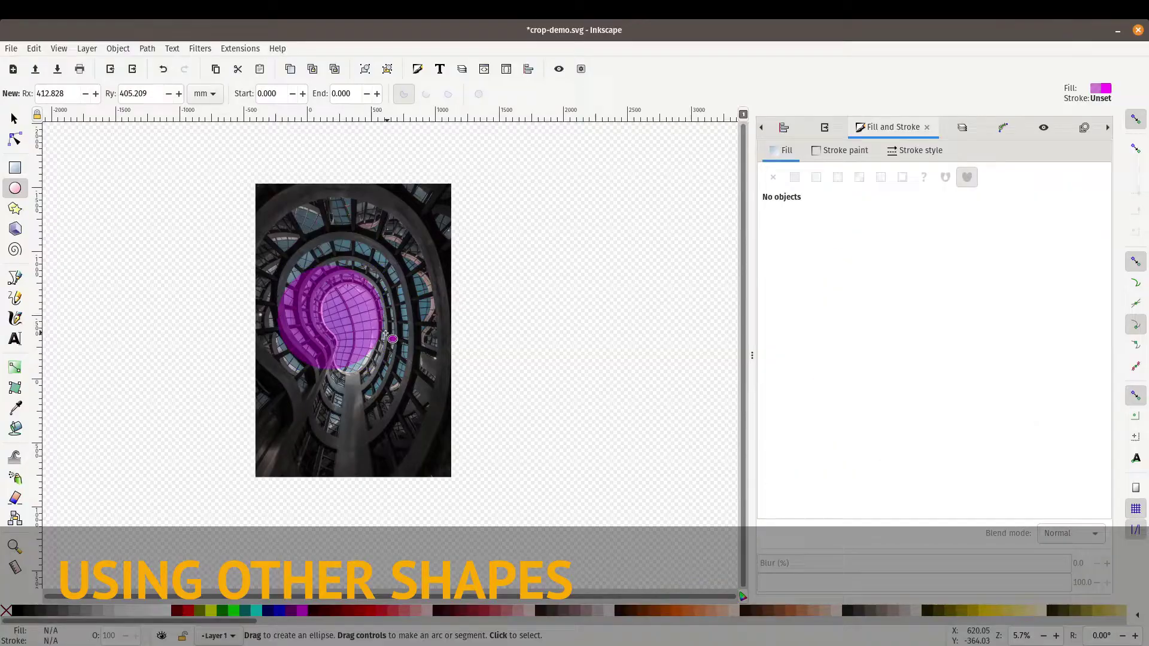
pyautogui.press('s')
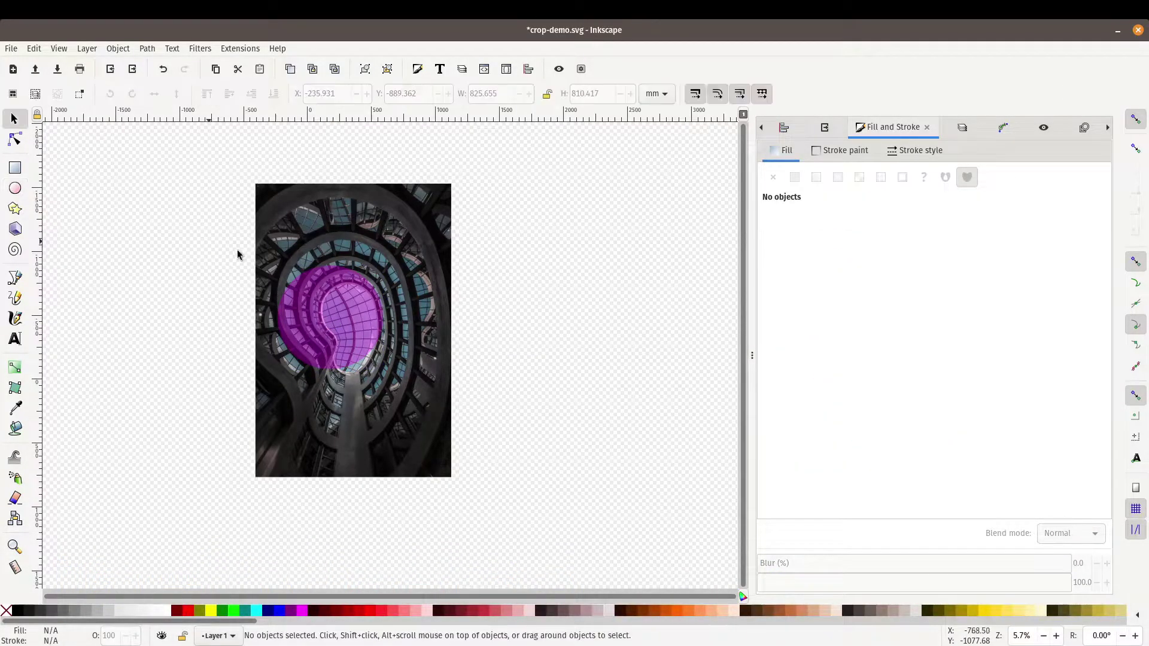
pyautogui.click(349, 327)
pyautogui.hotkey('ctrl', 'a')
pyautogui.click(118, 48)
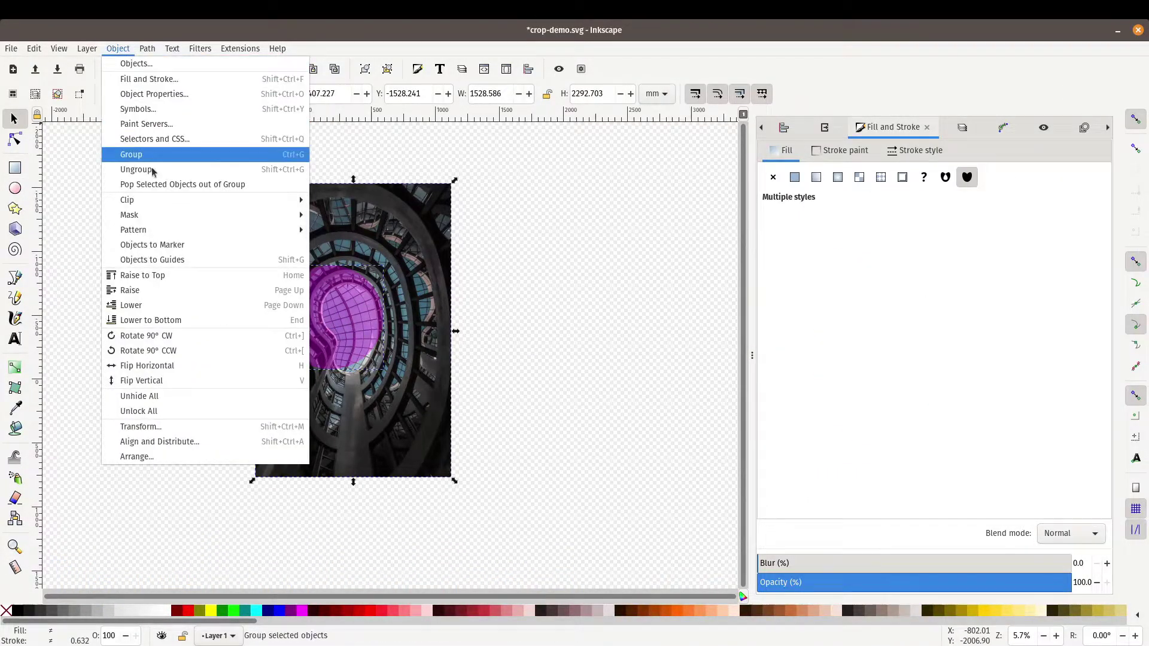
pyautogui.moveTo(165, 200)
pyautogui.click(342, 200)
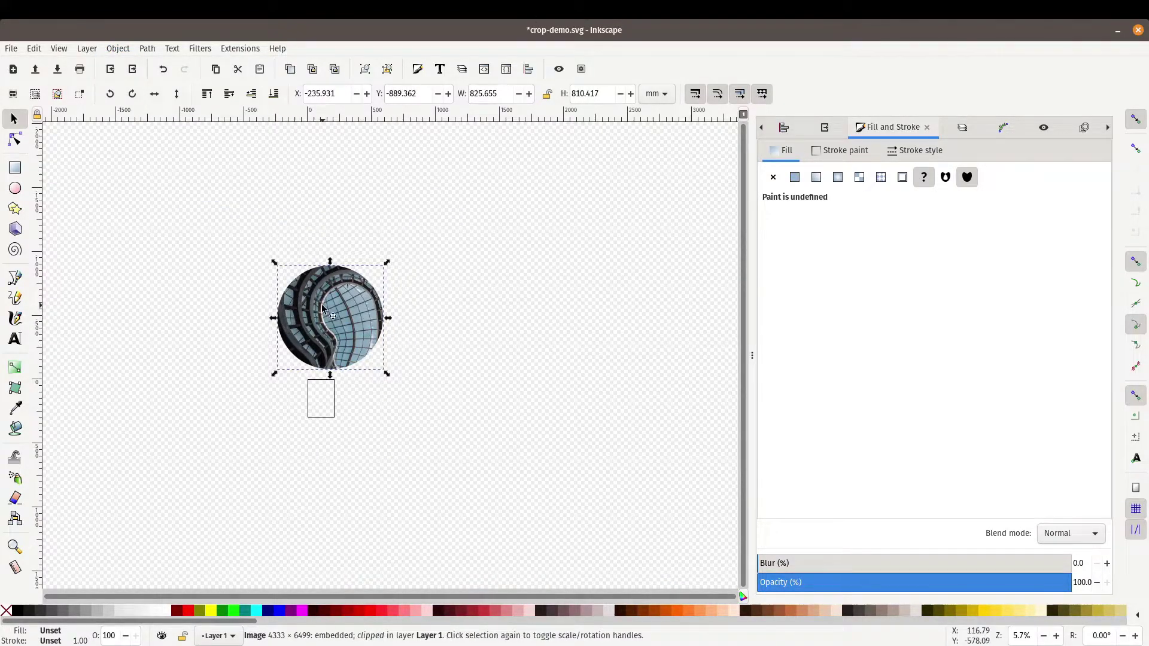
# Step: Move the round 825.655 × 810.417 crop to the right on the canvas
pyautogui.moveTo(326, 312); pyautogui.dragTo(534, 347)
pyautogui.hscroll(2, 271, 321)
pyautogui.hscroll(10, 271, 321)
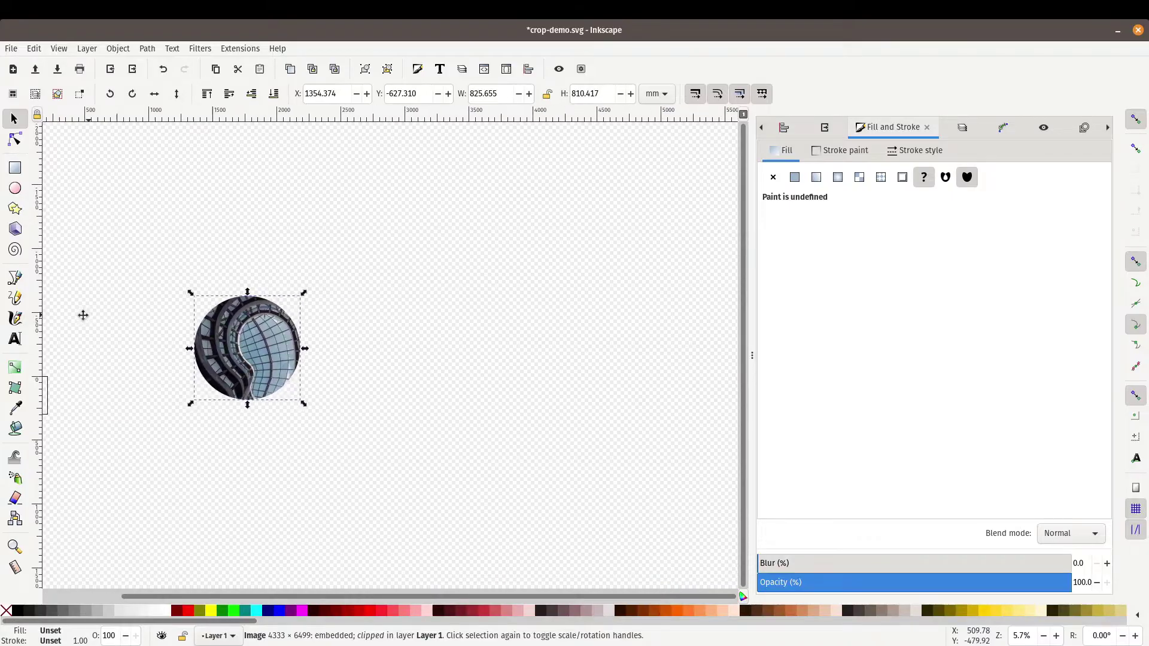
pyautogui.moveTo(225, 356); pyautogui.dragTo(374, 346)
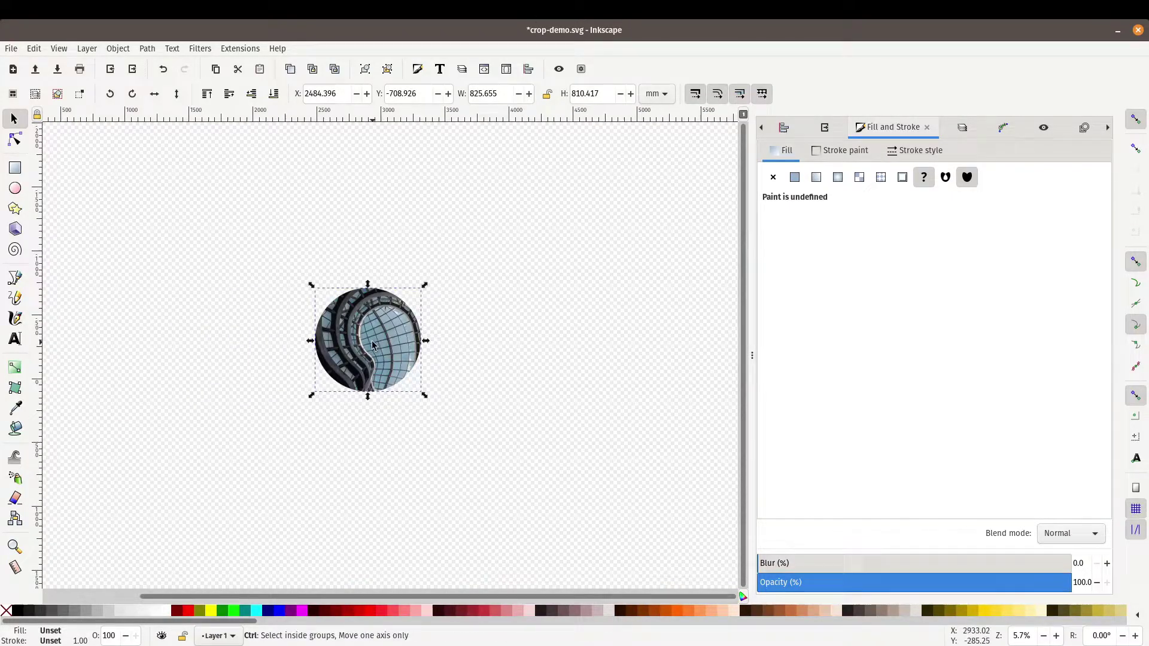
pyautogui.keyDown('ctrl'); pyautogui.scroll(2, 374, 346); pyautogui.keyUp('ctrl')
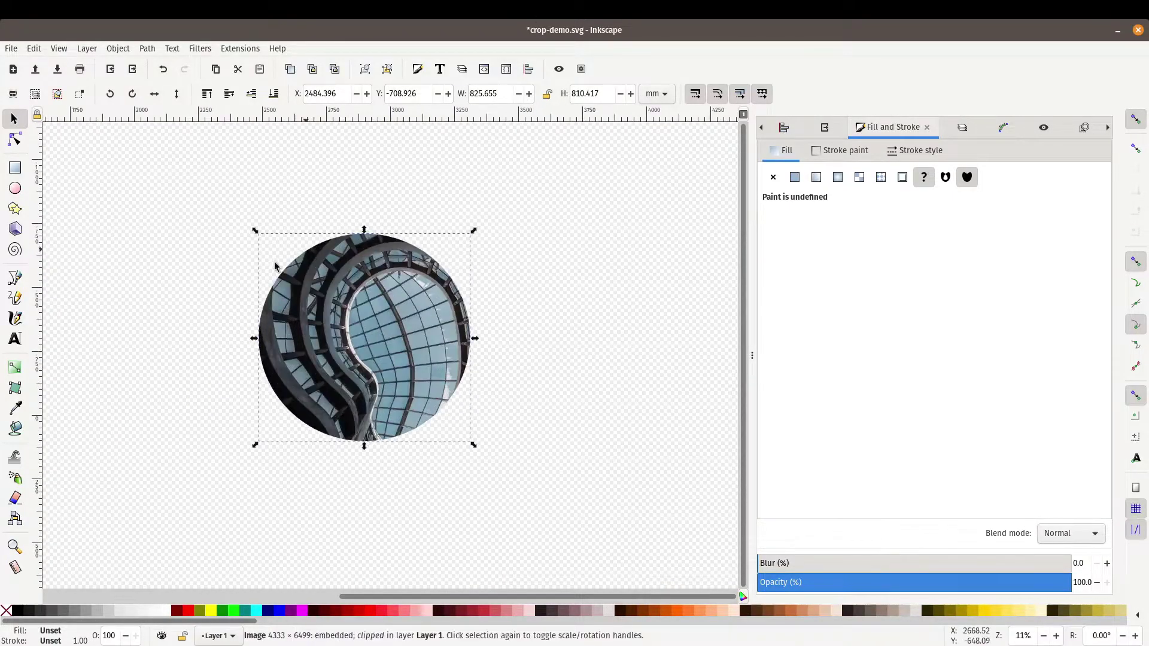
# Step: Release the ellipse clip from the photo and delete the purple ellipse
pyautogui.click(118, 48)
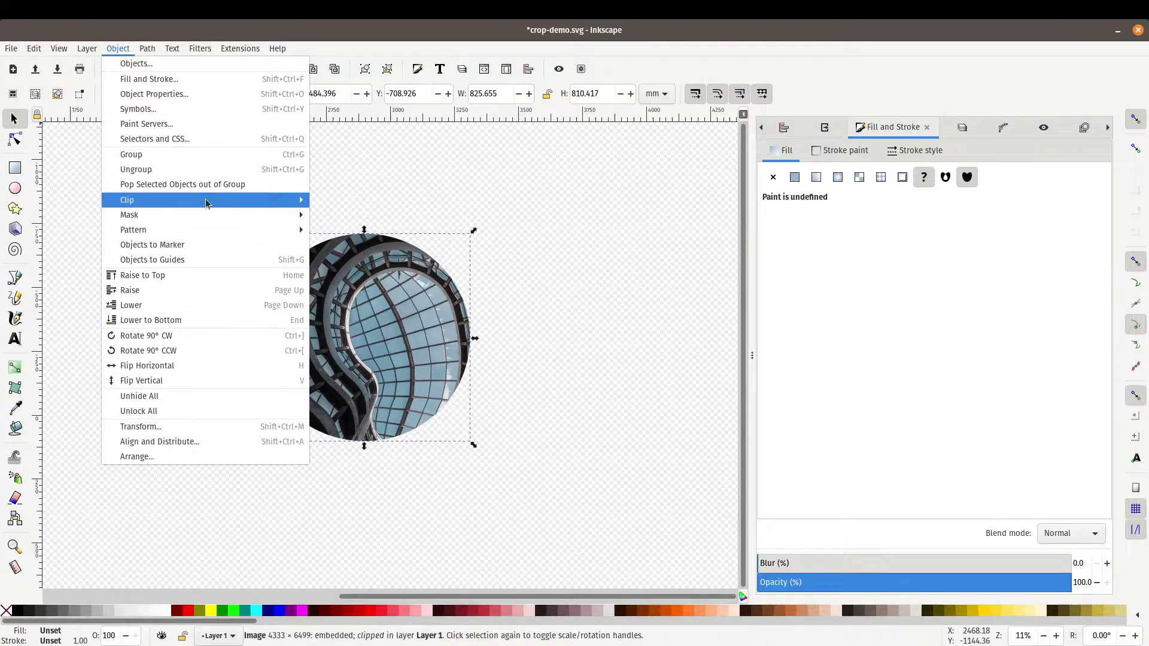
pyautogui.moveTo(206, 204)
pyautogui.click(335, 228)
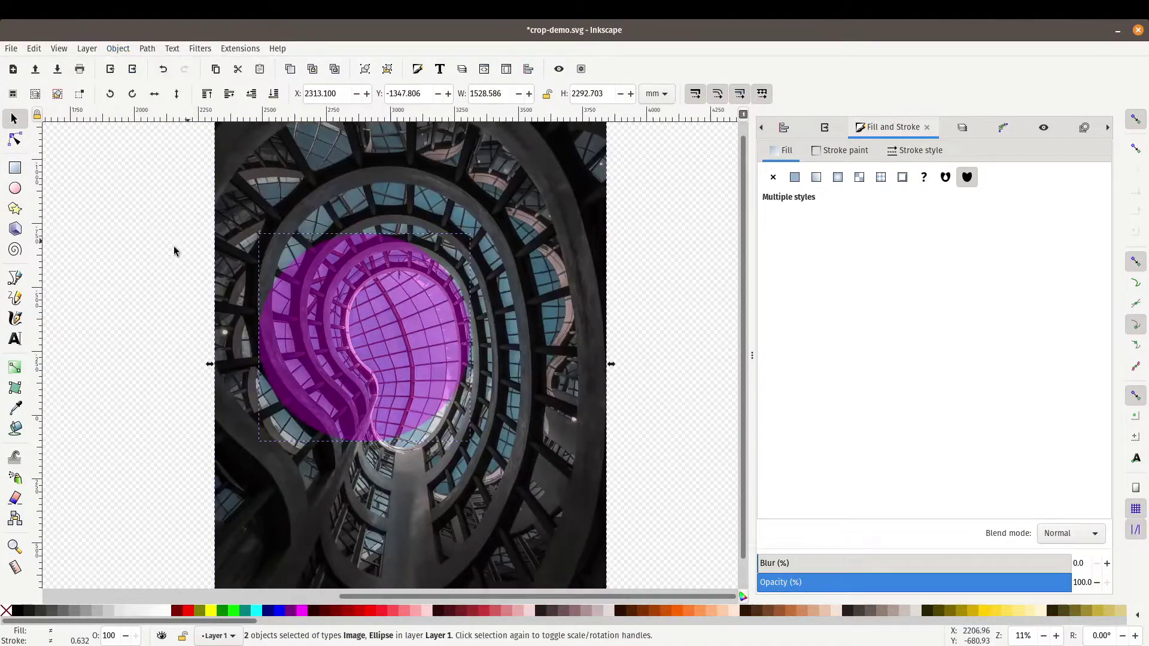
pyautogui.click(190, 255)
pyautogui.click(361, 331)
pyautogui.press('Delete')
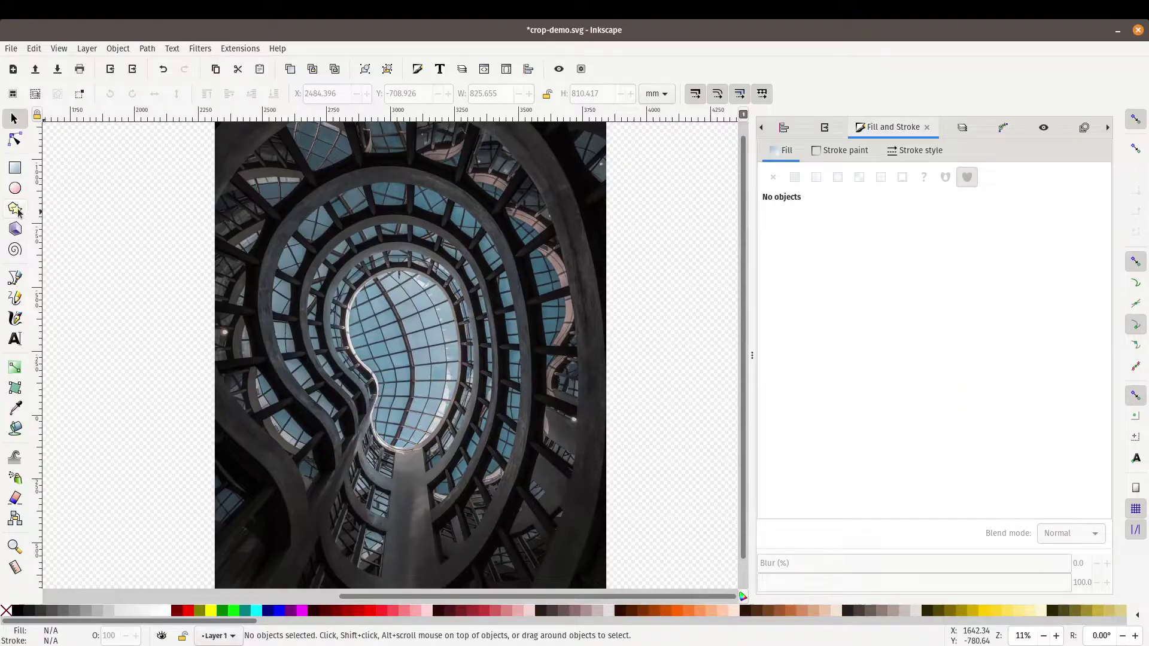
# Step: Draw a five-point star, clip the photo to it, then release the star clip
pyautogui.click(15, 209)
pyautogui.moveTo(303, 255); pyautogui.dragTo(170, 249)
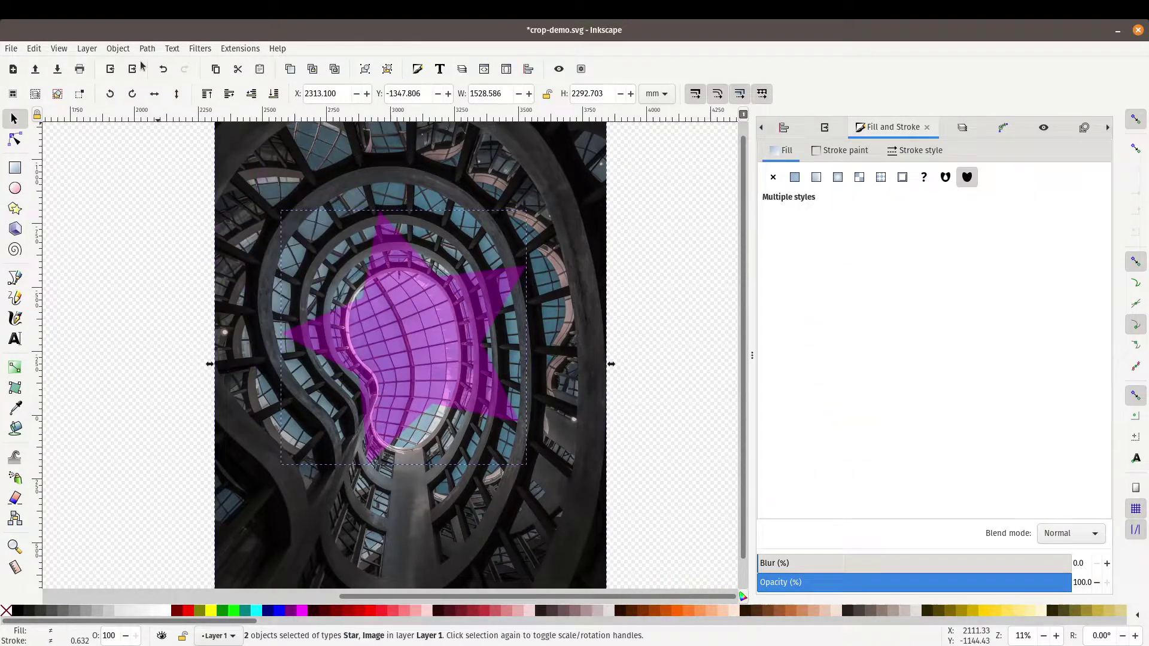
pyautogui.click(117, 49)
pyautogui.moveTo(137, 199)
pyautogui.click(359, 200)
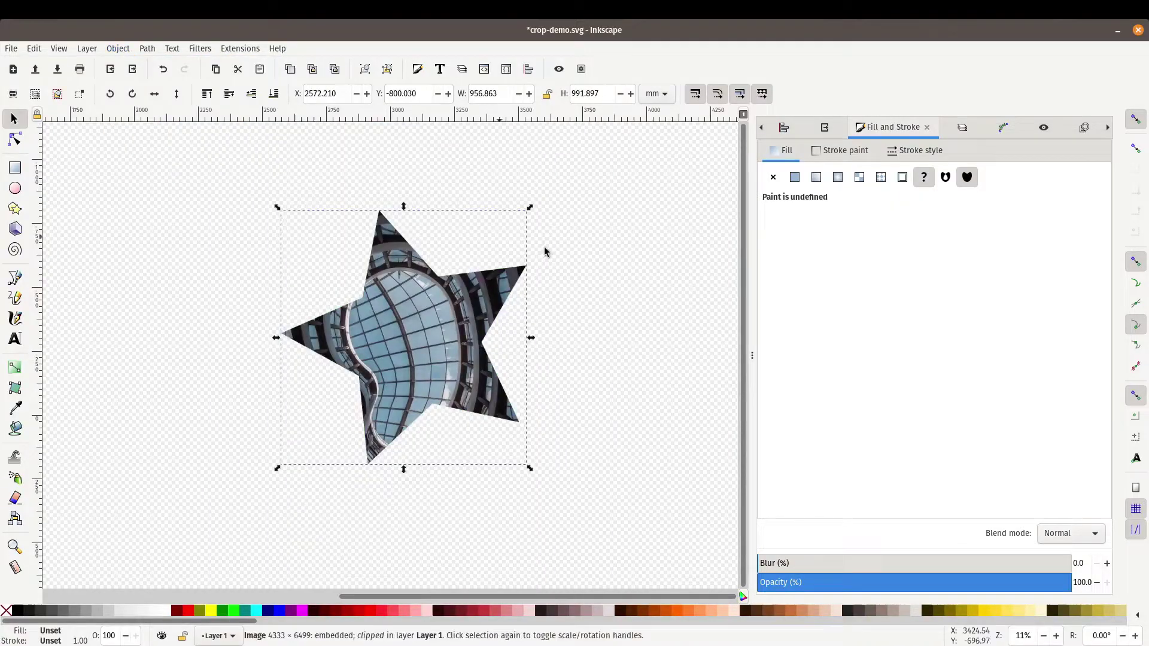
pyautogui.click(572, 290)
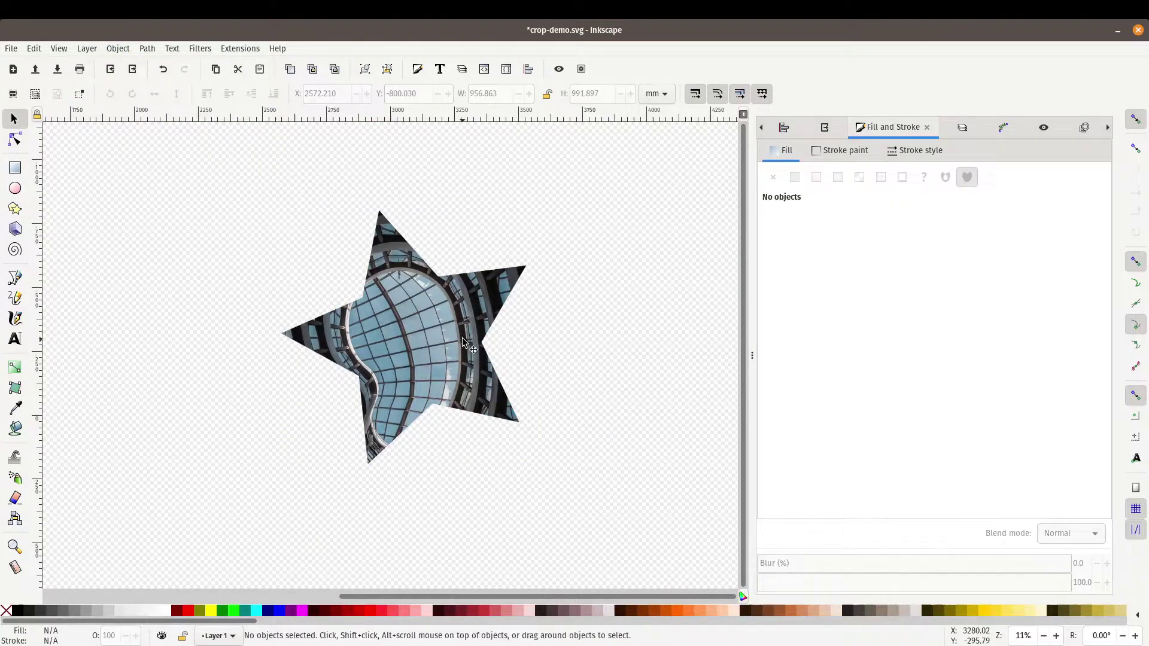
pyautogui.click(117, 48)
pyautogui.click(359, 230)
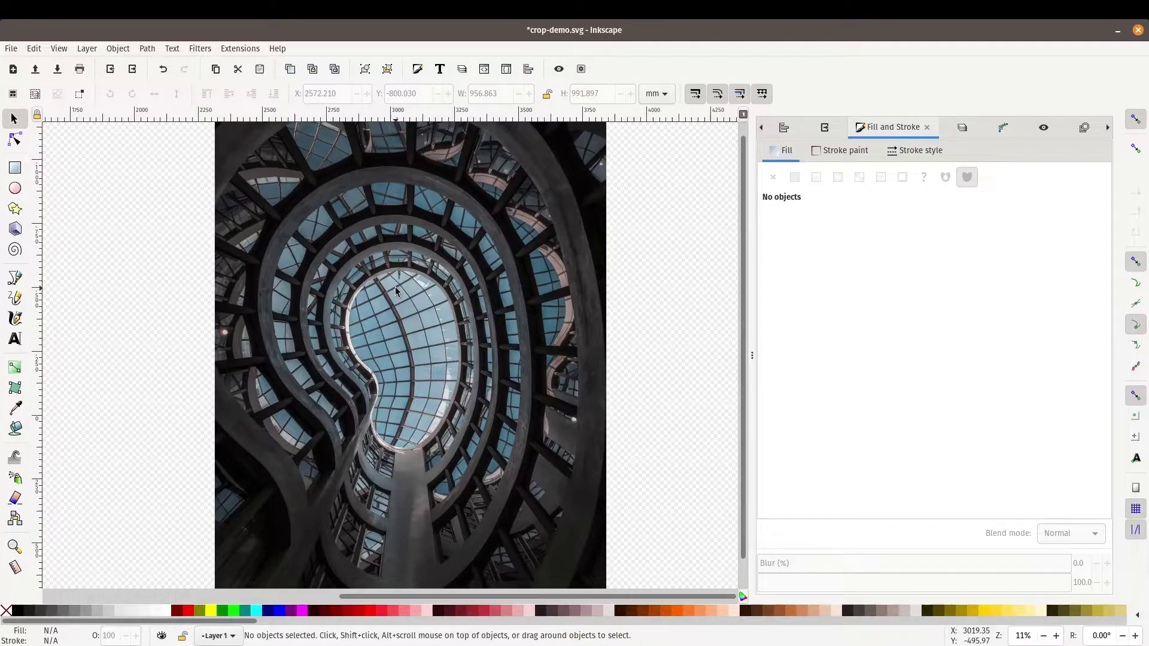
# Step: With the Pen tool, place nodes around the bean-shaped skylight and close the path on its first node
pyautogui.click(20, 281)
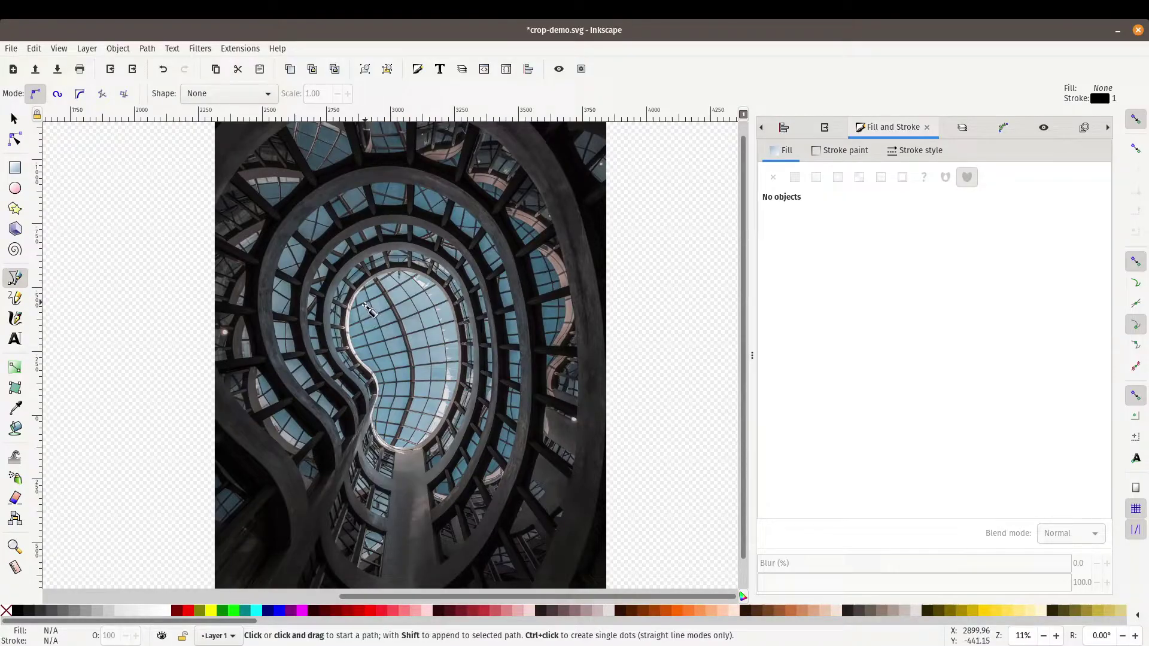
pyautogui.scroll(3, 367, 310)
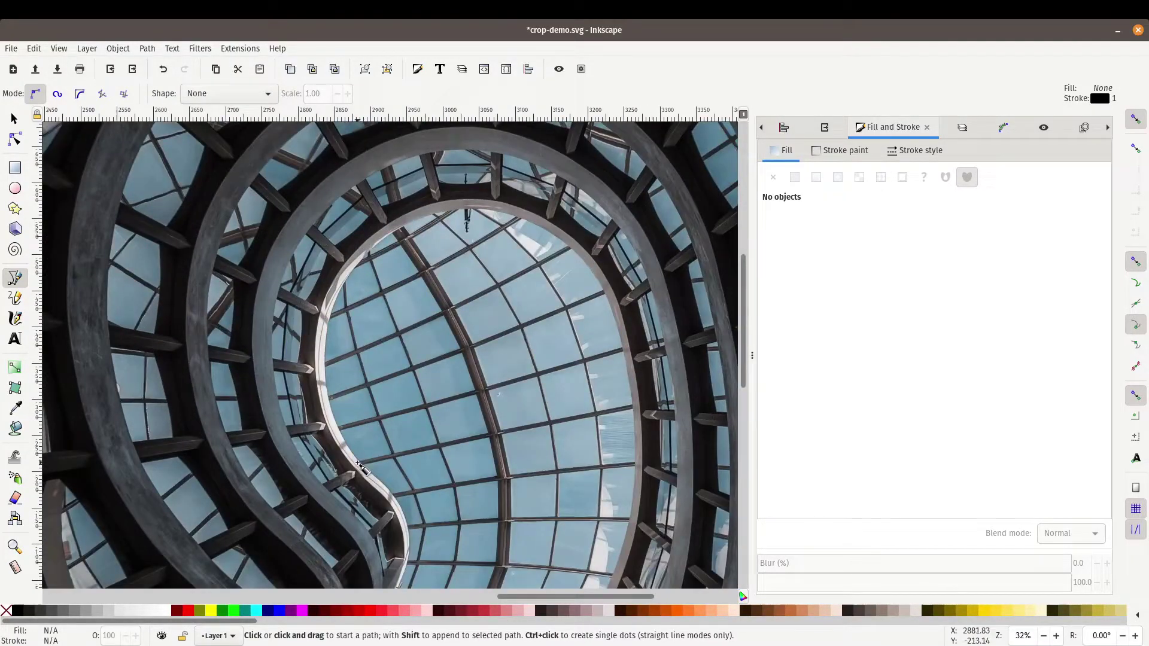
pyautogui.click(362, 465)
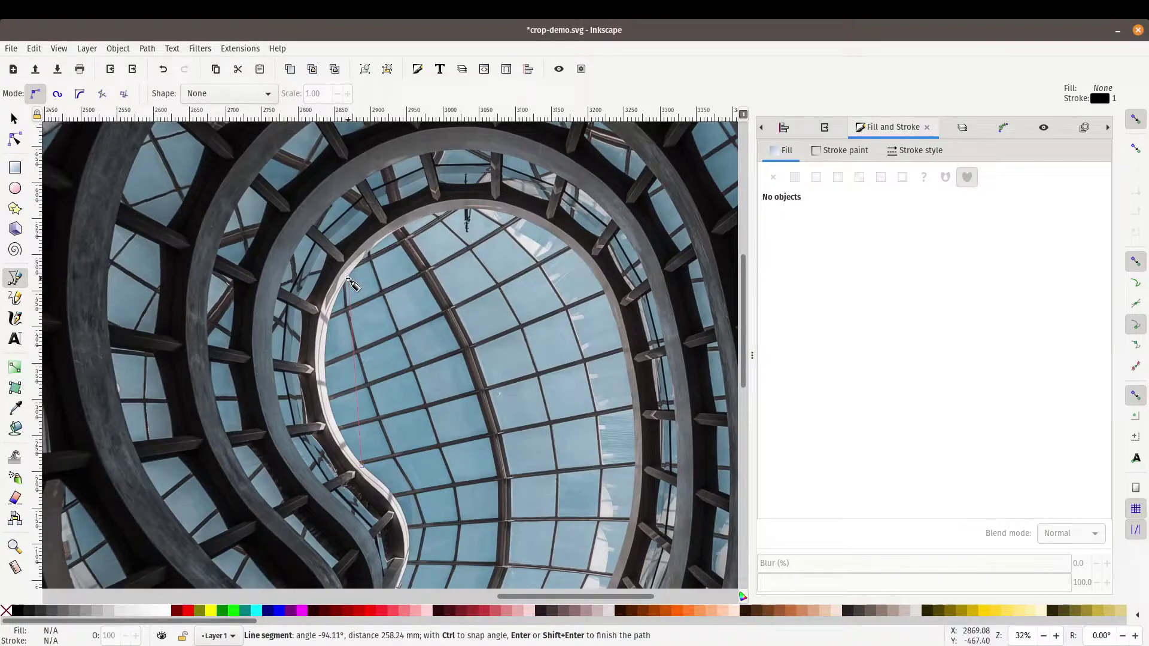
pyautogui.click(347, 279)
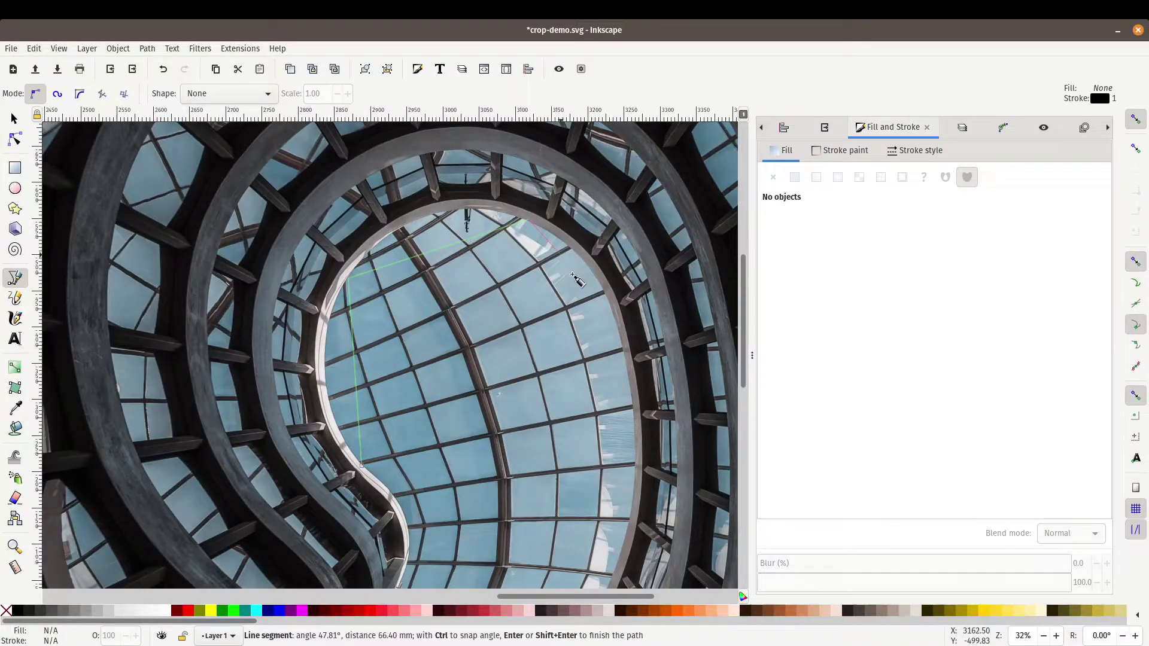
pyautogui.click(636, 419)
pyautogui.scroll(-10, 599, 473)
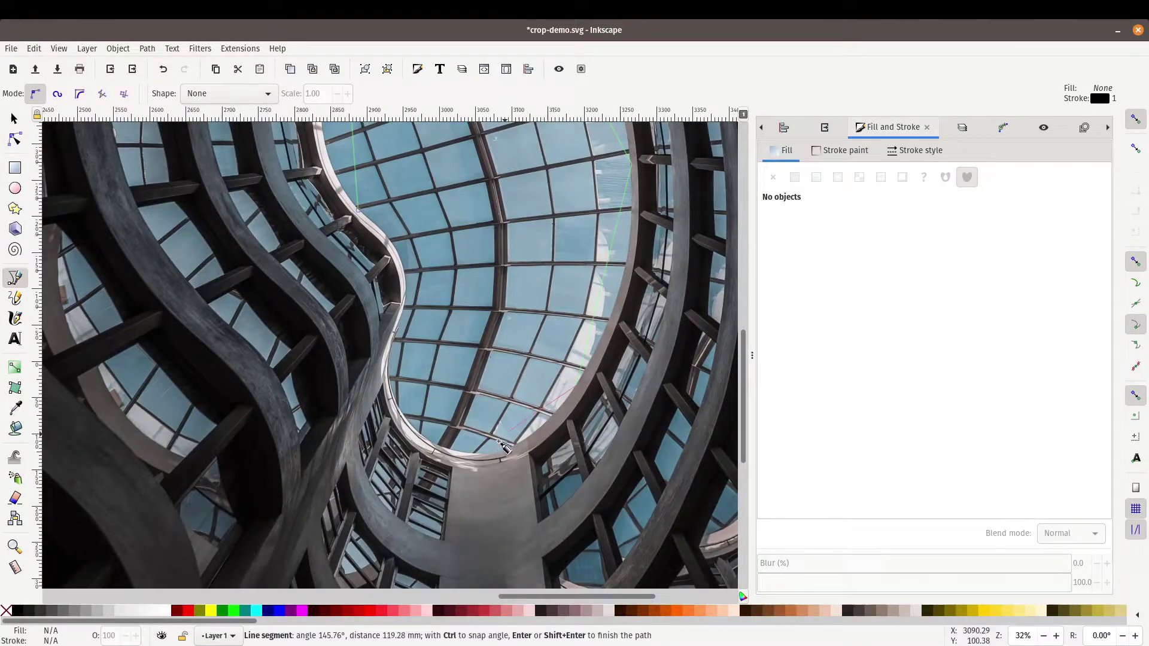
pyautogui.click(489, 456)
pyautogui.click(392, 345)
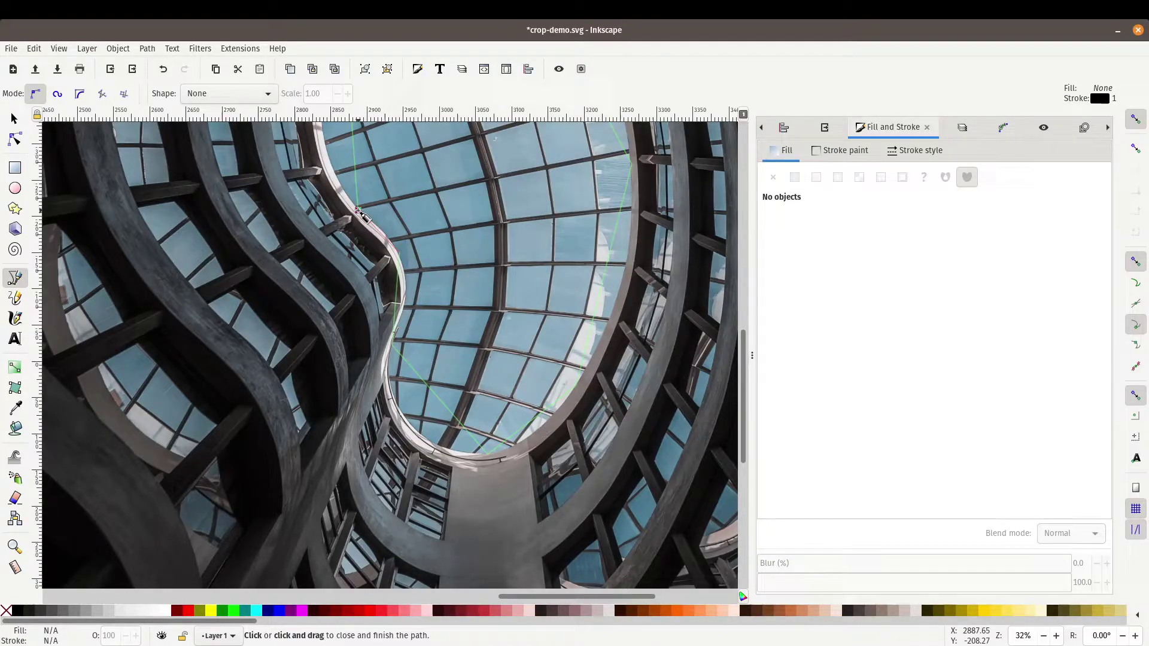
pyautogui.click(358, 211)
pyautogui.scroll(5, 323, 218)
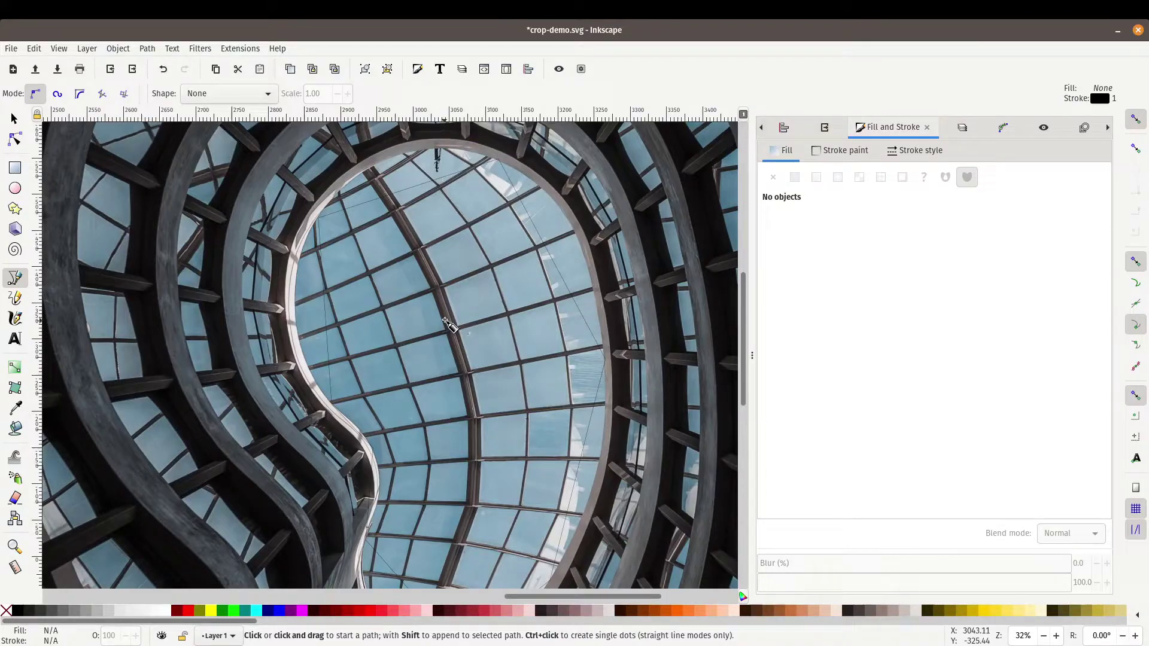
pyautogui.scroll(-3, 446, 323)
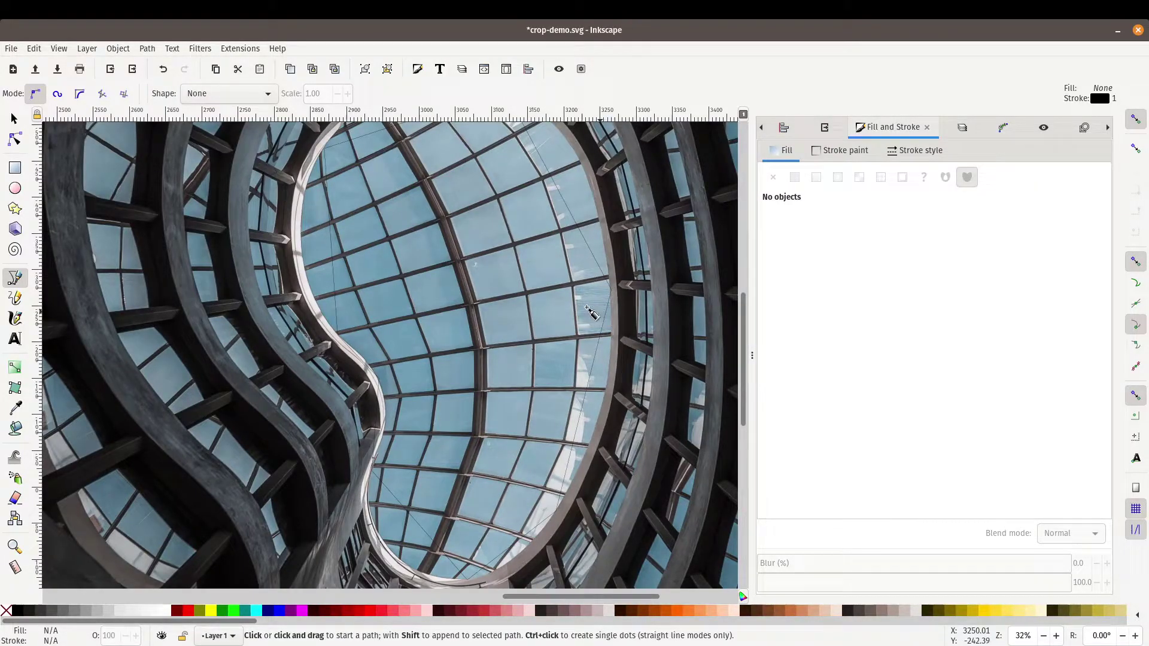
# Step: Give the skylight path a translucent magenta flat fill and a Fuchsia (ff00ffff) stroke
pyautogui.click(14, 118)
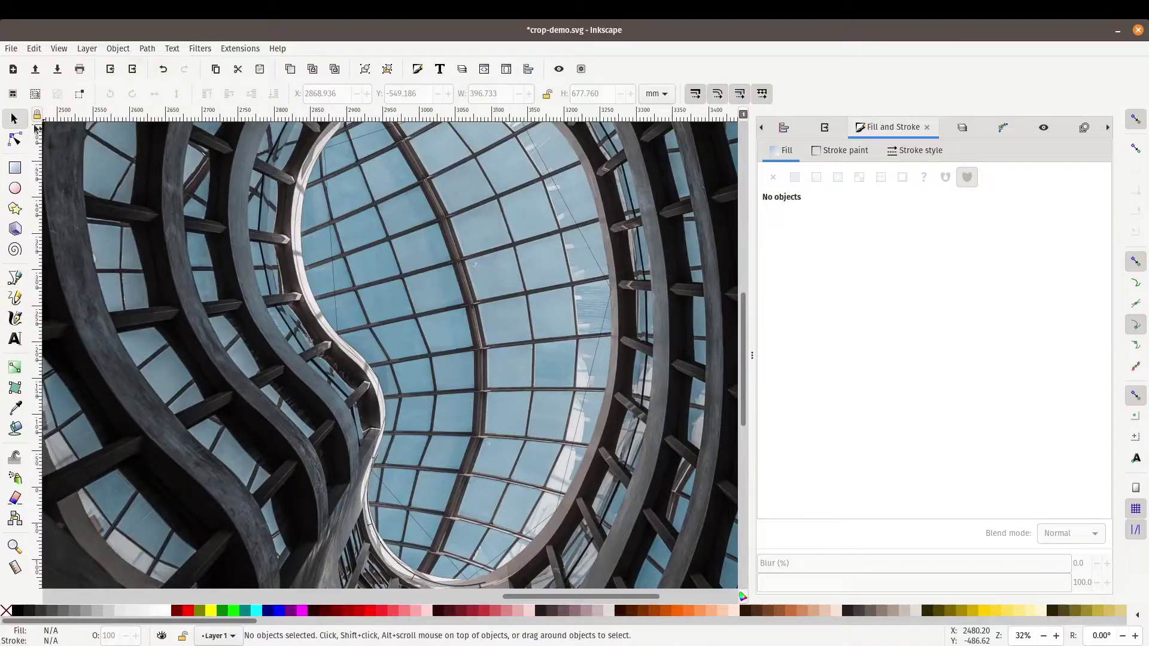
pyautogui.click(331, 242)
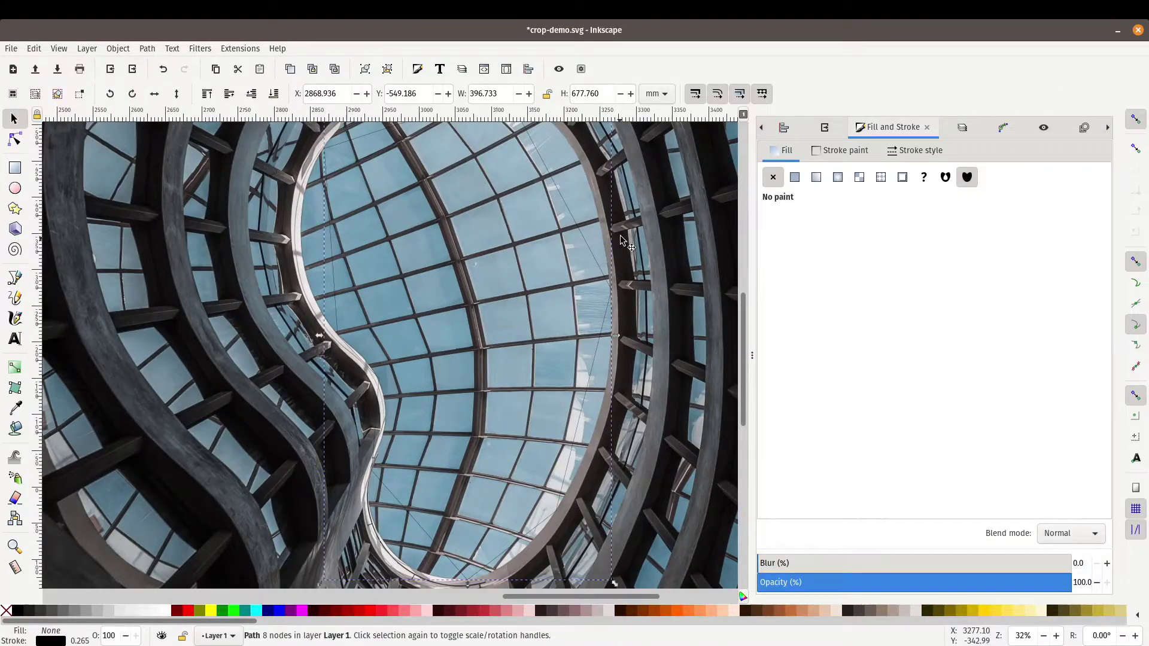
pyautogui.click(794, 177)
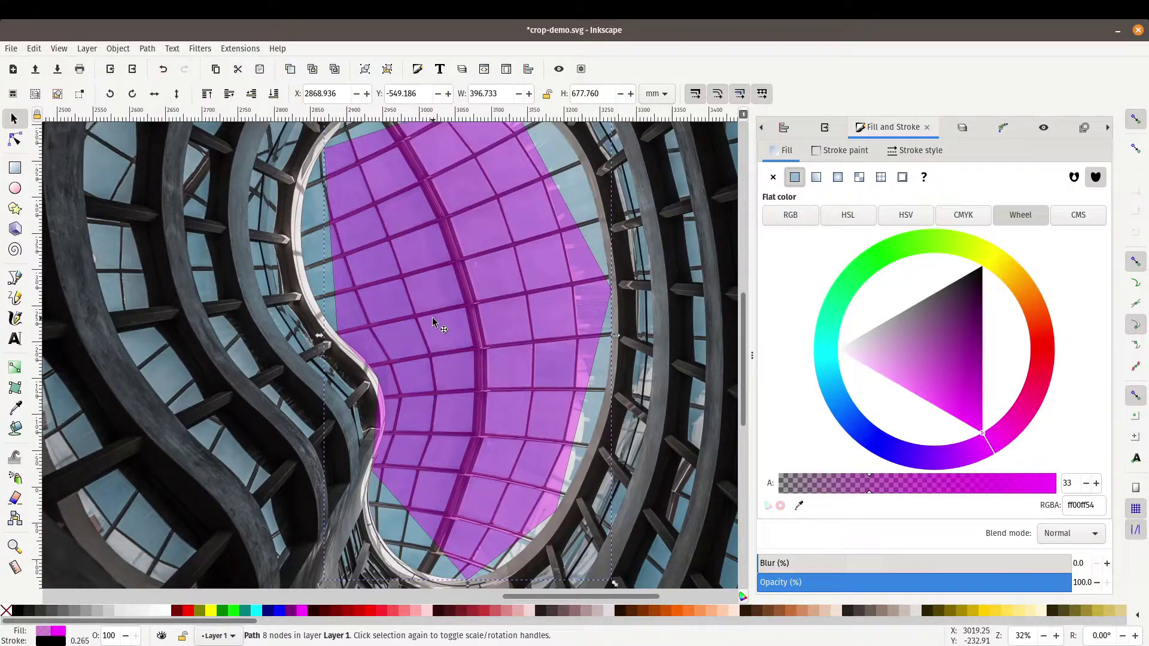
pyautogui.scroll(3, 492, 245)
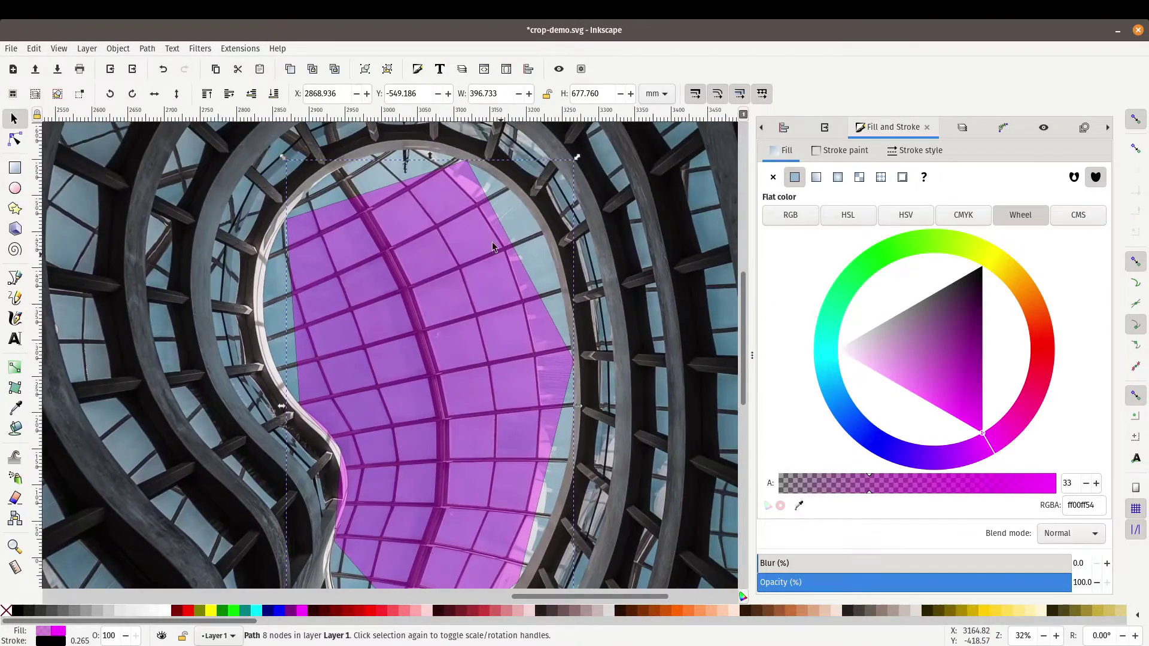
pyautogui.click(834, 150)
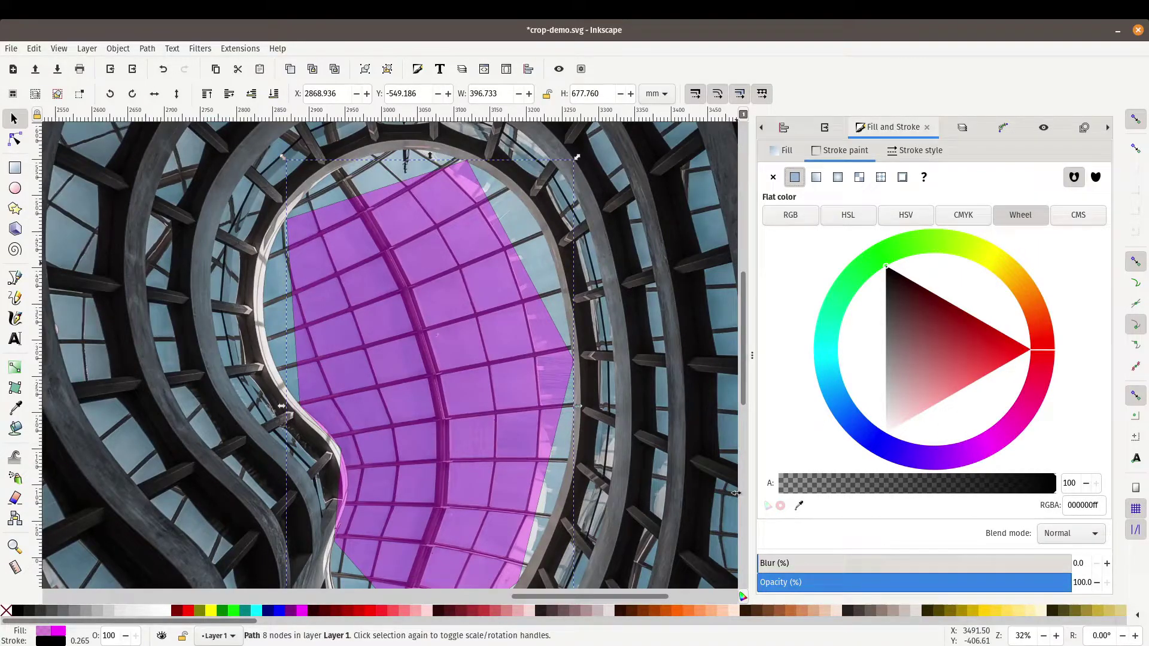
pyautogui.keyDown('shift'); pyautogui.click(304, 615); pyautogui.keyUp('shift')
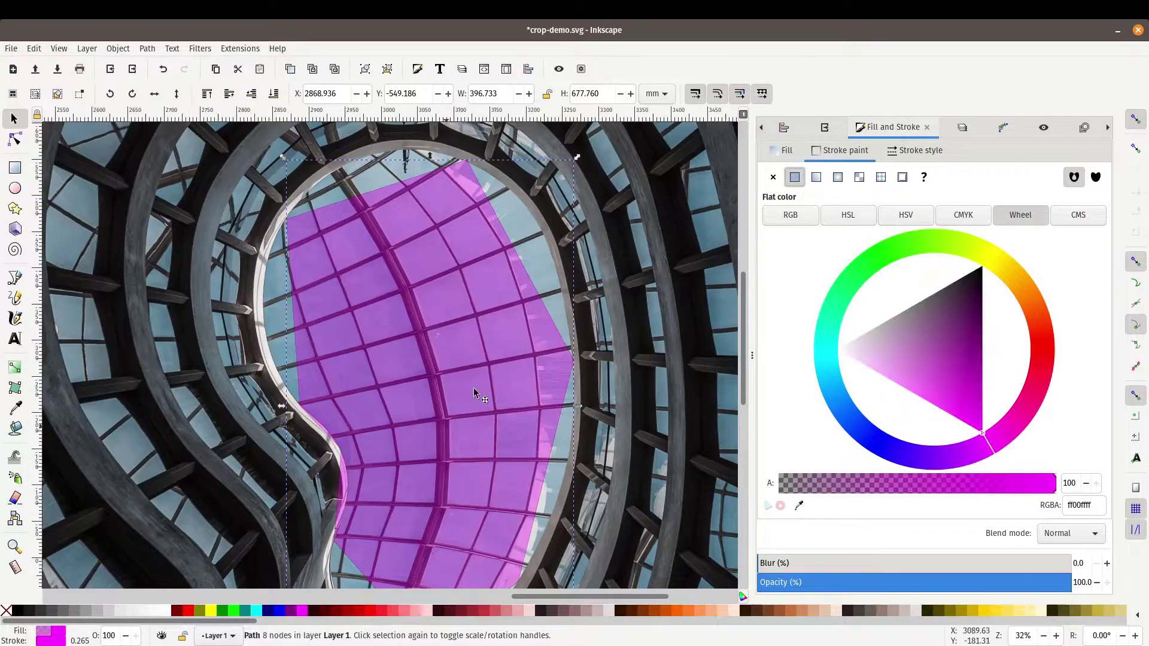
# Step: With the Node tool, curve the top, right and lower-left segments along the skylight rim
pyautogui.click(16, 141)
pyautogui.click(384, 189)
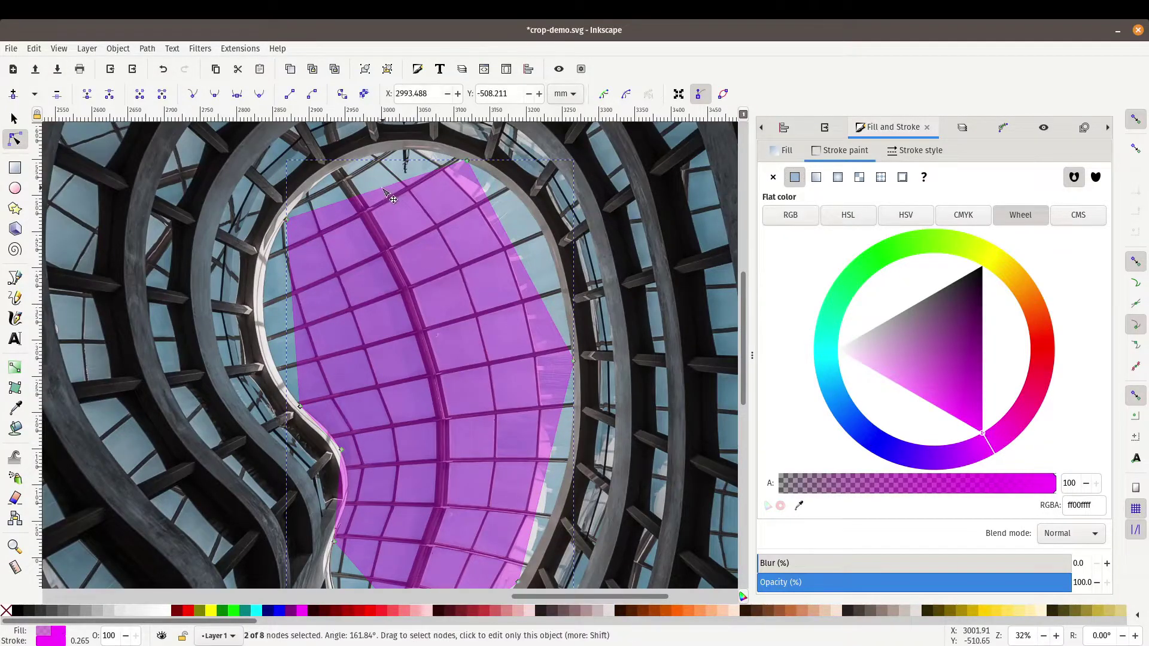
pyautogui.moveTo(381, 189); pyautogui.dragTo(363, 159)
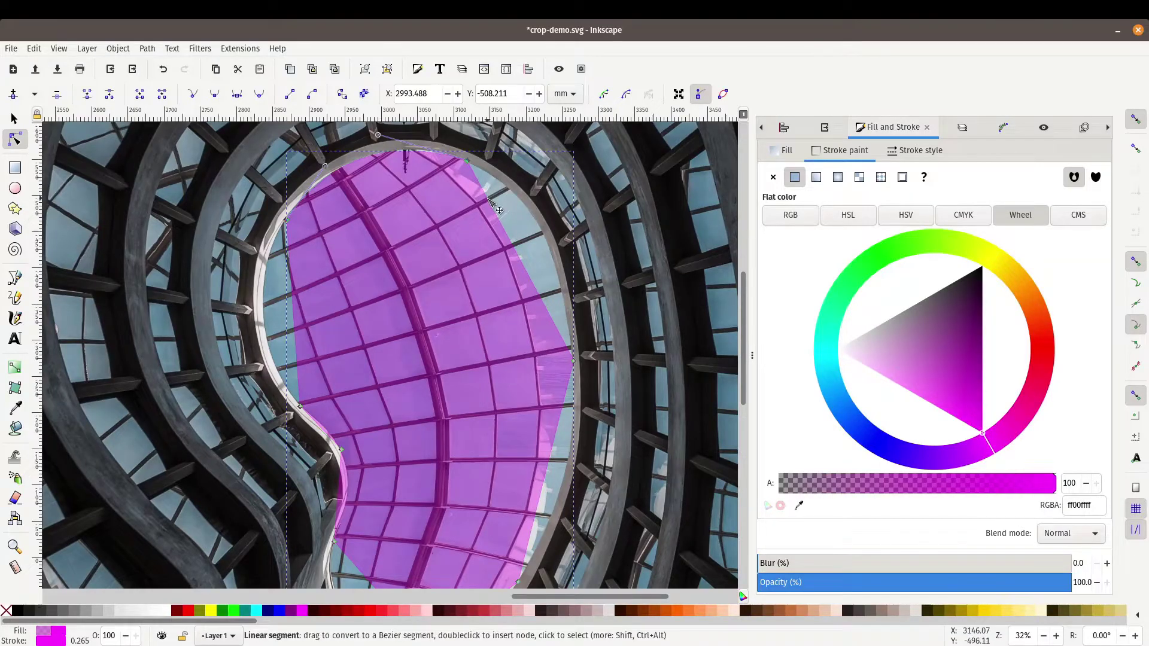
pyautogui.moveTo(490, 202); pyautogui.dragTo(574, 205)
pyautogui.moveTo(541, 297); pyautogui.dragTo(562, 322)
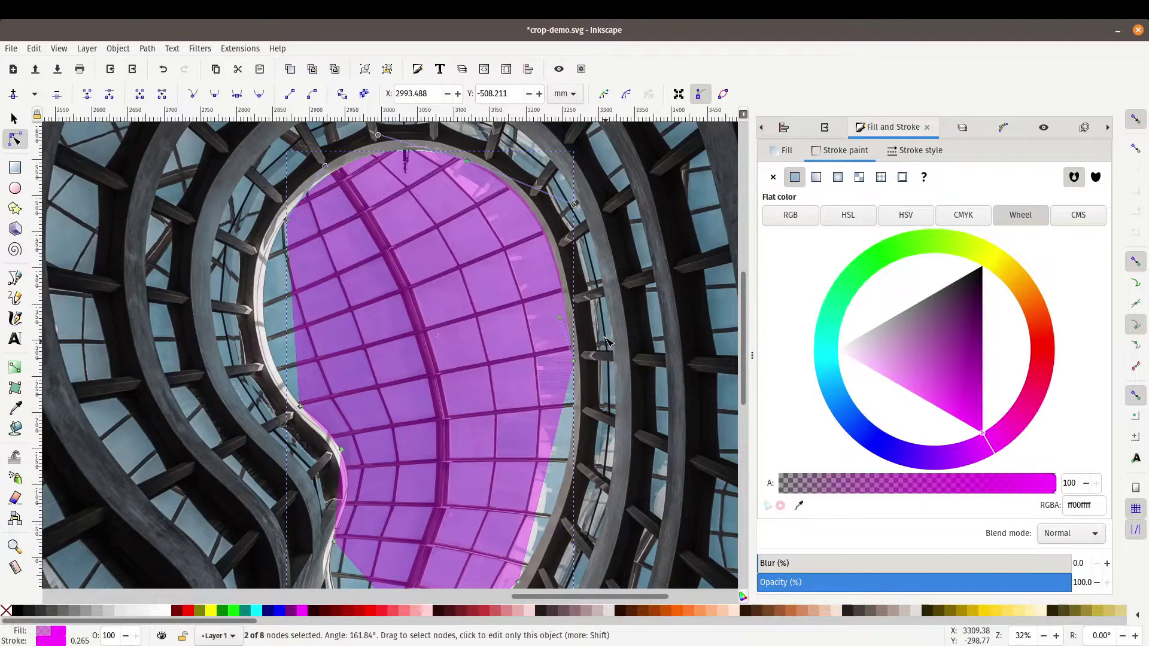
pyautogui.scroll(-4, 562, 320)
pyautogui.hscroll(1, 562, 320)
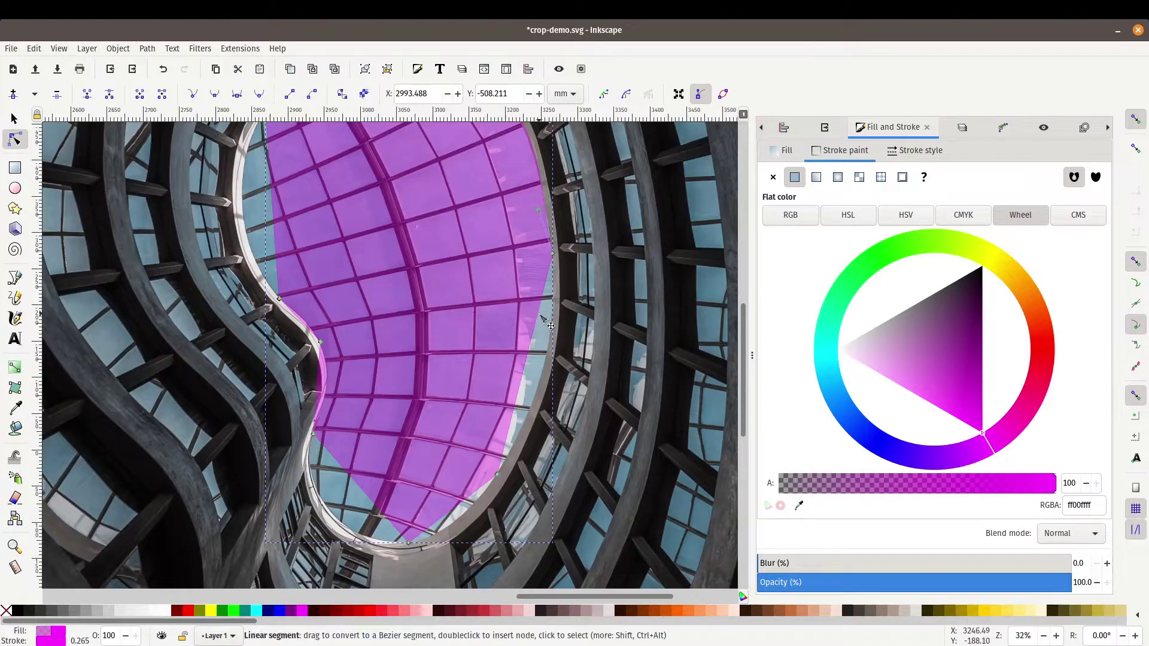
pyautogui.moveTo(540, 314); pyautogui.dragTo(546, 367)
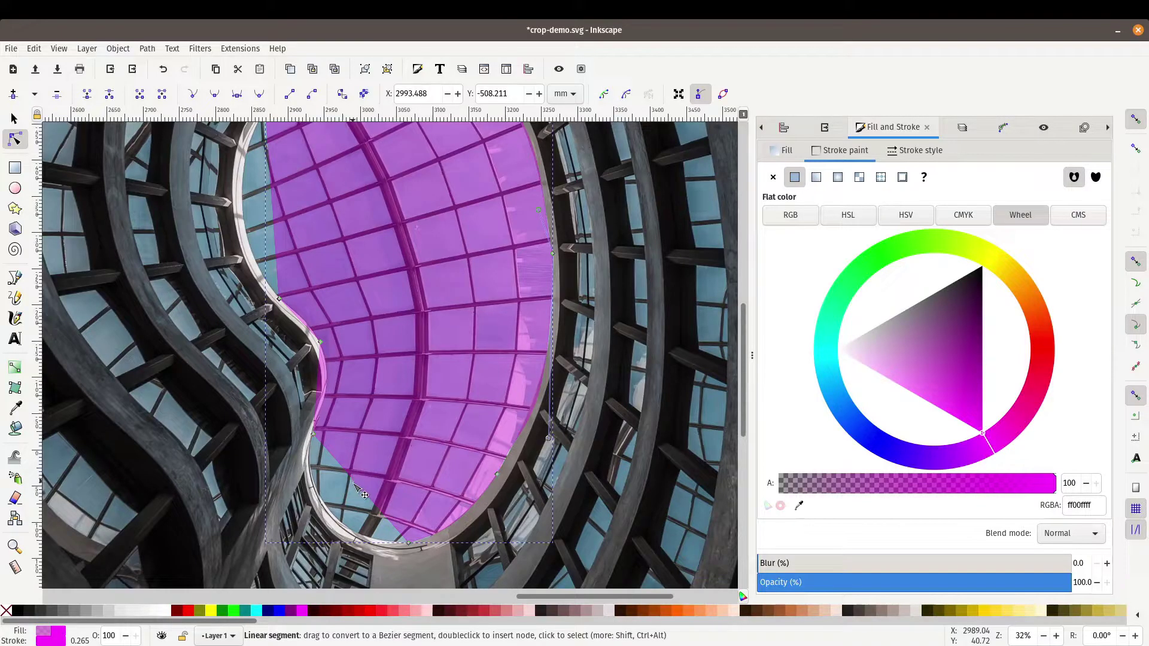
pyautogui.moveTo(362, 493); pyautogui.dragTo(340, 524)
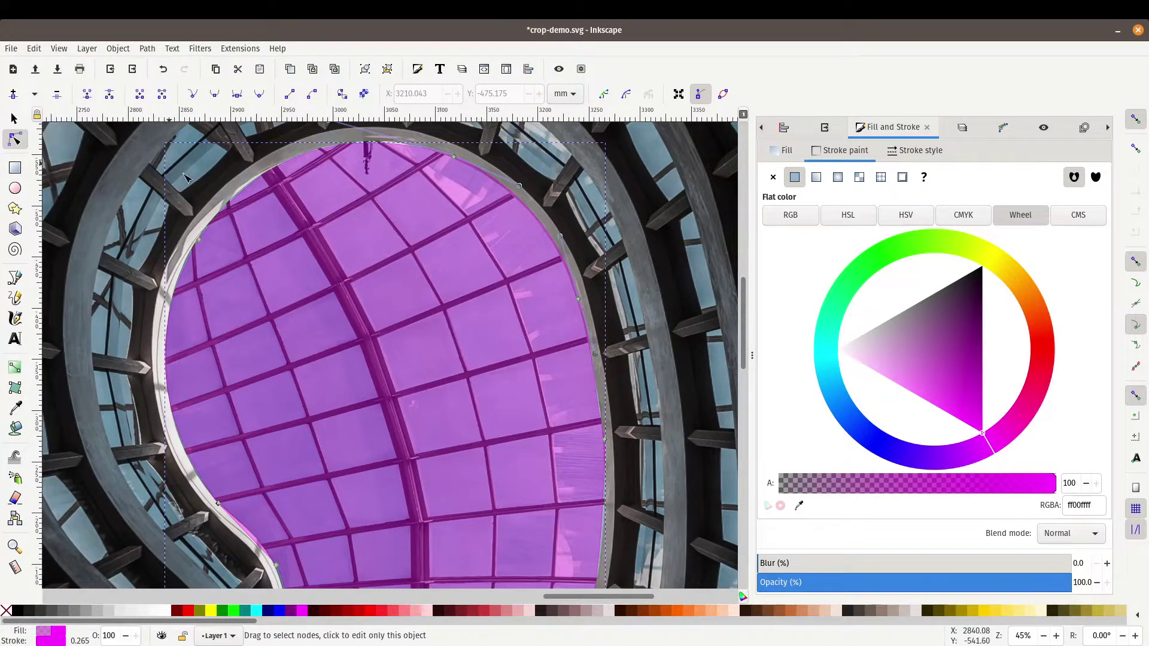
# Step: Add and nudge a node on the top-left curve, delete nodes, and undo the right-edge deletion
pyautogui.doubleClick(260, 178)
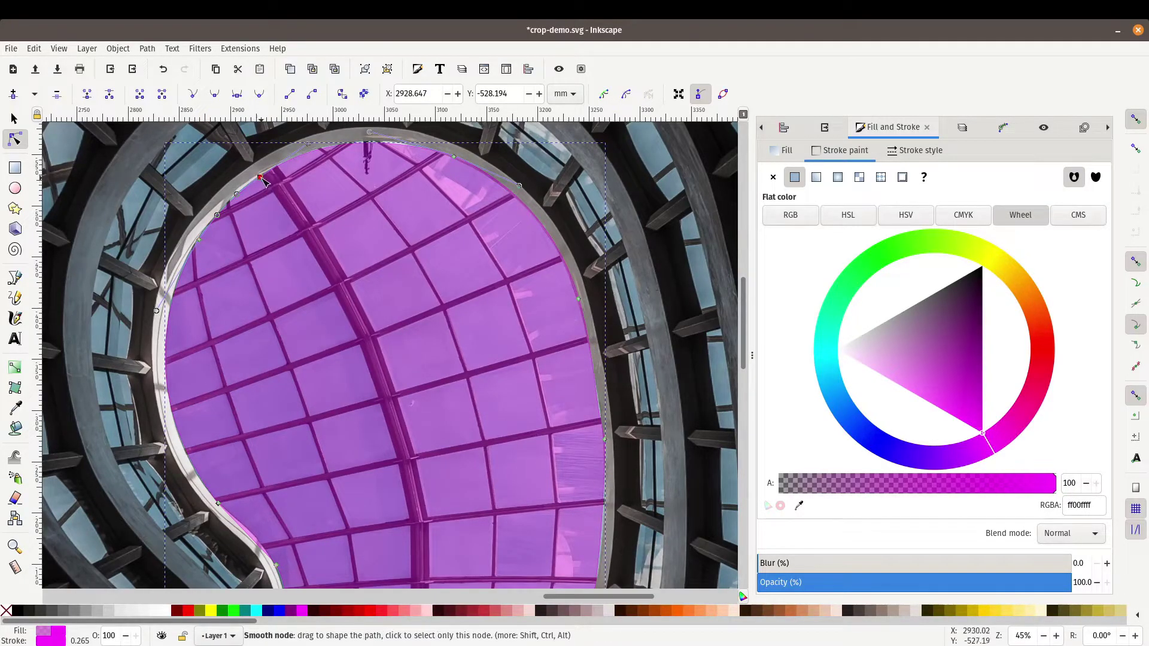
pyautogui.moveTo(261, 178); pyautogui.dragTo(259, 178)
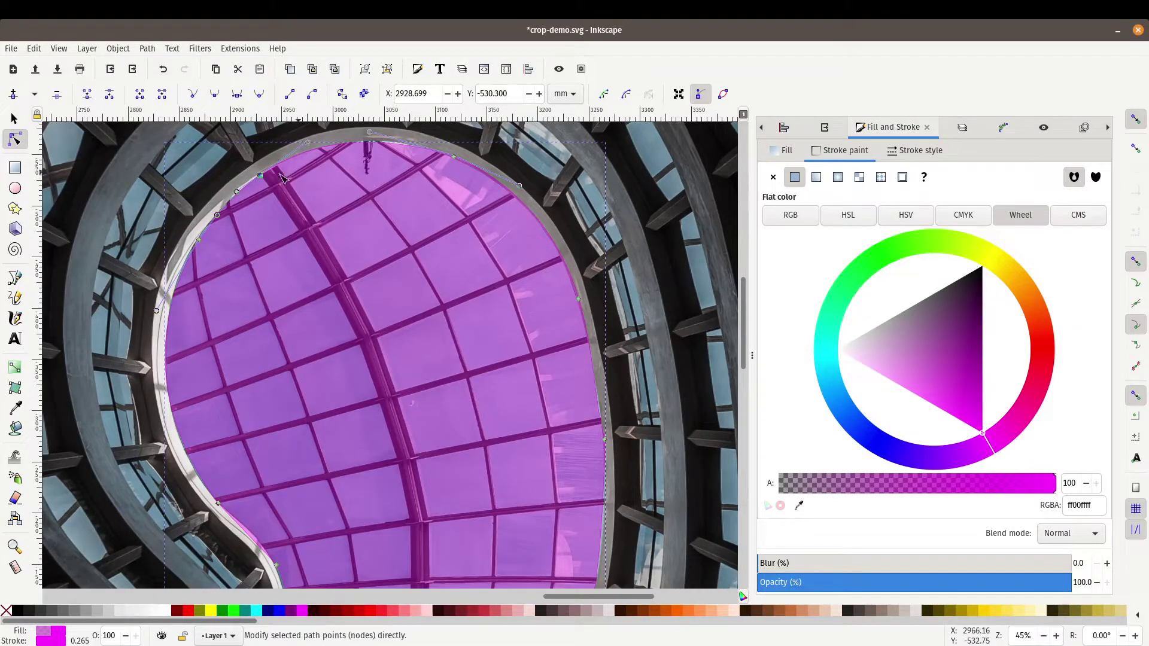
pyautogui.click(57, 98)
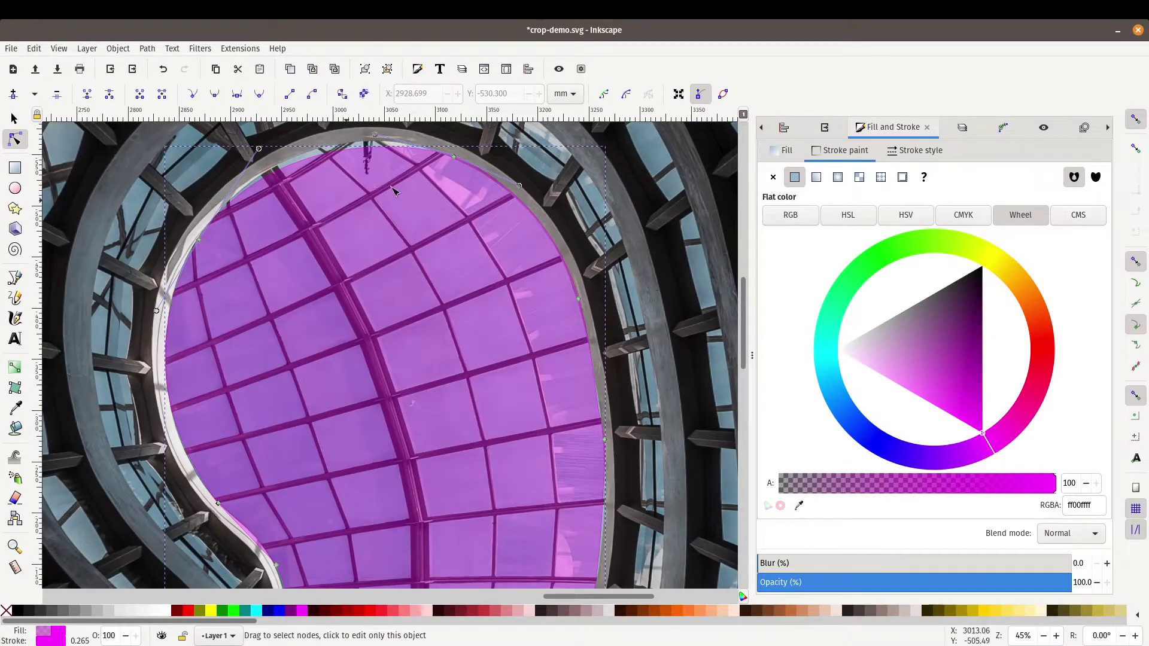
pyautogui.click(579, 298)
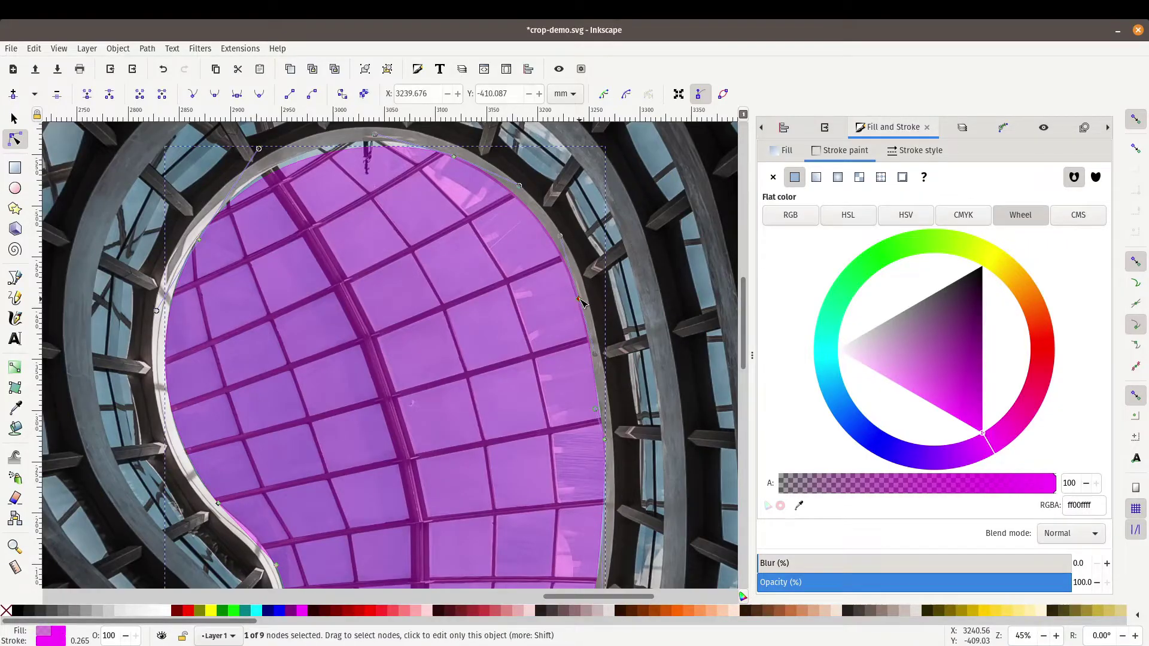
pyautogui.click(58, 96)
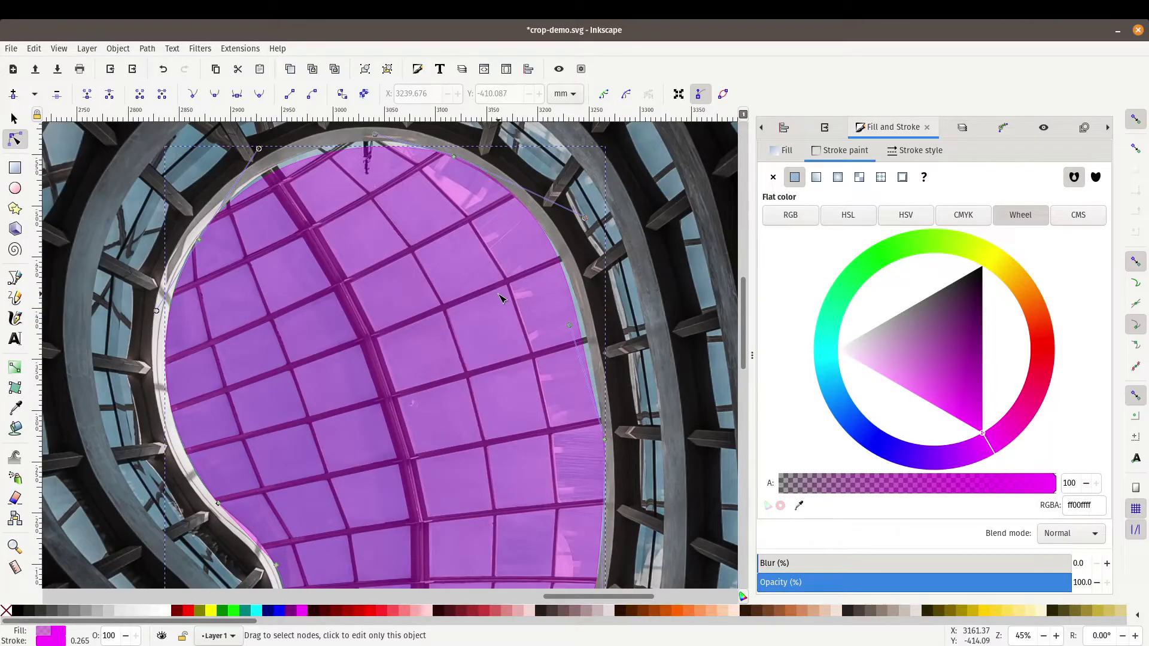
pyautogui.hotkey('ctrl', 'z')
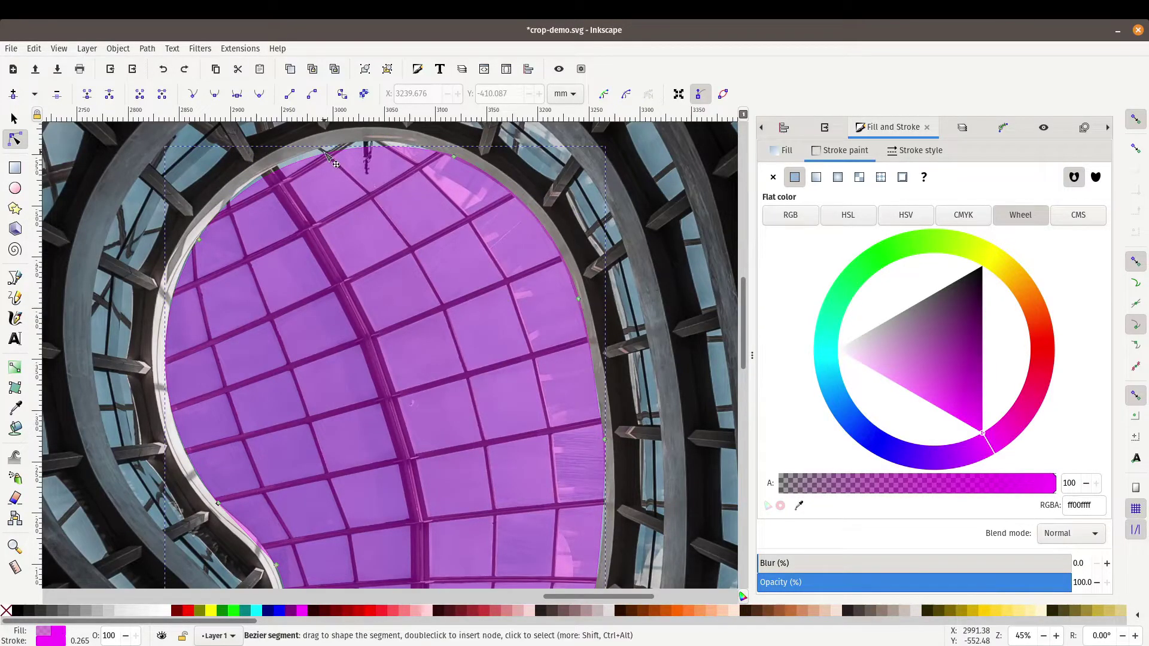
pyautogui.click(327, 147)
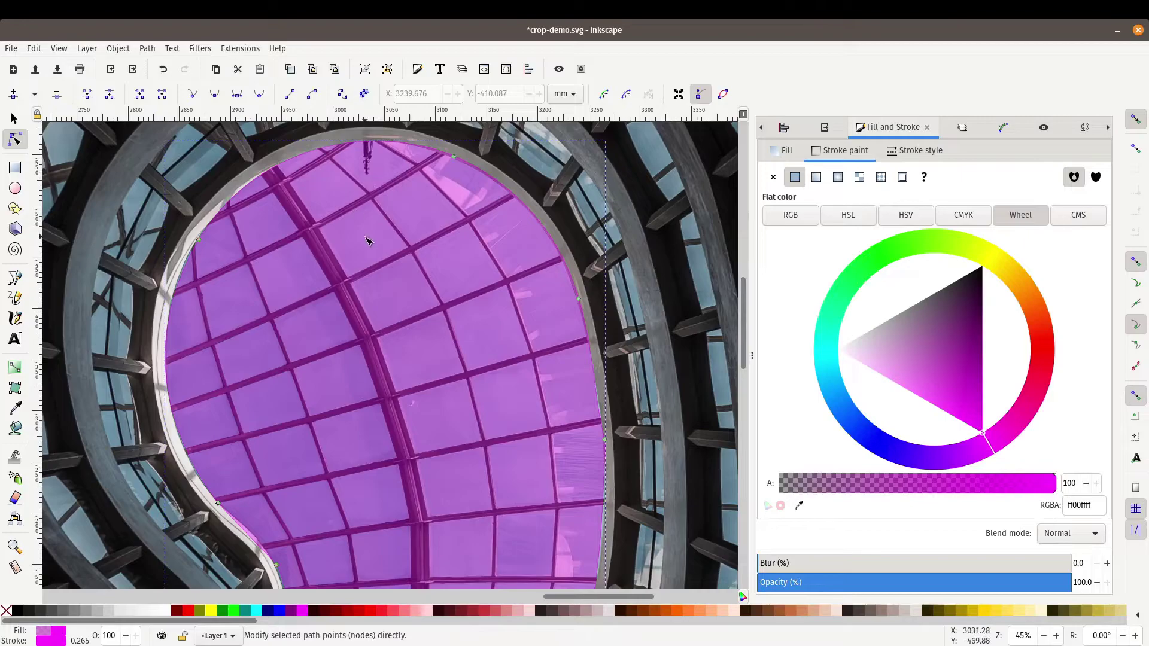
# Step: Select the bean path together with the photo and clip the photo to the bean shape
pyautogui.scroll(-4, 388, 262)
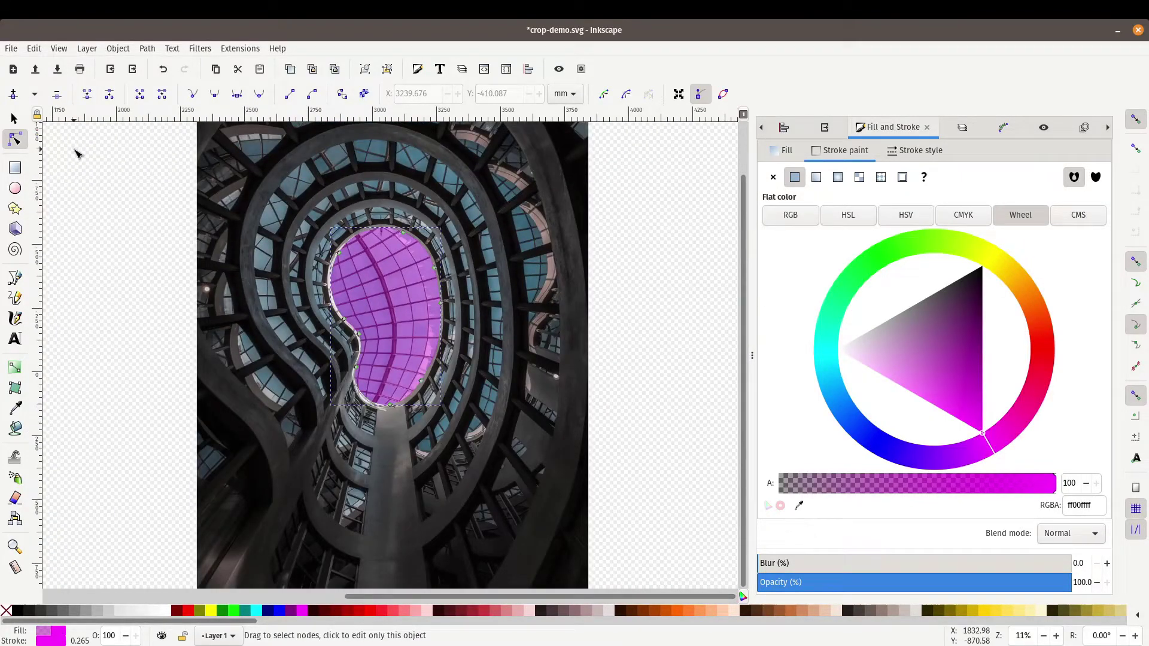
pyautogui.click(14, 119)
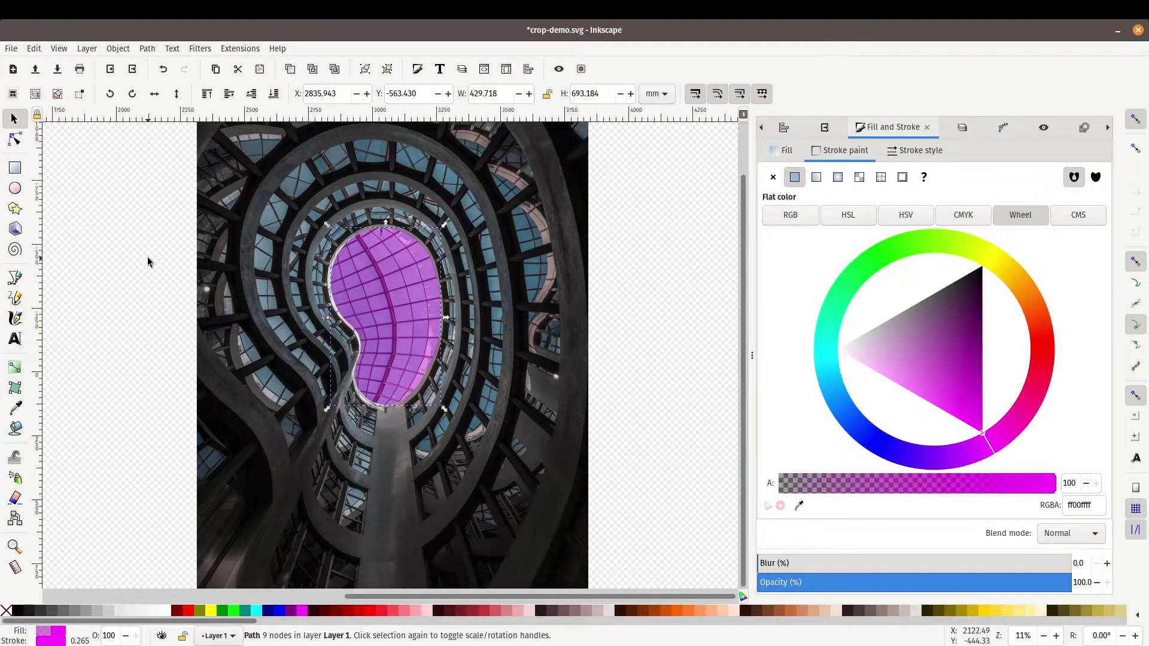
pyautogui.moveTo(148, 261); pyautogui.dragTo(174, 275)
pyautogui.keyDown('shift'); pyautogui.click(287, 236); pyautogui.keyUp('shift')
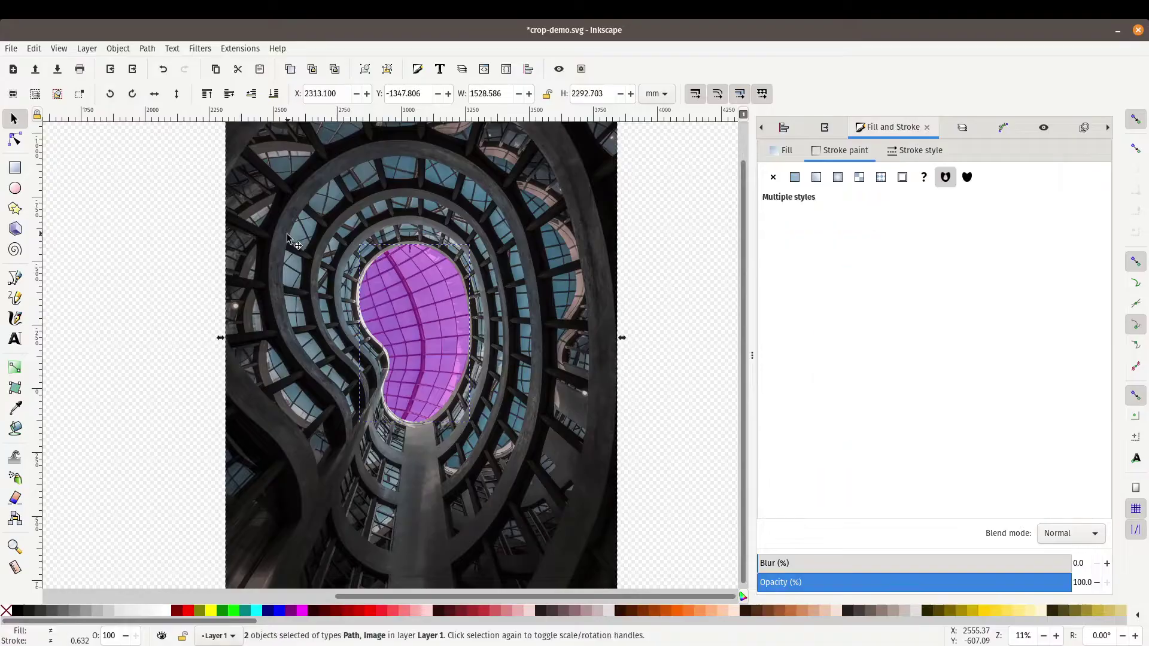
pyautogui.click(118, 48)
pyautogui.moveTo(200, 198)
pyautogui.click(332, 200)
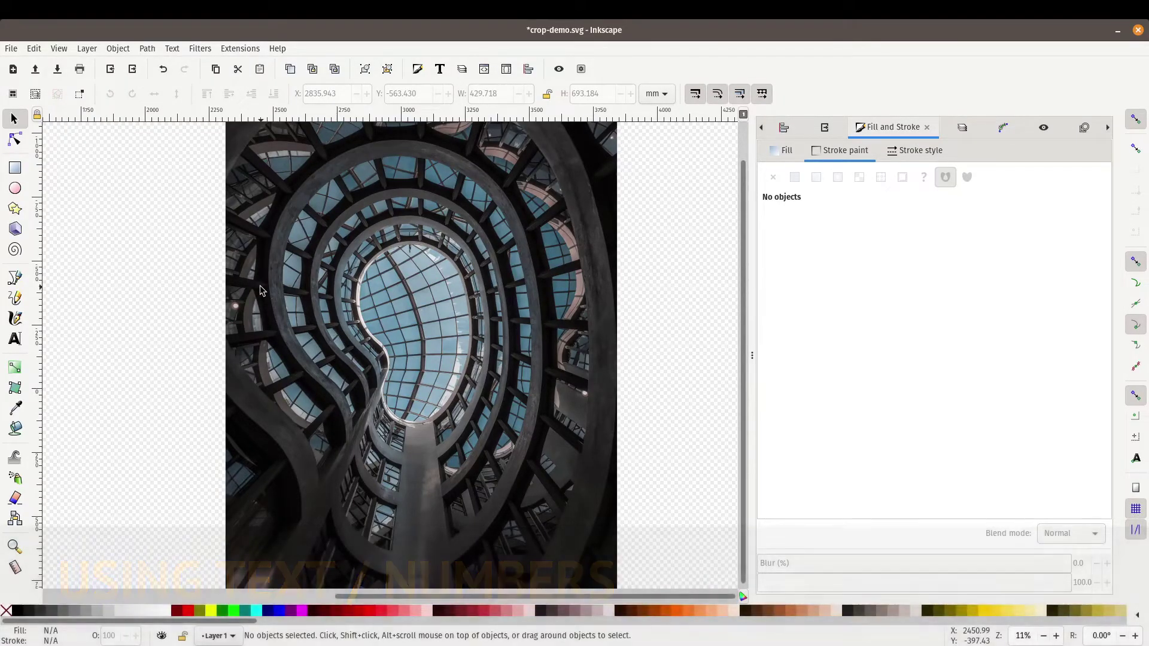
# Step: Add the TODAY text and open Text and Font with Ctrl+Shift+T
pyautogui.press('t')
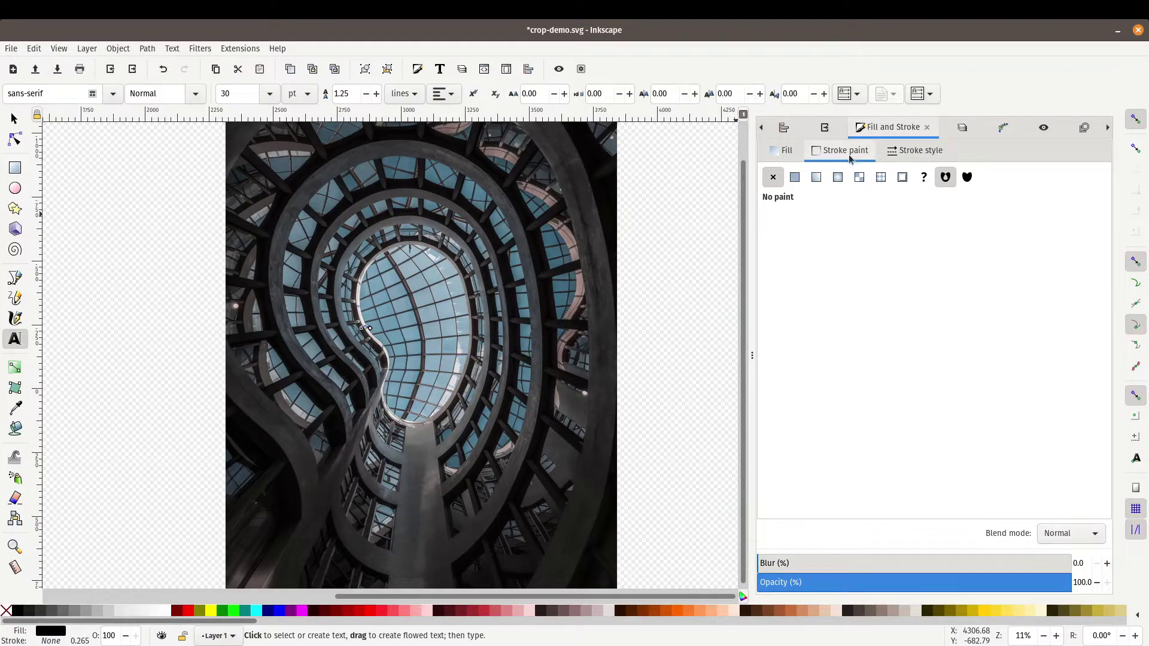
pyautogui.hotkey('ctrl', 'shift', 't')
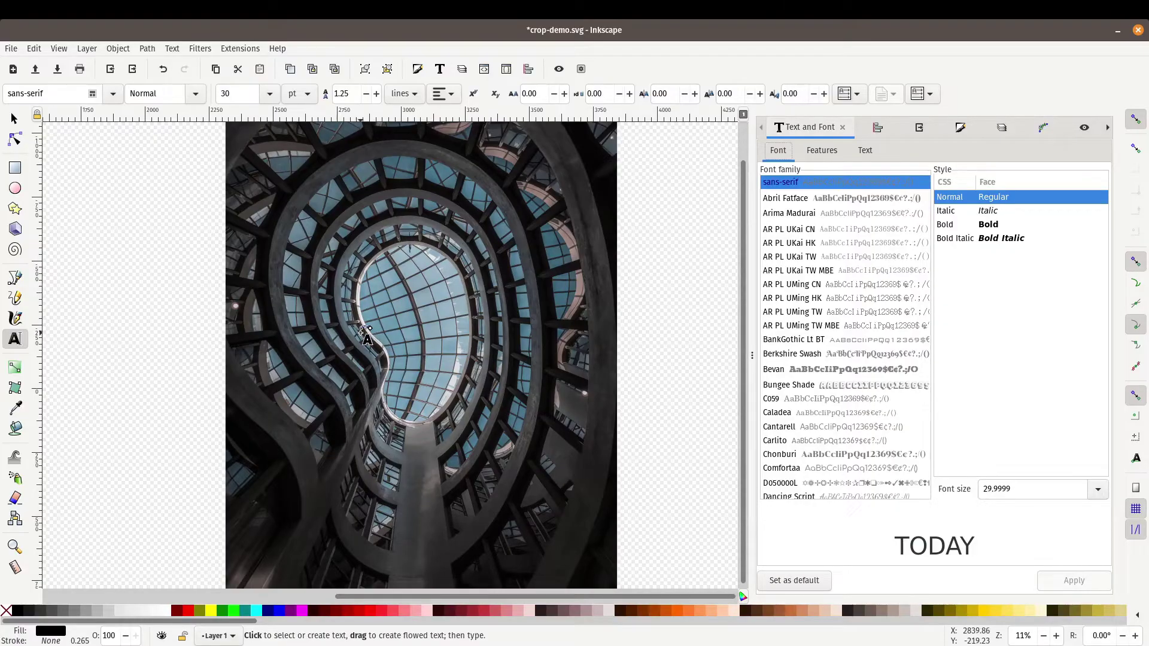
# Step: Check TODAY's text content and preview it in the Bevan font
pyautogui.scroll(6, 362, 332)
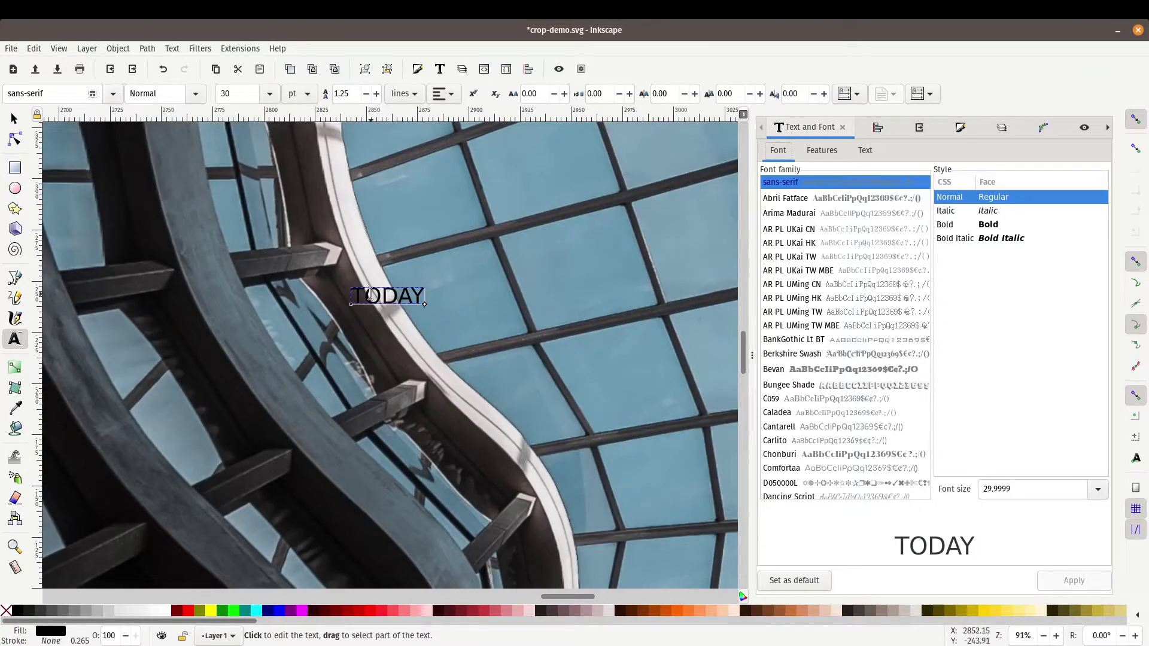
pyautogui.click(865, 150)
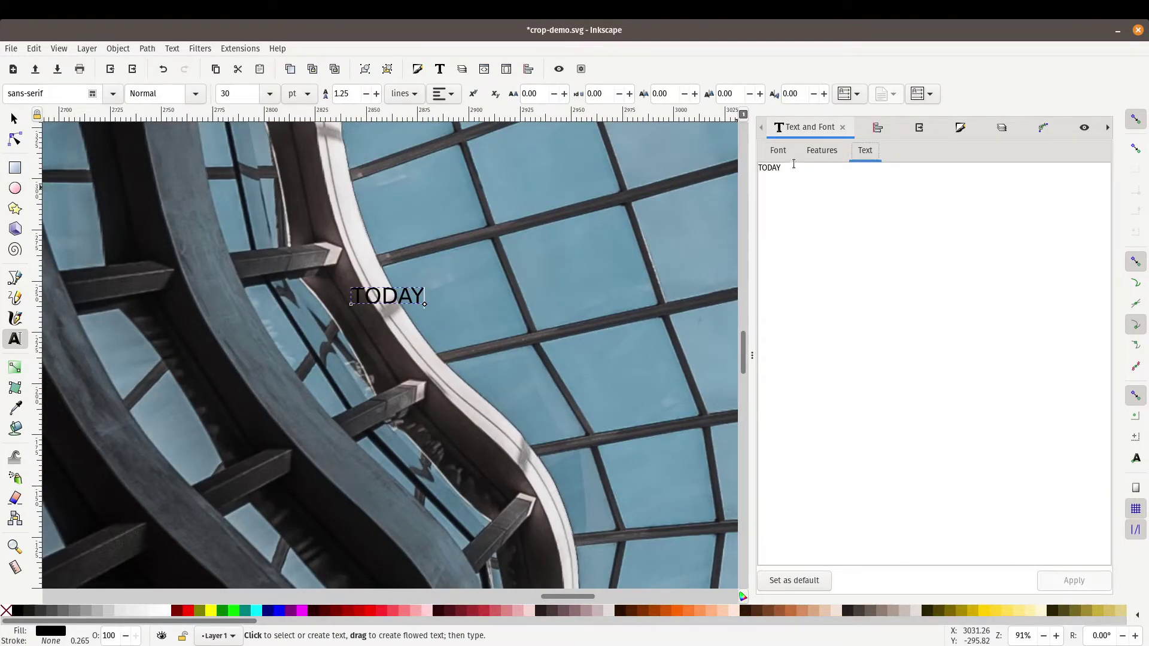
pyautogui.click(781, 151)
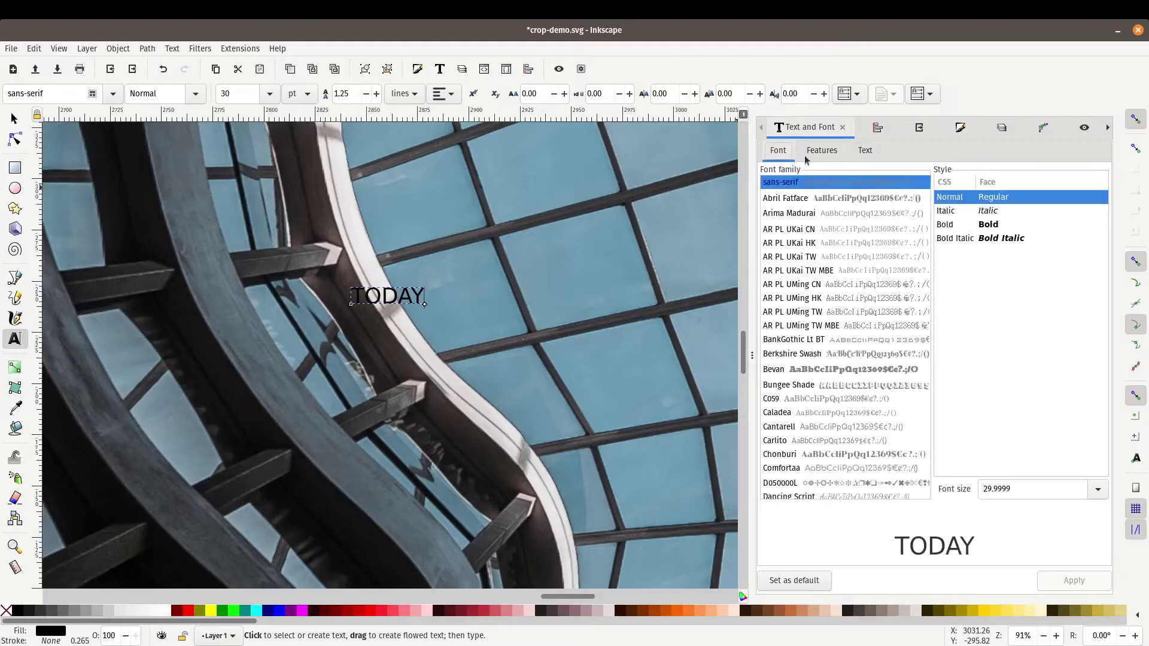
pyautogui.click(830, 373)
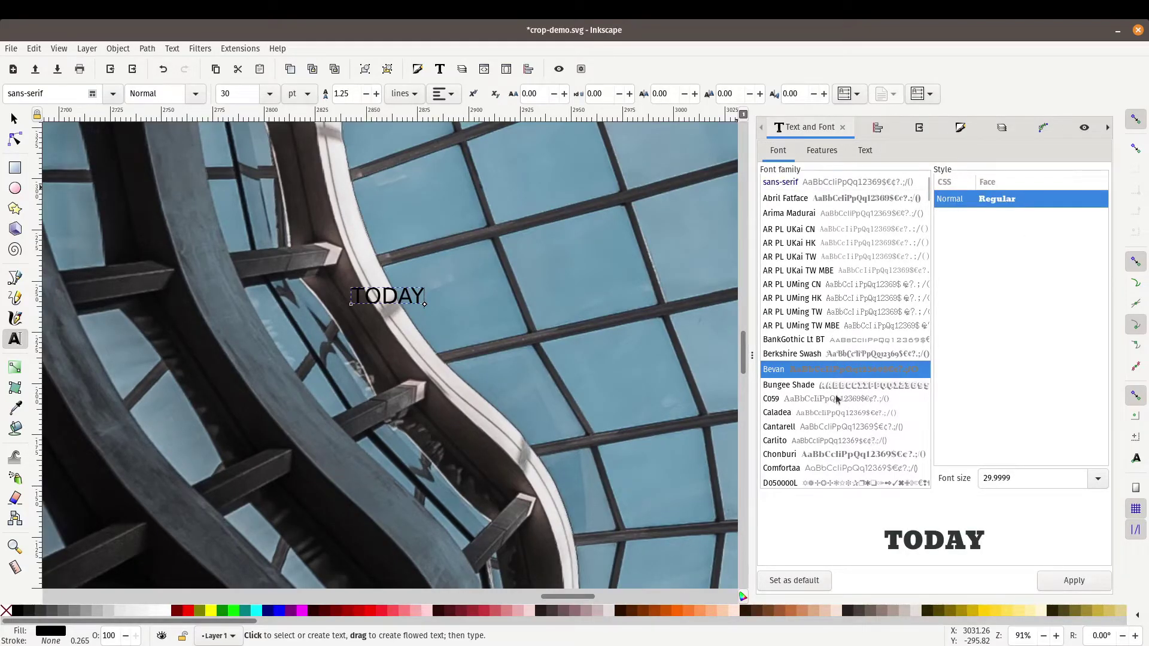
pyautogui.scroll(-5, 841, 415)
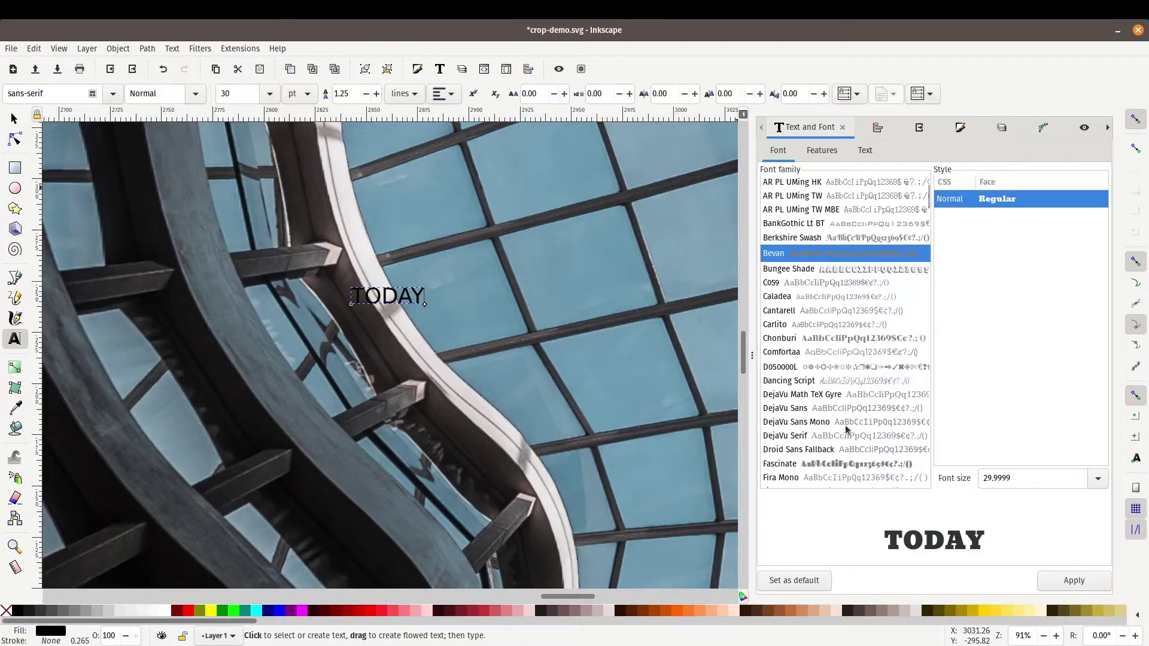
pyautogui.scroll(-10, 845, 429)
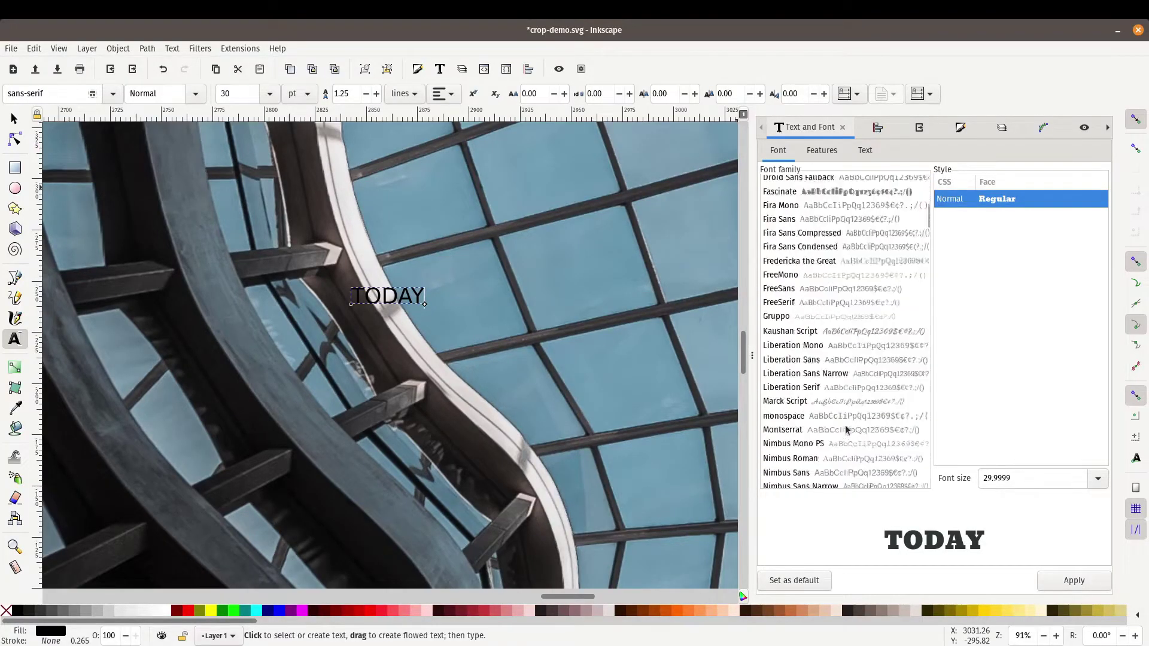
pyautogui.scroll(-10, 846, 428)
# Step: Search the font list for 'op' and apply Open Sans Ultra-Bold to TODAY
pyautogui.click(851, 445)
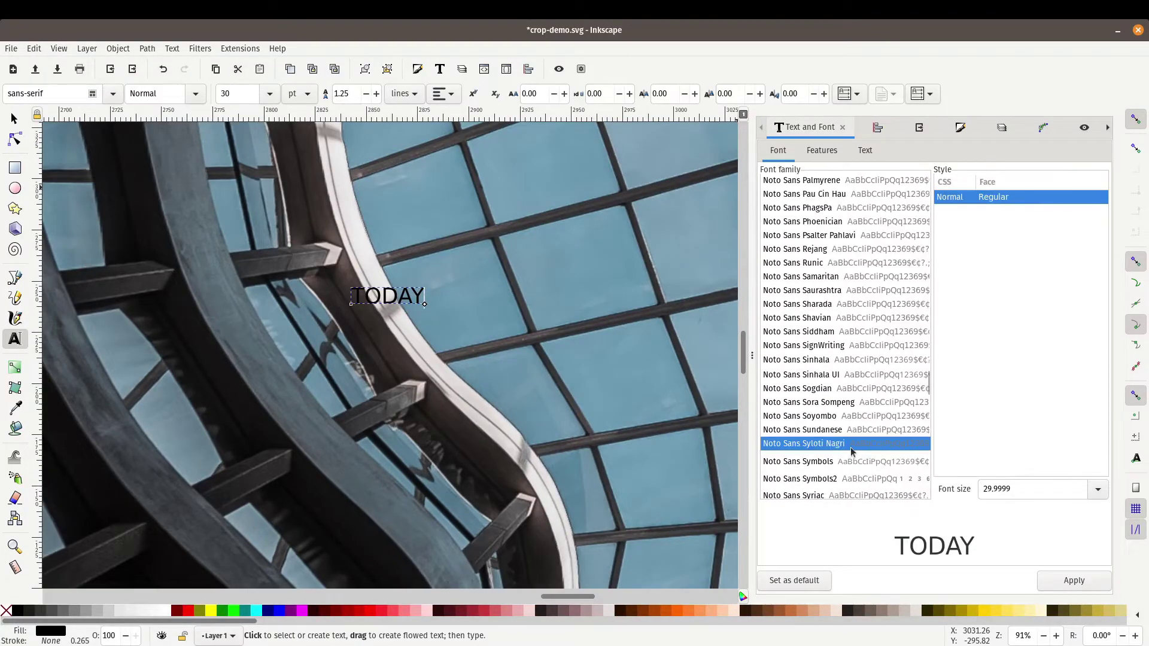
pyautogui.write('open')
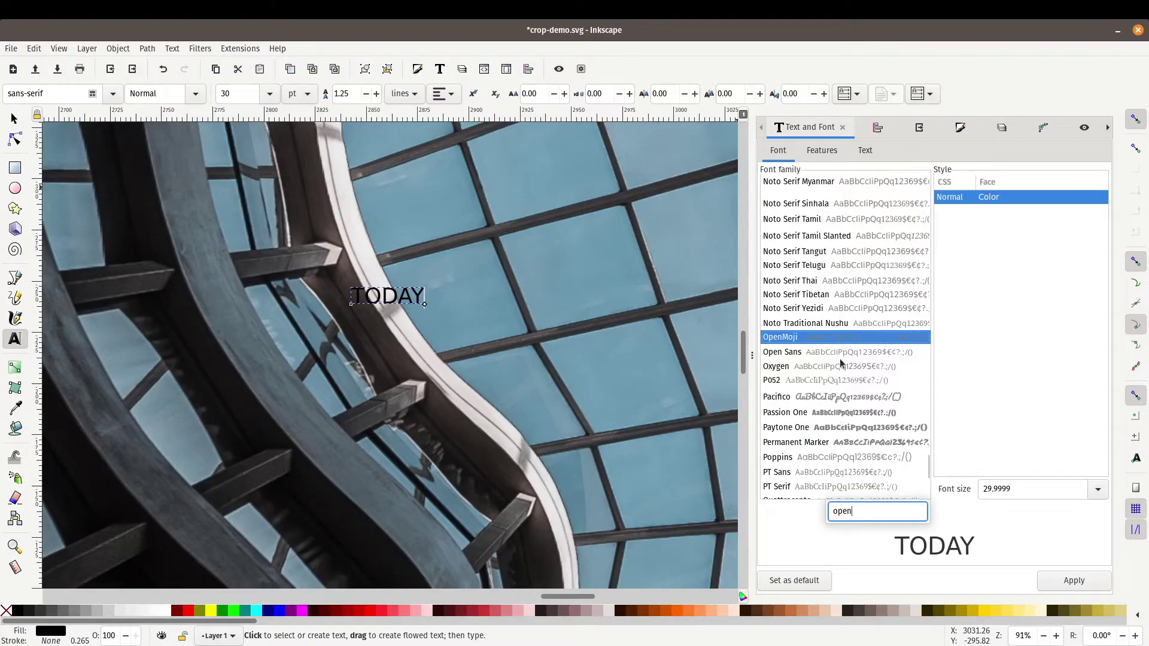
pyautogui.click(842, 353)
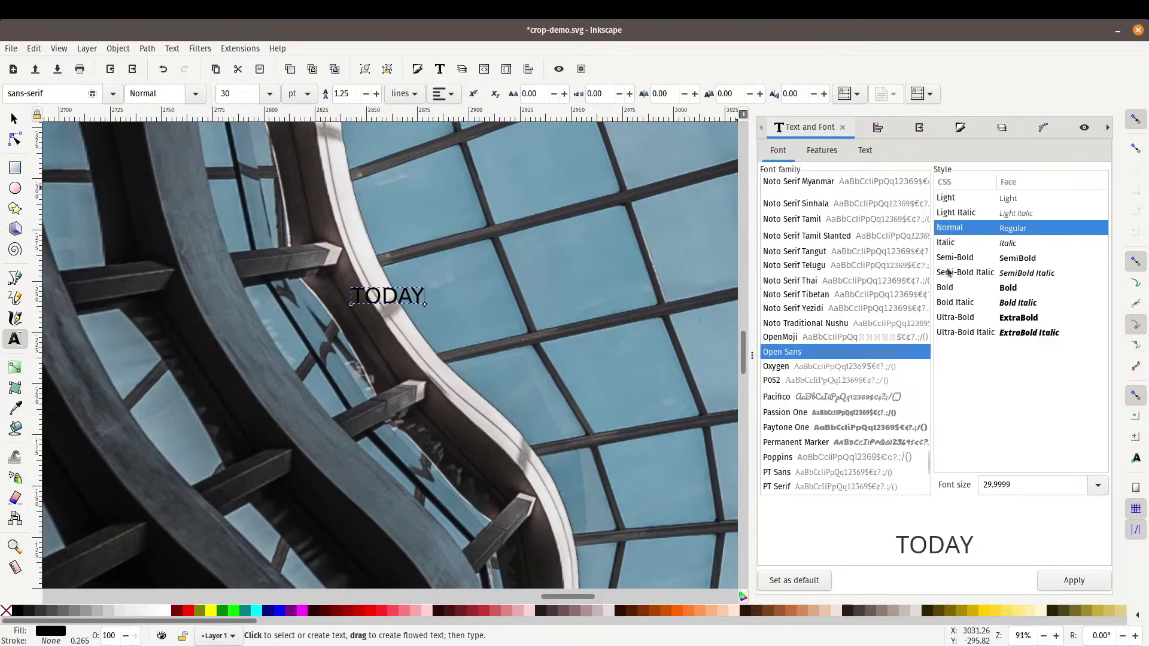
pyautogui.click(956, 318)
pyautogui.click(1073, 581)
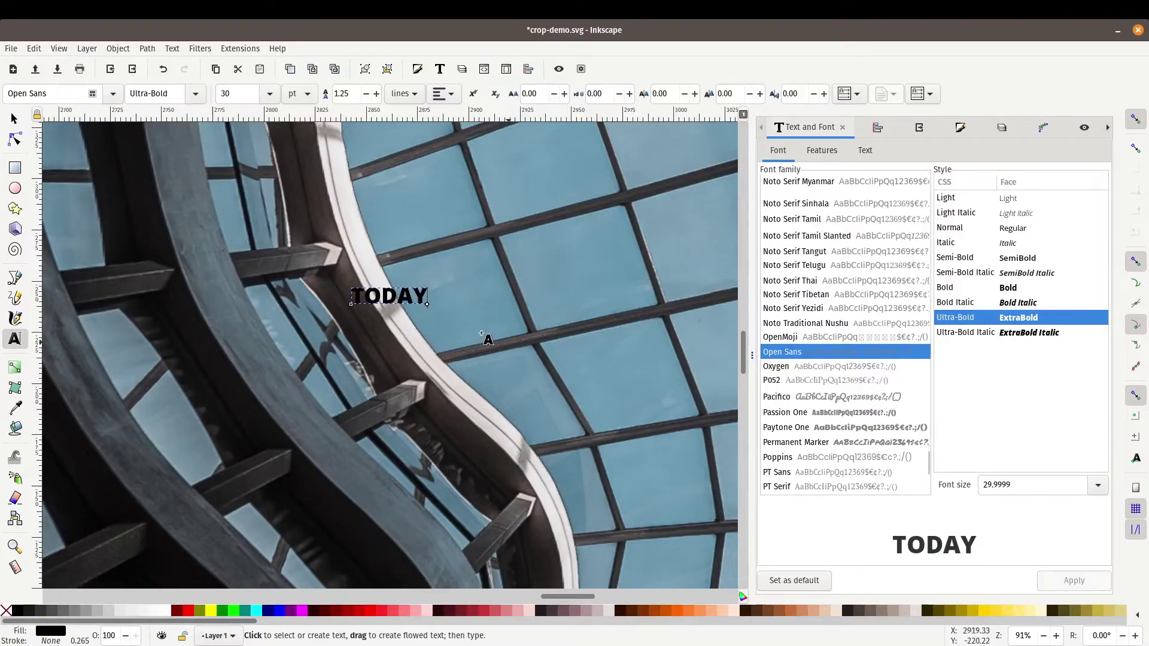
pyautogui.click(15, 118)
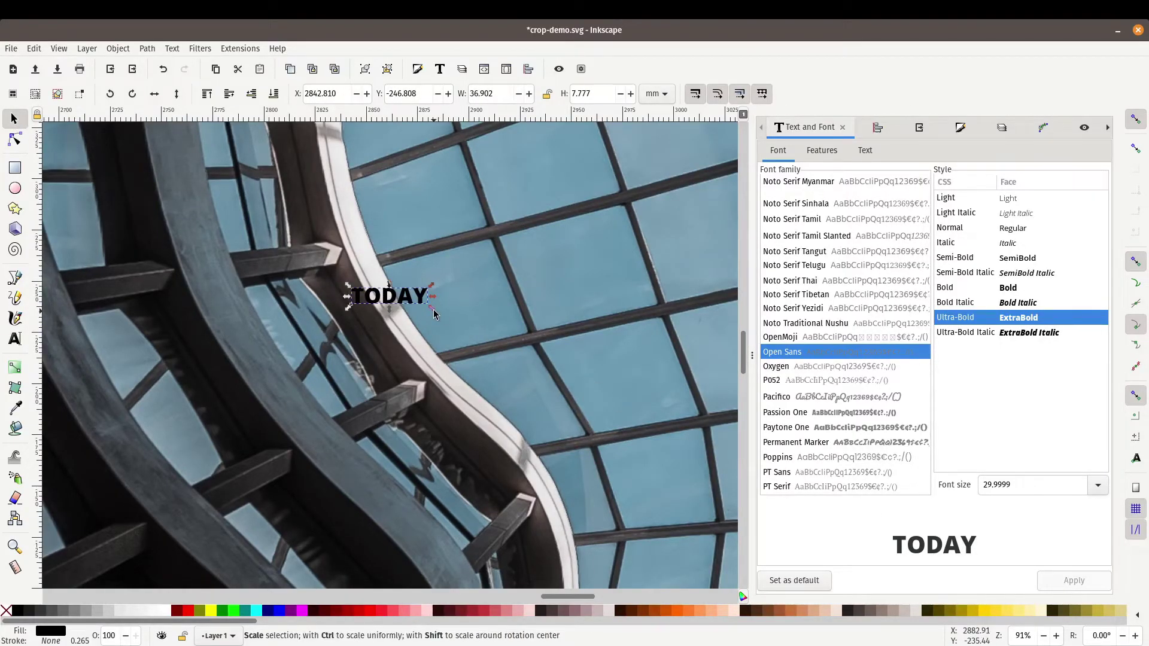
# Step: Lock the width/height ratio and scale TODAY up proportionally to span the photo
pyautogui.click(547, 94)
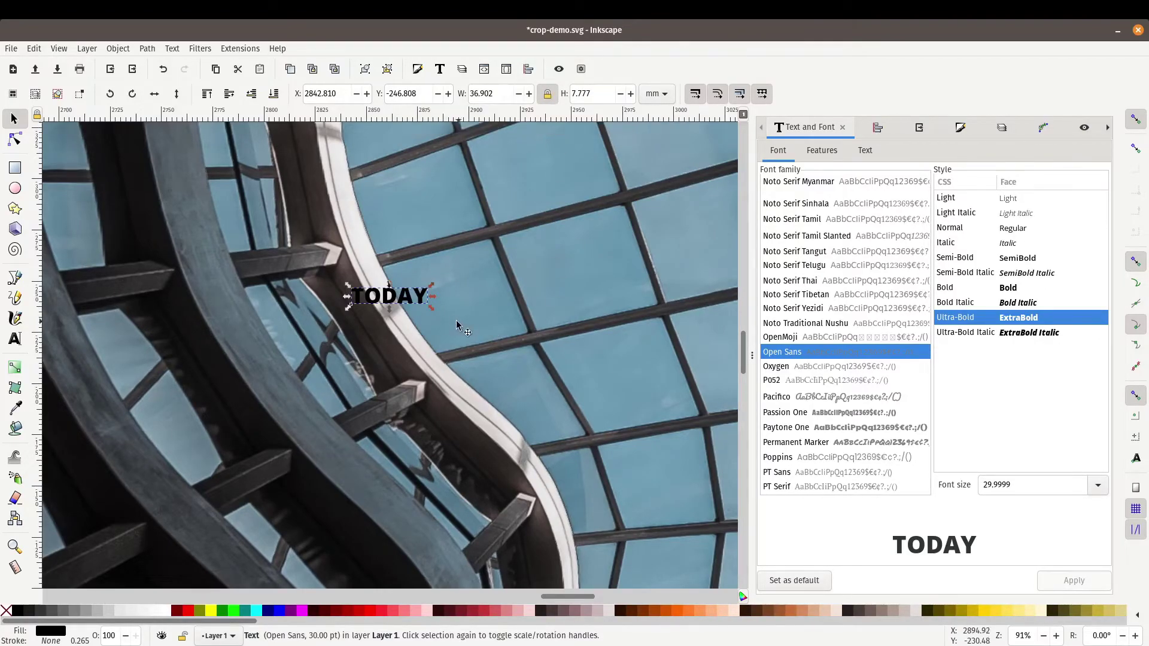
pyautogui.moveTo(430, 307); pyautogui.dragTo(636, 462)
pyautogui.scroll(-7, 467, 410)
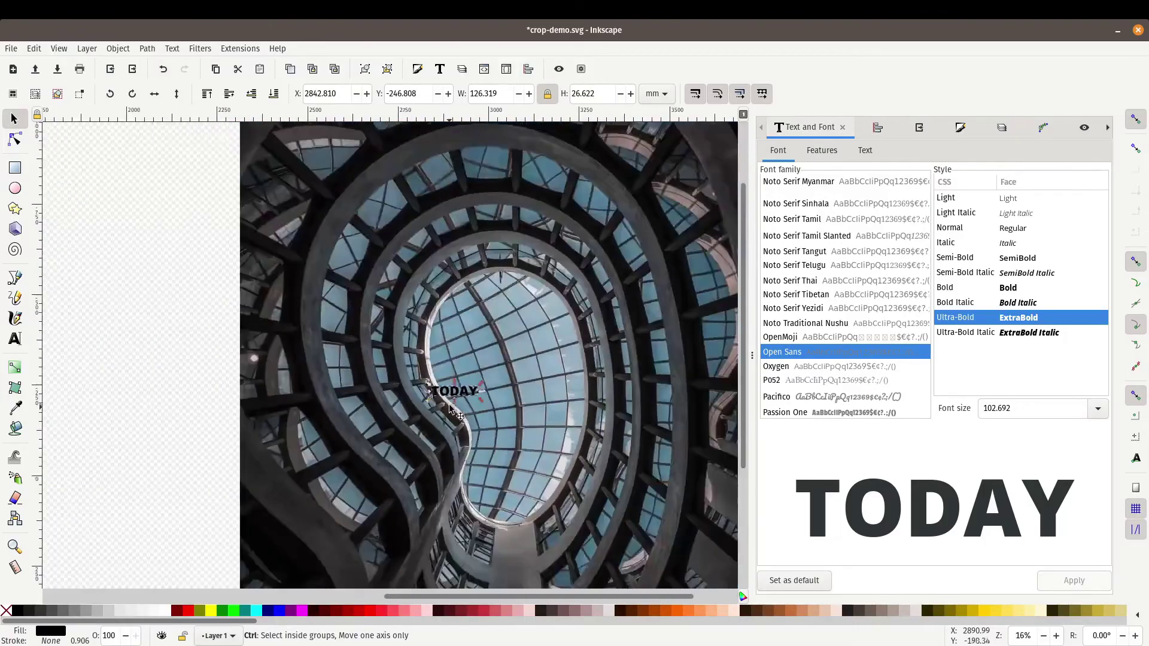
pyautogui.moveTo(467, 409); pyautogui.dragTo(582, 428)
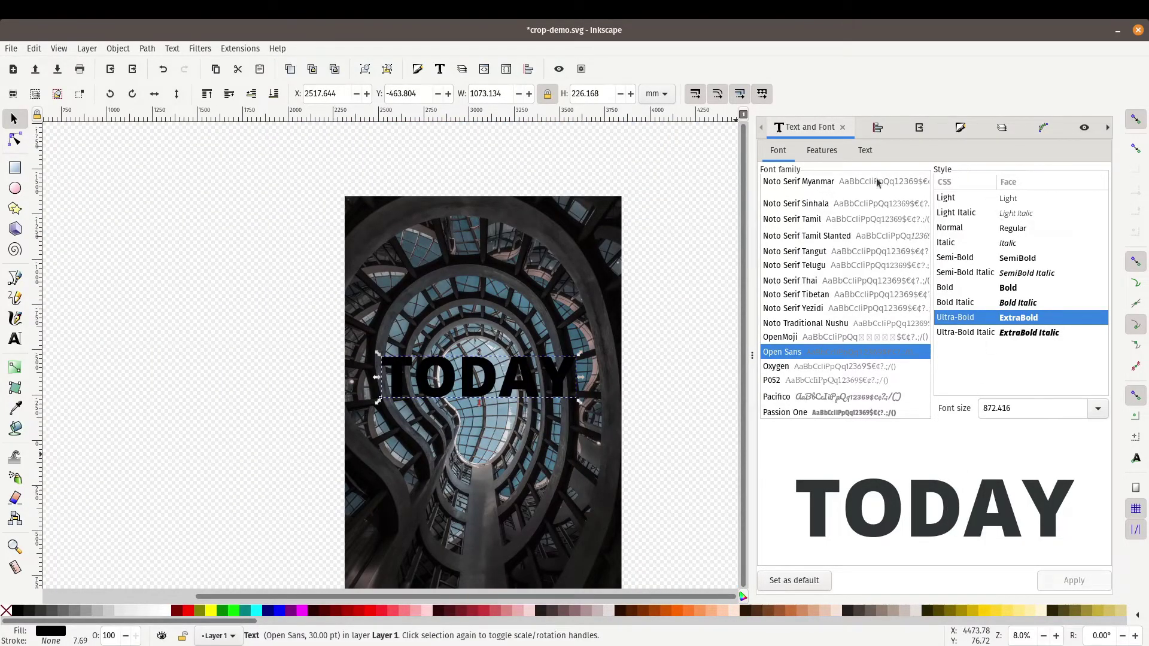
# Step: Change the text content from TODAY to SMILE and apply it
pyautogui.click(865, 150)
pyautogui.moveTo(784, 168); pyautogui.dragTo(750, 168)
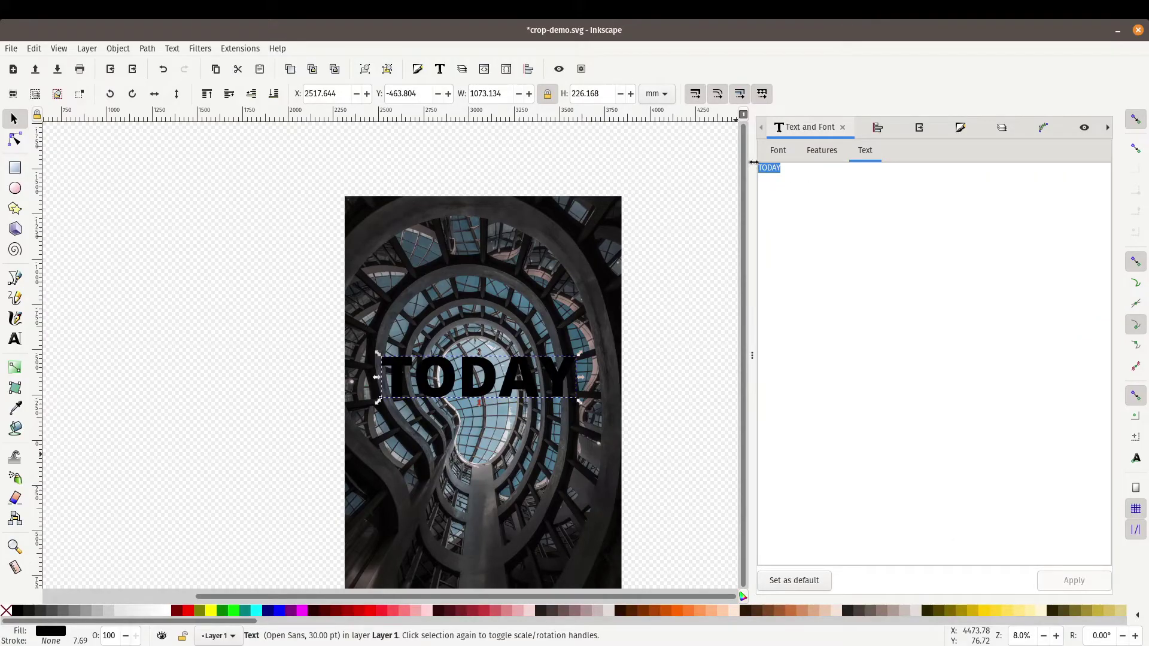
pyautogui.write('SMILE')
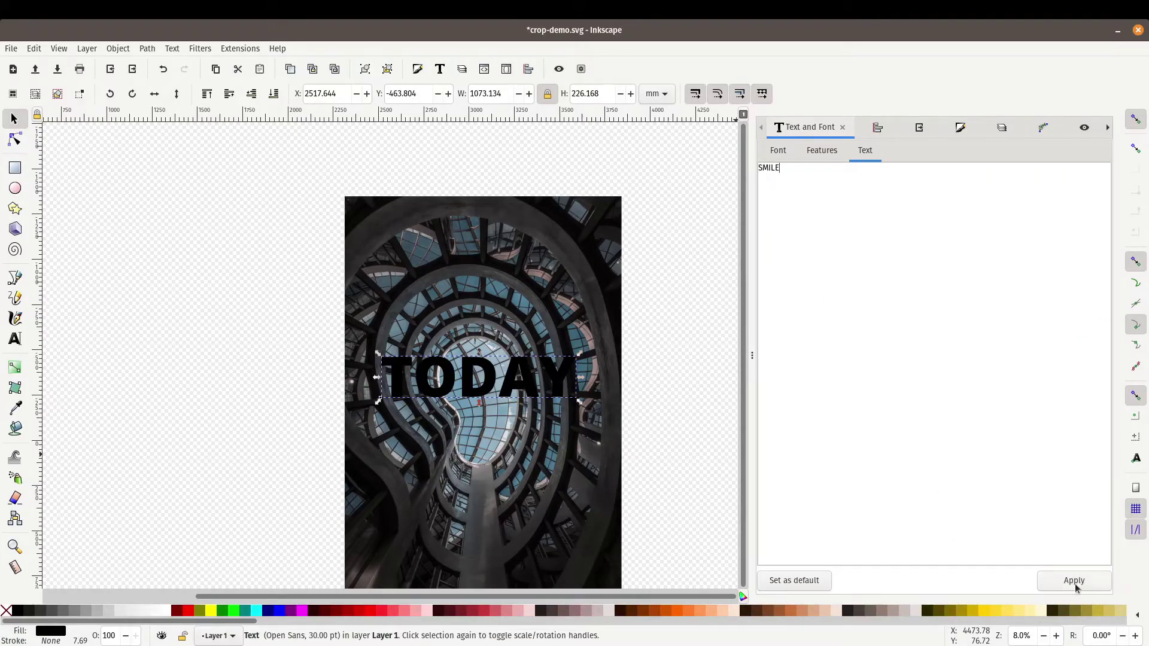
pyautogui.click(1075, 585)
# Step: Move SMILE toward the photo's centre and fill it white
pyautogui.moveTo(443, 390); pyautogui.dragTo(461, 412)
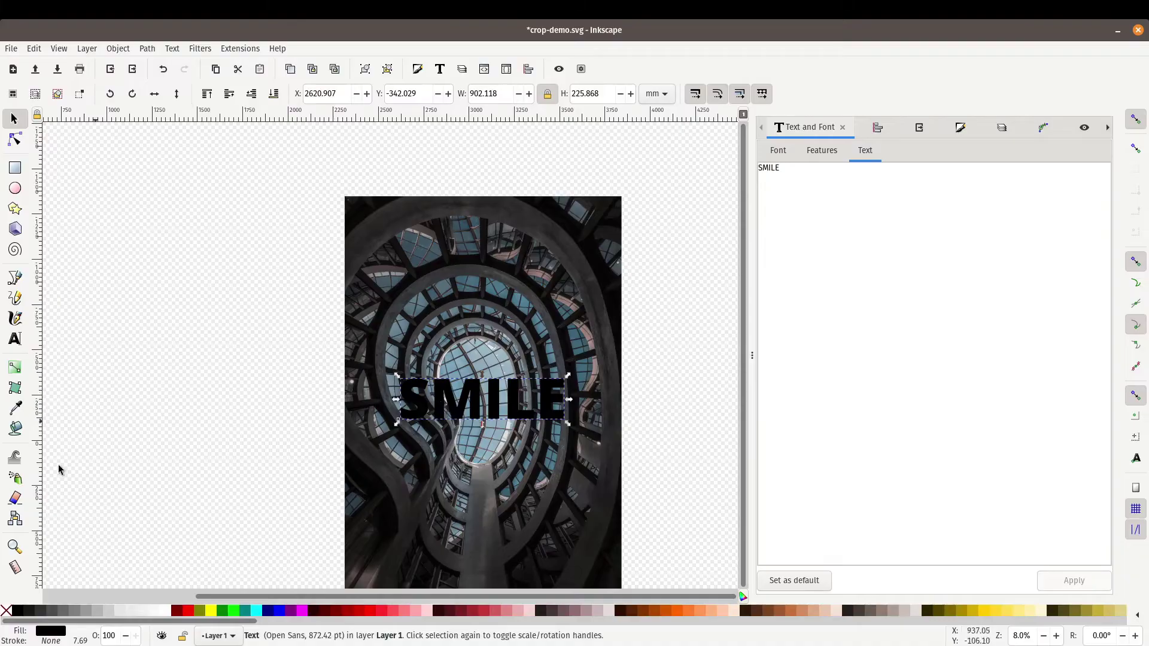
pyautogui.click(162, 610)
pyautogui.press('Escape')
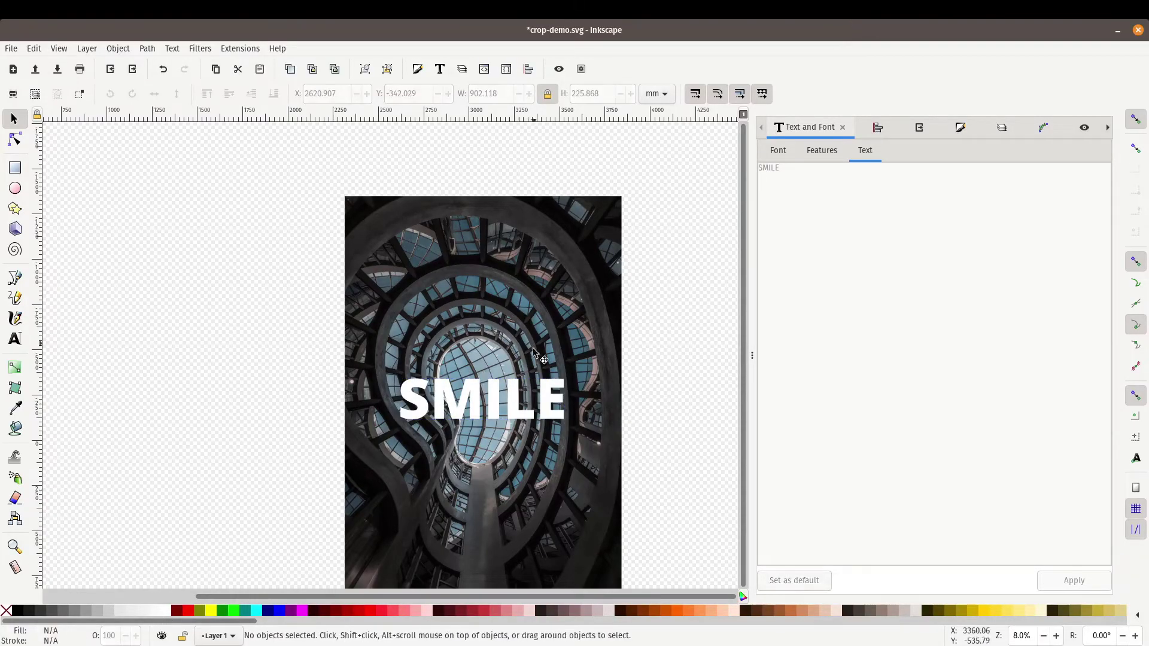
# Step: Enlarge SMILE to about 1262 wide across the photo's centre, then select it
pyautogui.moveTo(636, 371); pyautogui.dragTo(585, 305)
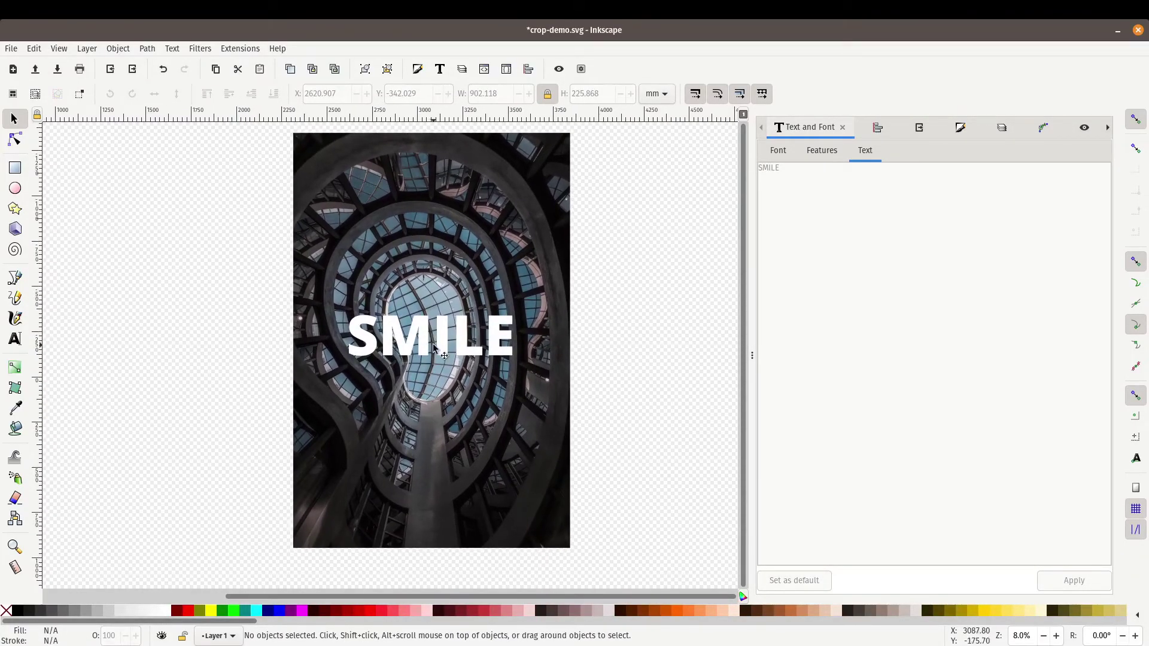
pyautogui.moveTo(410, 353); pyautogui.dragTo(392, 341)
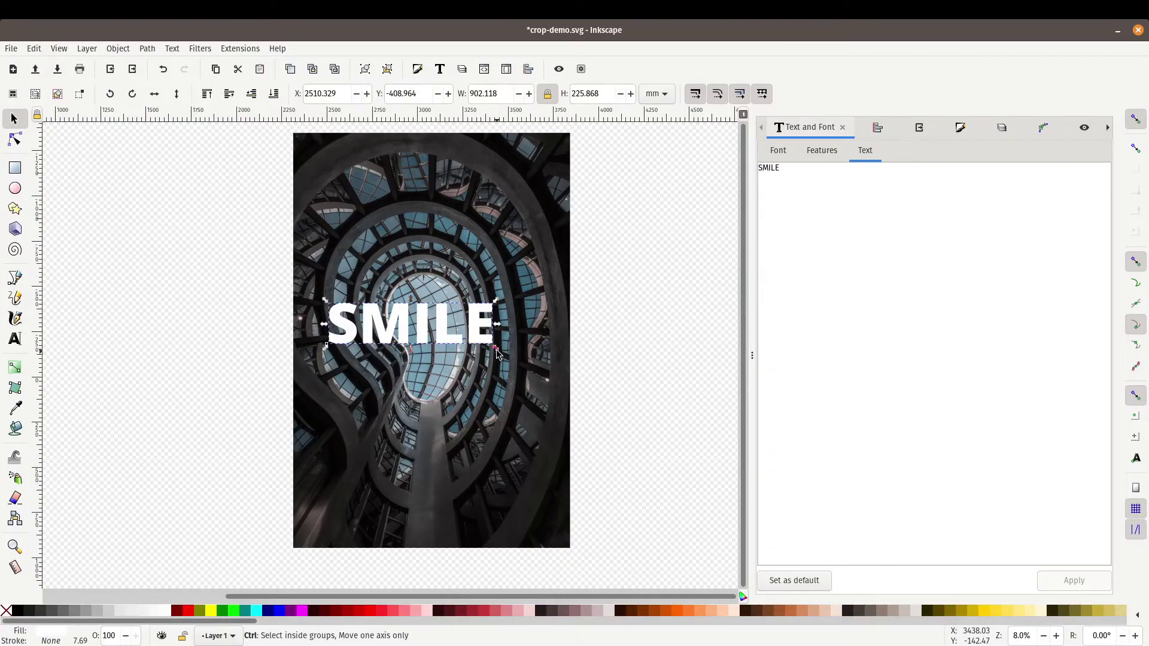
pyautogui.moveTo(496, 353); pyautogui.dragTo(511, 363)
pyautogui.moveTo(537, 385); pyautogui.dragTo(564, 397)
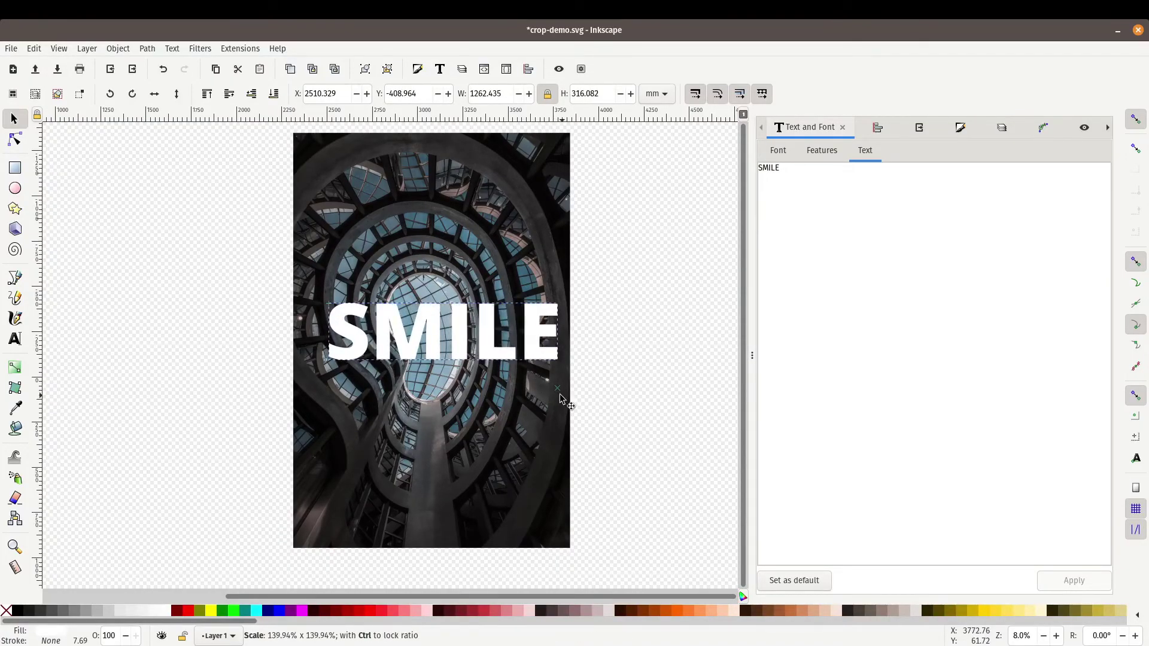
pyautogui.moveTo(541, 350); pyautogui.dragTo(532, 345)
pyautogui.click(211, 307)
pyautogui.click(326, 330)
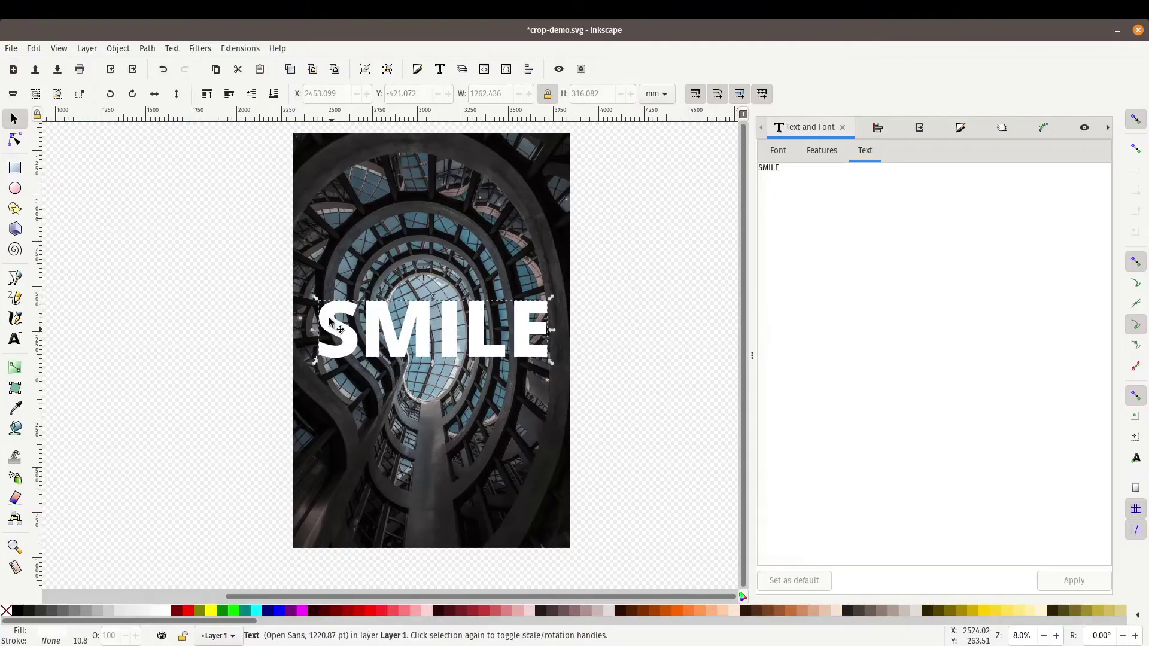
# Step: Select SMILE with the photo and apply Object > Clip > Set
pyautogui.keyDown('shift'); pyautogui.click(323, 248); pyautogui.keyUp('shift')
pyautogui.click(147, 48)
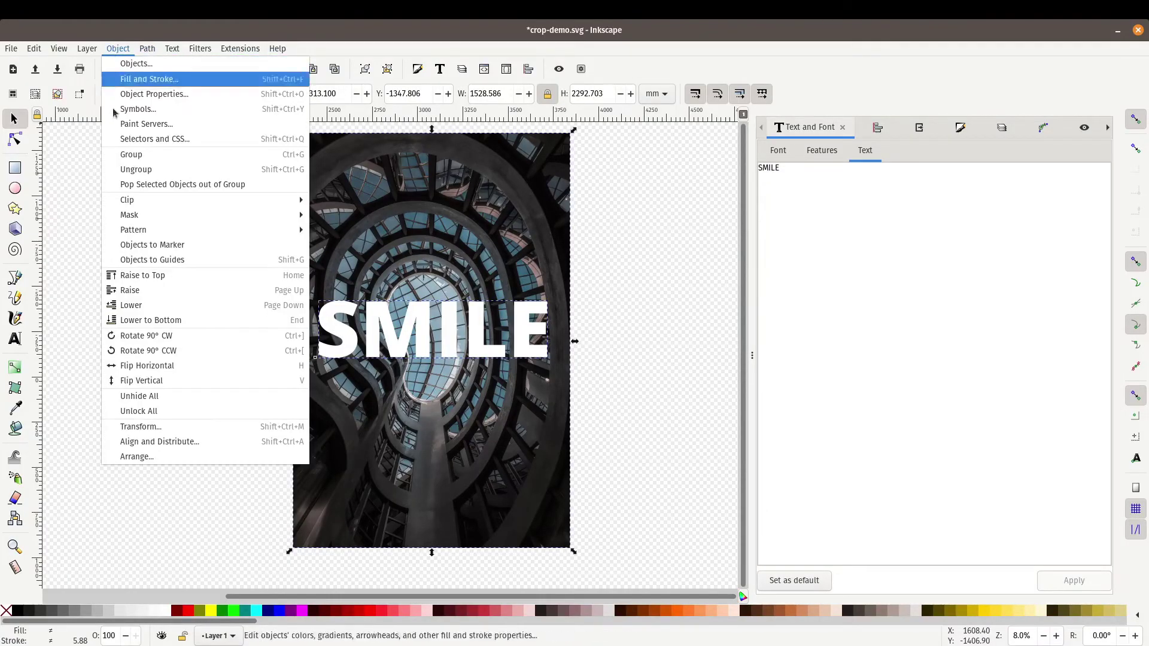
pyautogui.moveTo(216, 202)
pyautogui.click(333, 199)
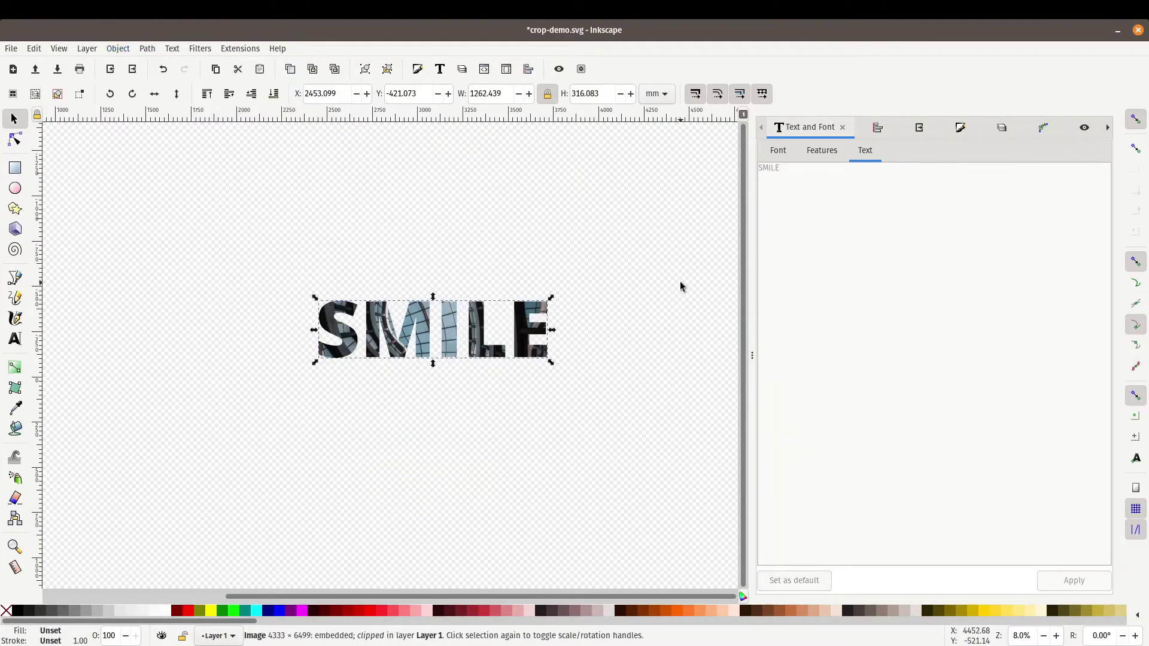
# Step: Deselect and zoom around to inspect the photo clipped into the SMILE letters
pyautogui.click(680, 287)
pyautogui.scroll(3, 419, 341)
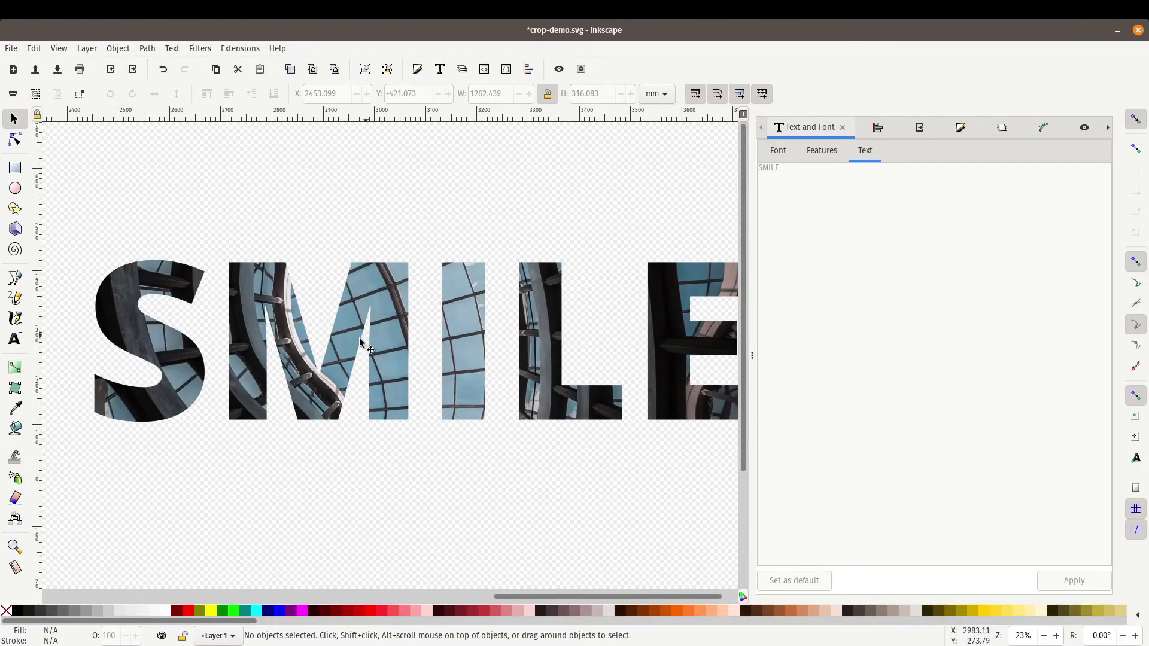
pyautogui.scroll(-1, 350, 371)
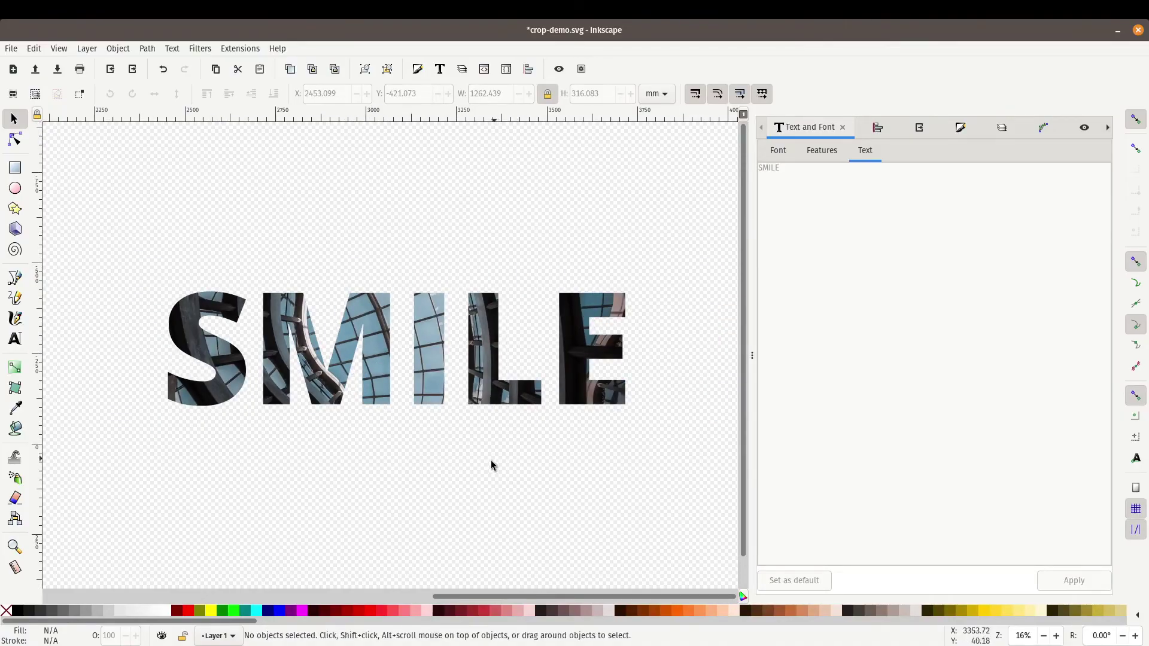
pyautogui.scroll(-1, 451, 443)
pyautogui.hscroll(1, 450, 440)
pyautogui.scroll(-2, 366, 411)
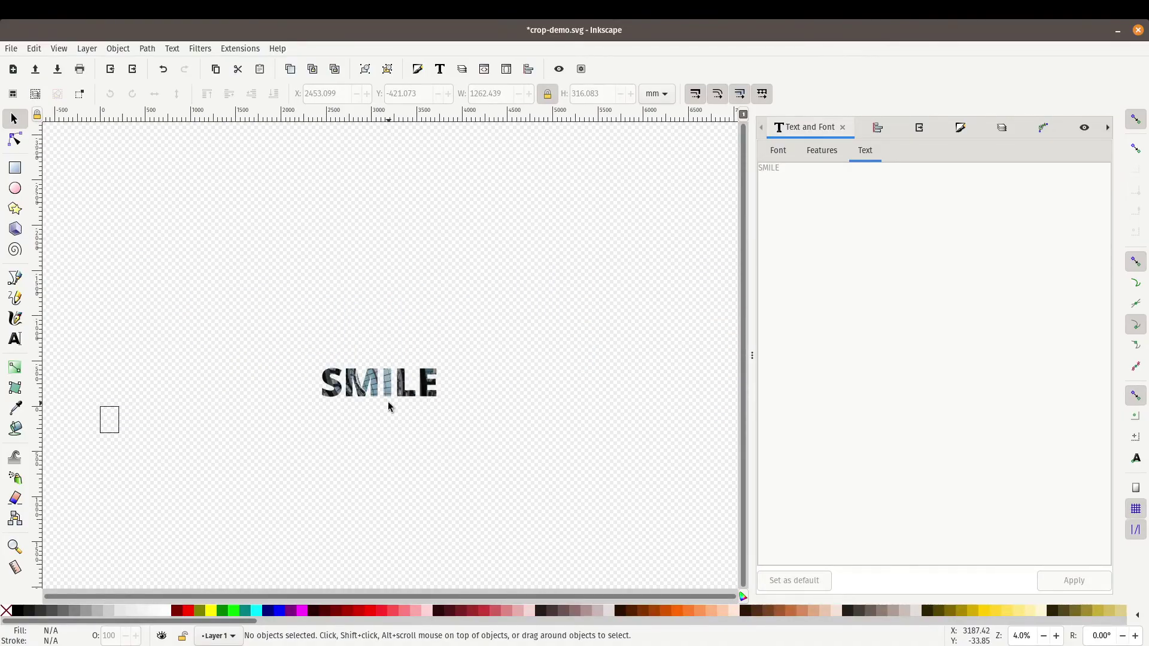